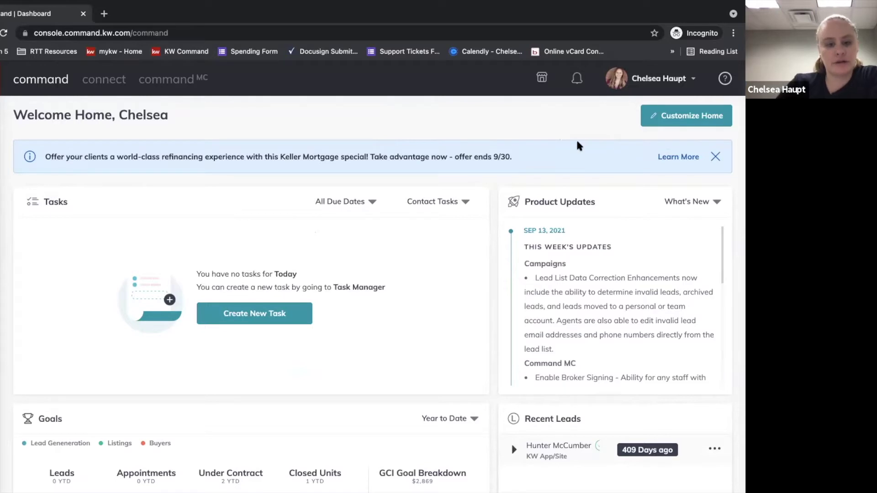
Open the account settings and review the connected applications, including Facebook Post Scheduling and Facebook Ads Manager.
click(622, 89)
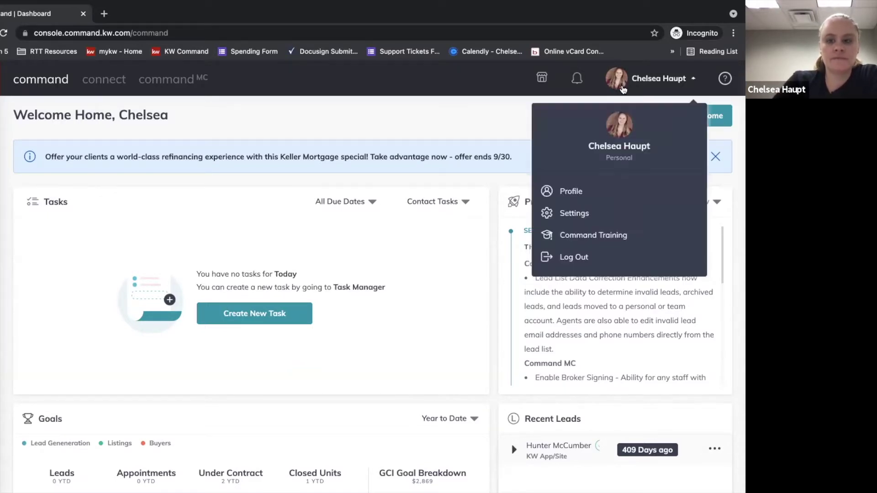
click(582, 216)
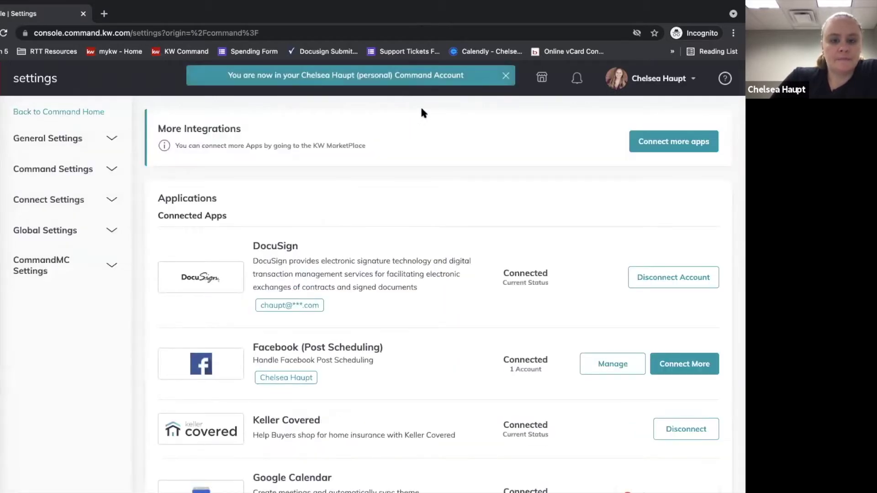
scroll(386, 334, down, 1)
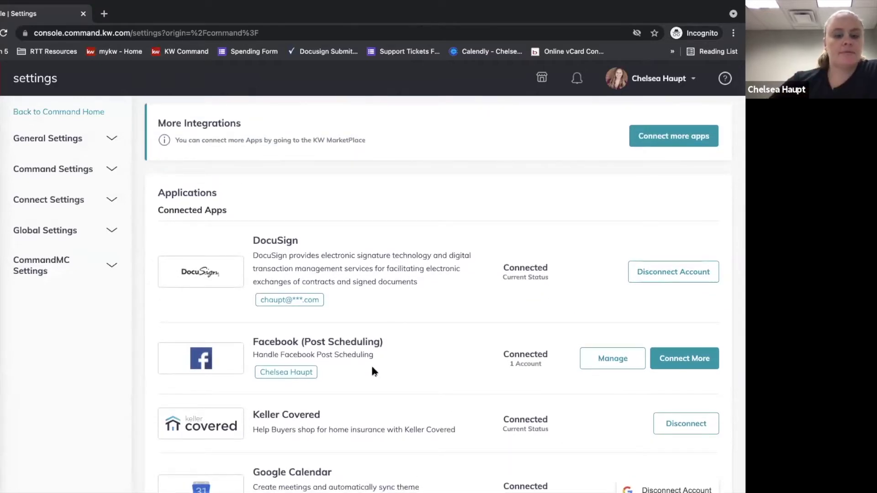
scroll(372, 370, down, 4)
scroll(371, 367, up, 1)
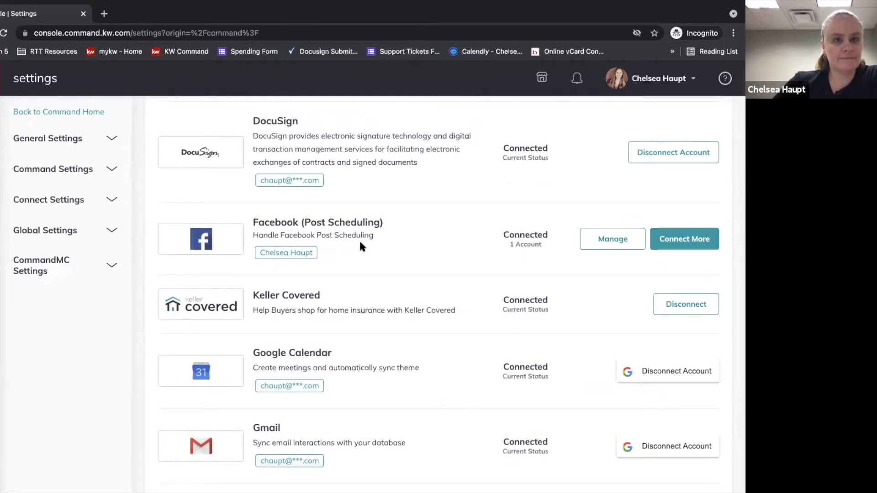
scroll(359, 237, down, 4)
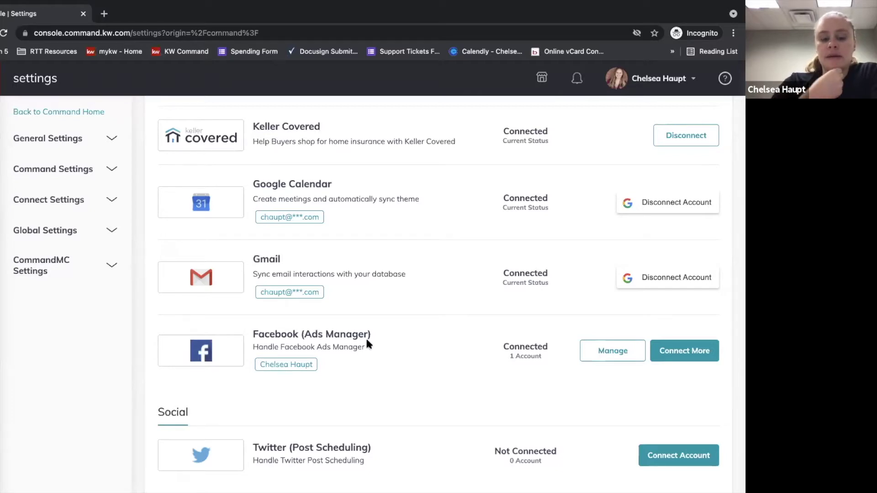
scroll(367, 342, up, 2)
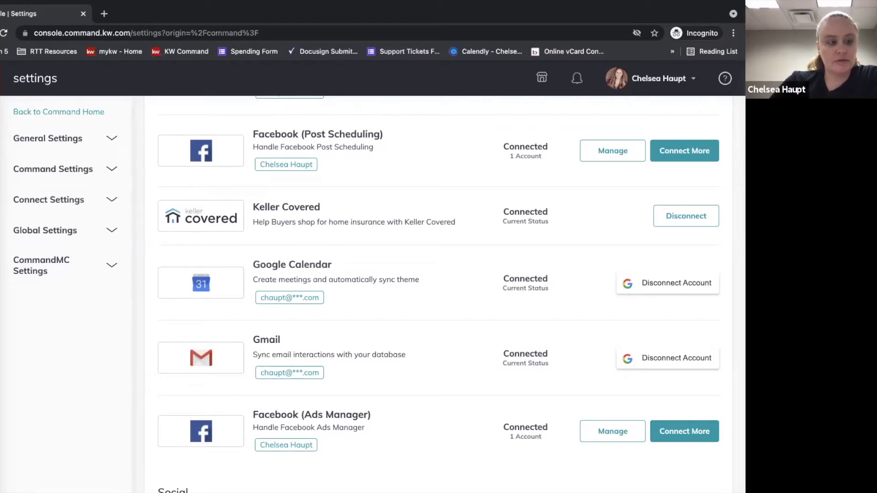
Go to the paid ads in Campaigns and start a new Social Ad campaign.
mouse_move(5, 265)
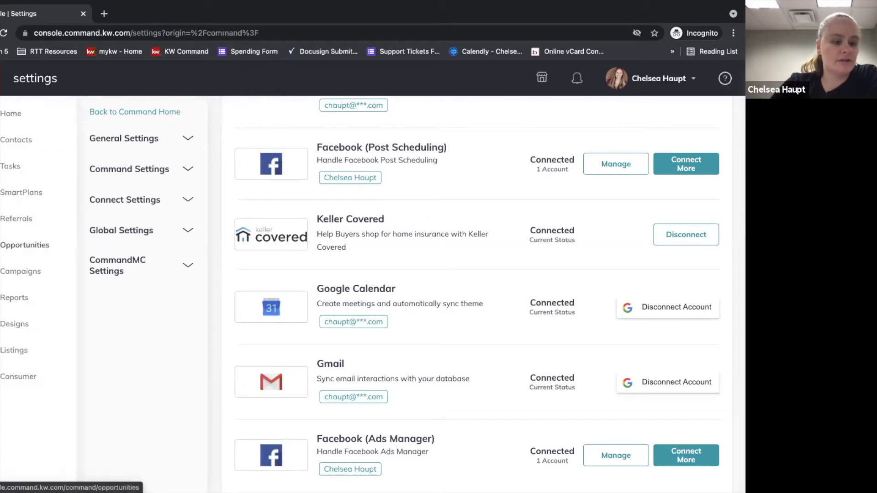
click(21, 273)
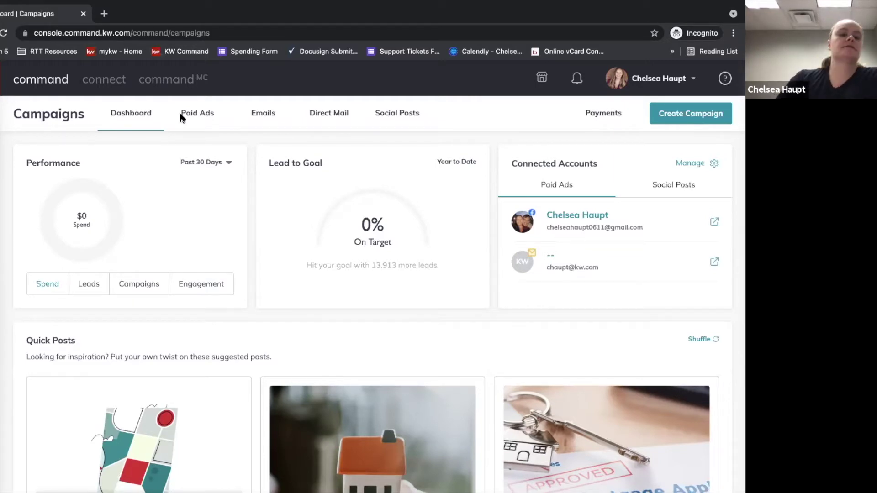
click(191, 114)
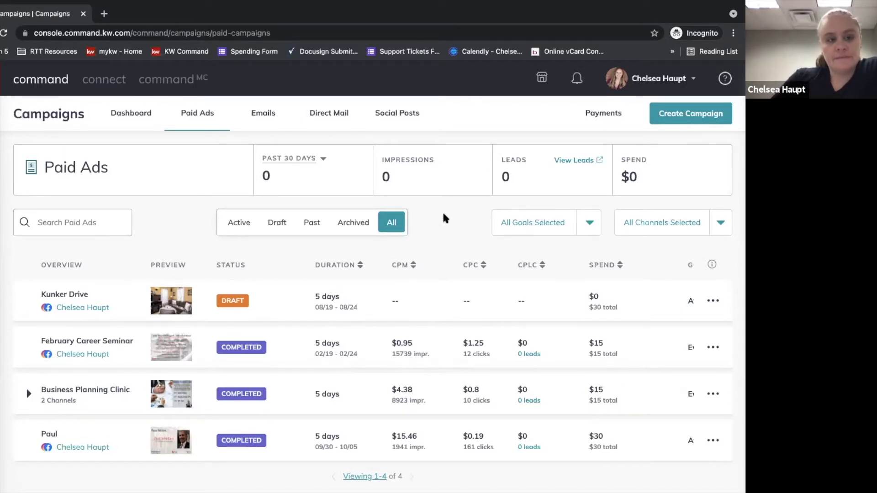
click(697, 118)
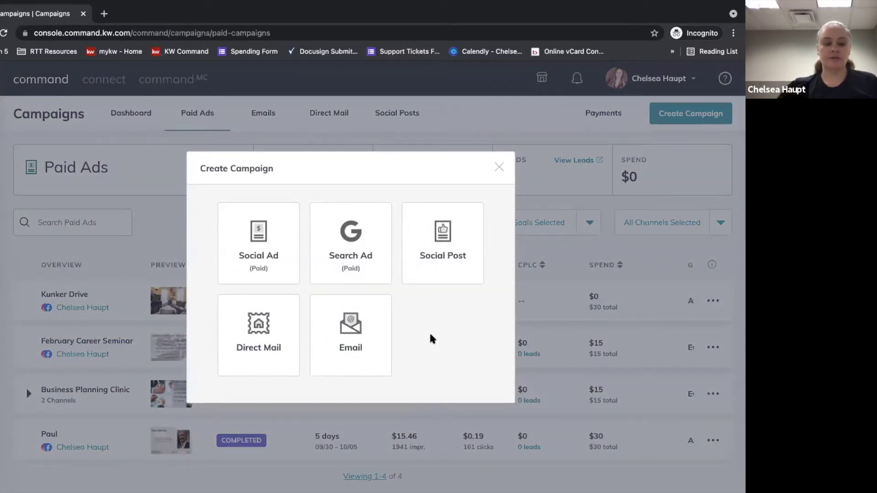
click(259, 254)
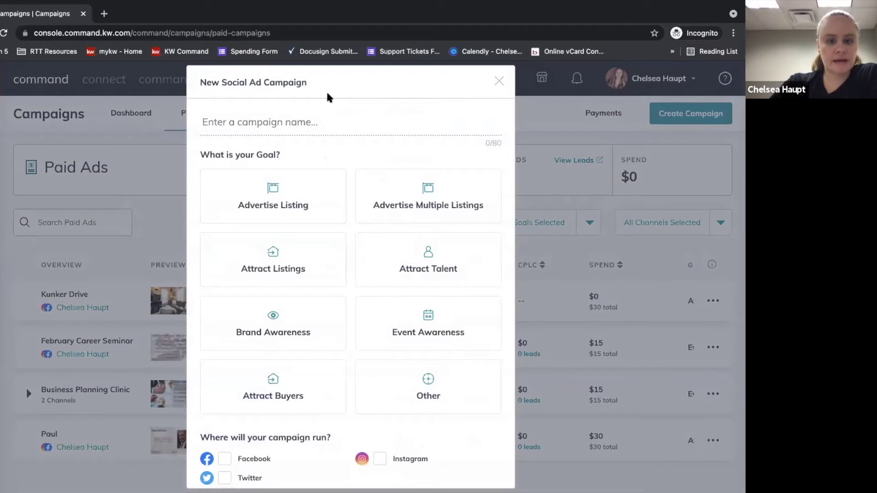
Name the campaign with the property's street address and set its goal to Attract Buyers.
click(264, 125)
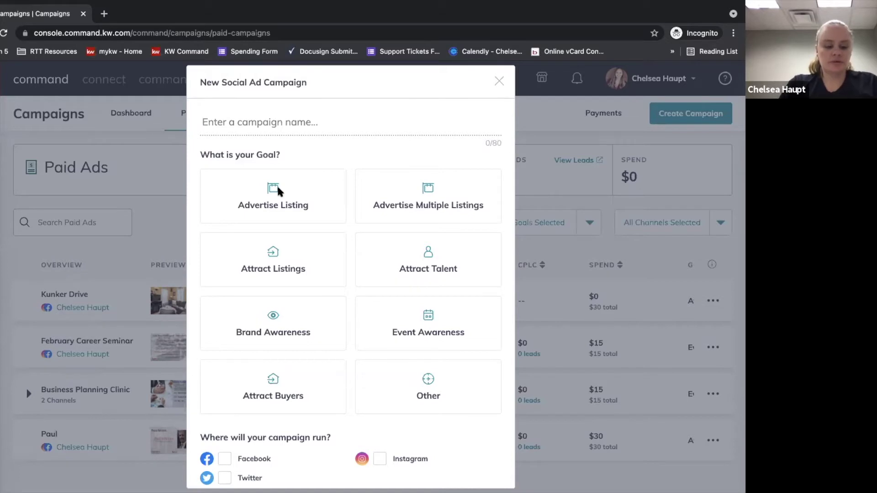
text(123 Main Street)
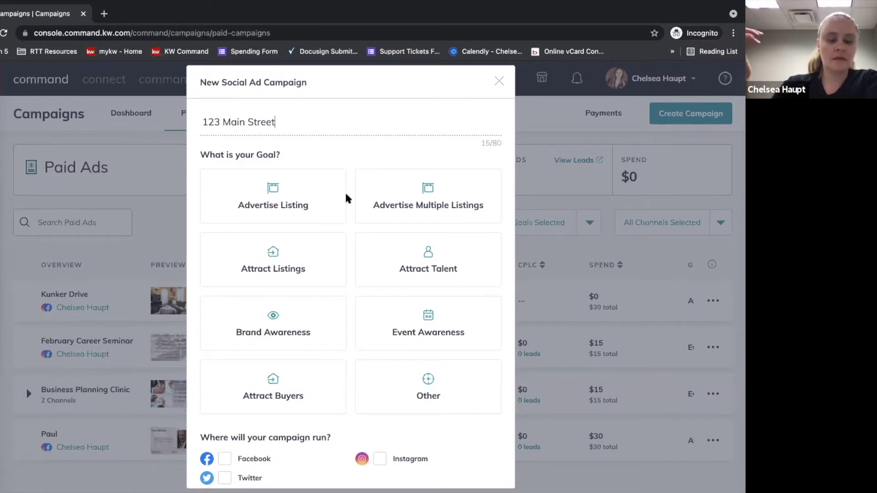
click(264, 393)
scroll(354, 317, down, 2)
scroll(354, 317, up, 2)
scroll(353, 317, down, 2)
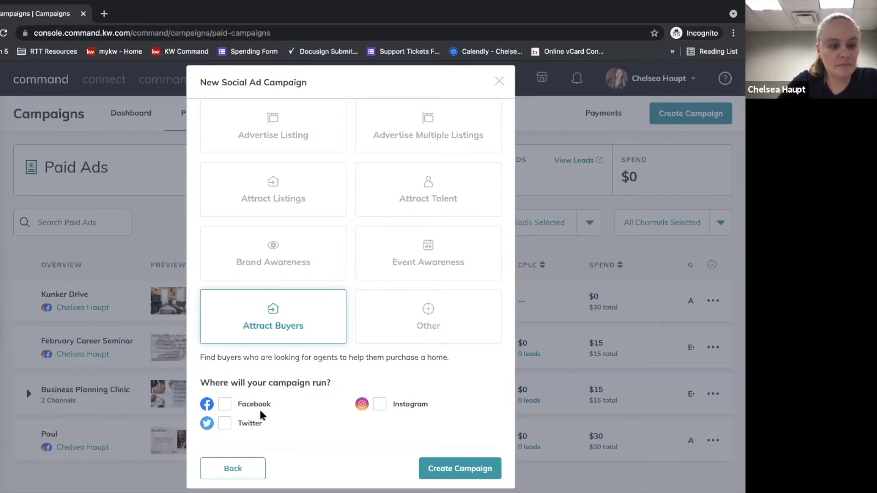
Choose Facebook and Instagram as the channels where the campaign runs and create the campaign.
click(226, 404)
click(380, 405)
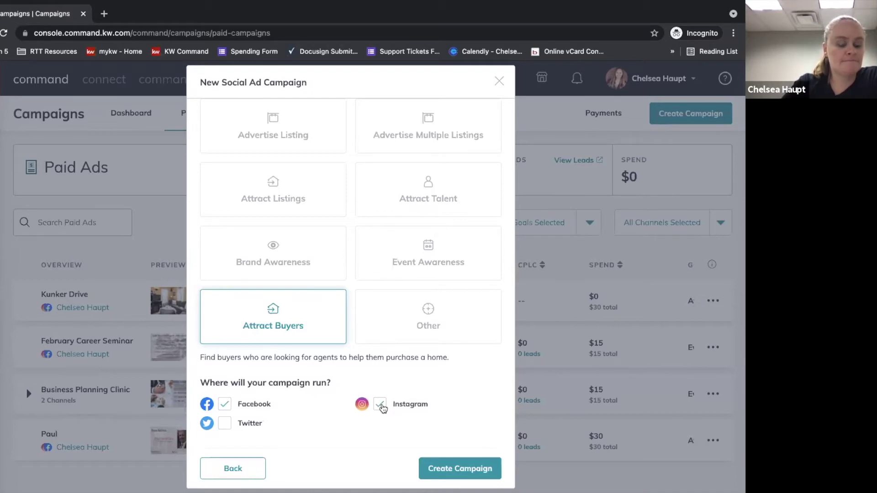
scroll(405, 313, up, 3)
scroll(407, 314, down, 3)
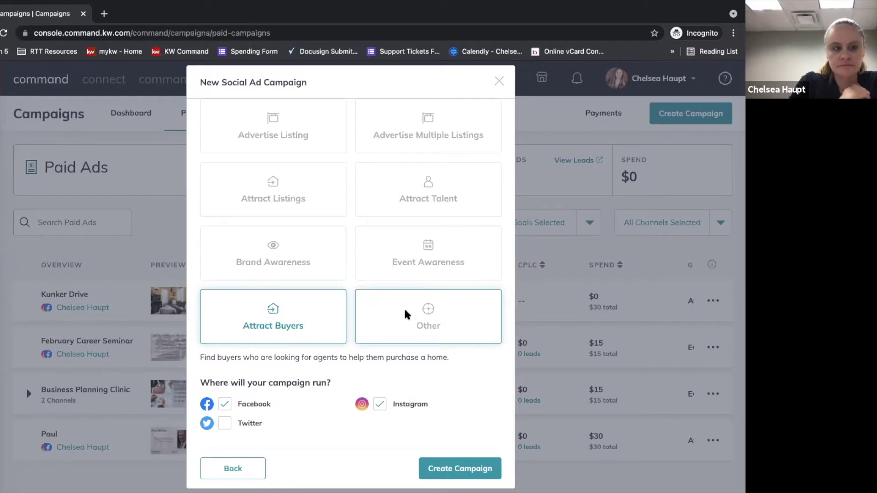
click(450, 475)
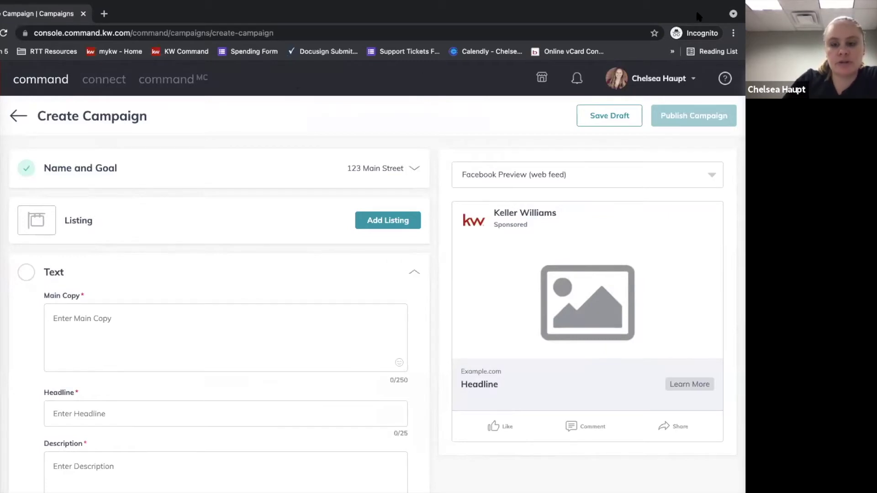
Start adding a listing to the campaign and show All Listings instead of only the agent's own.
click(371, 225)
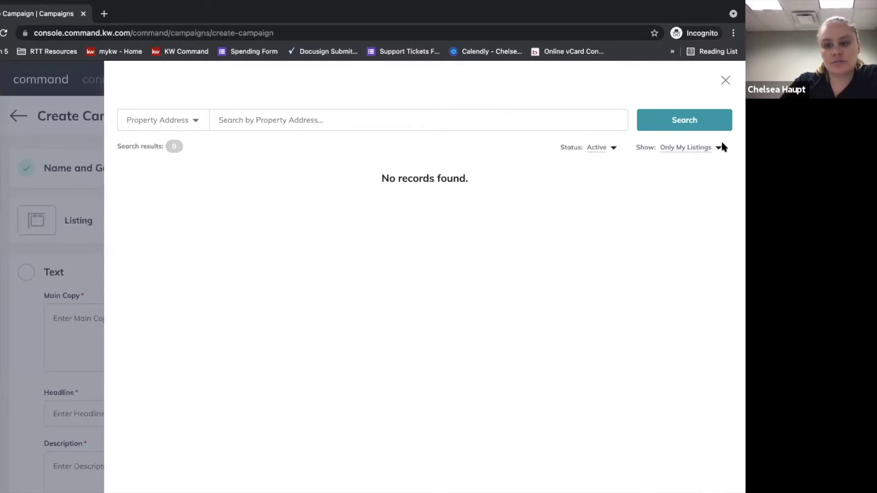
click(693, 150)
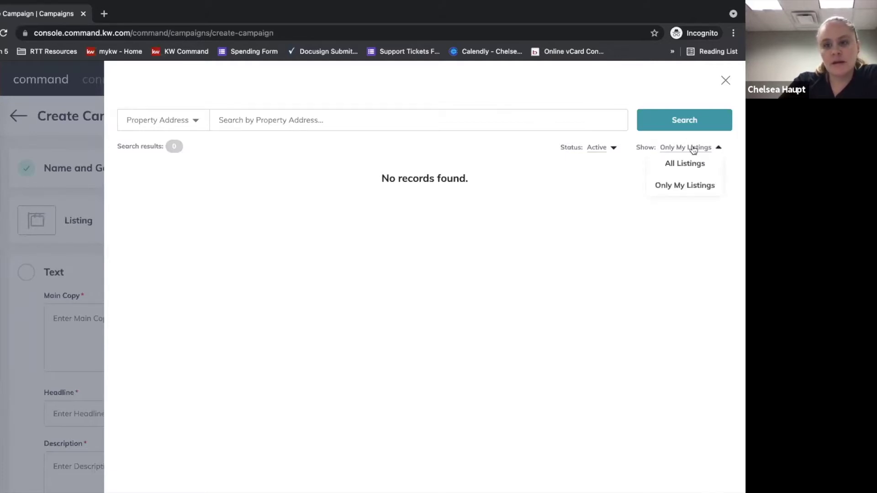
click(678, 165)
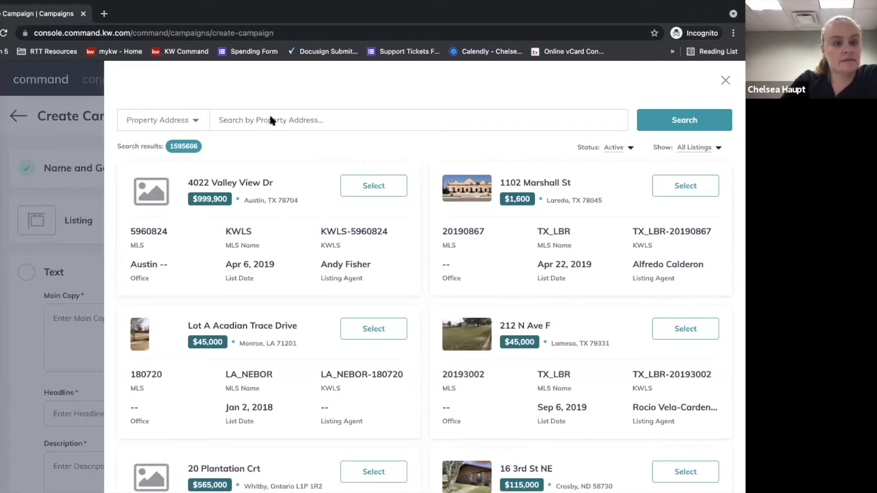
Search the listings by the property's street address and select the $237,000 home in Teton, Idaho.
click(258, 118)
text(123 Main )
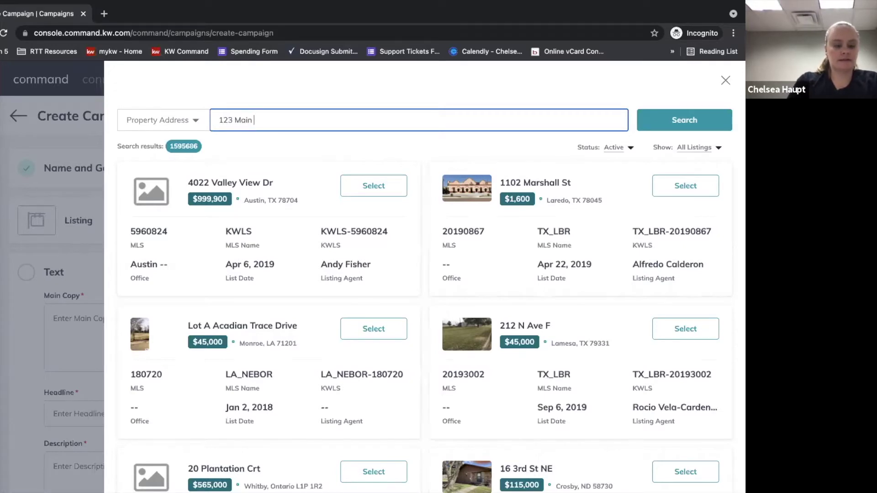
text(Street)
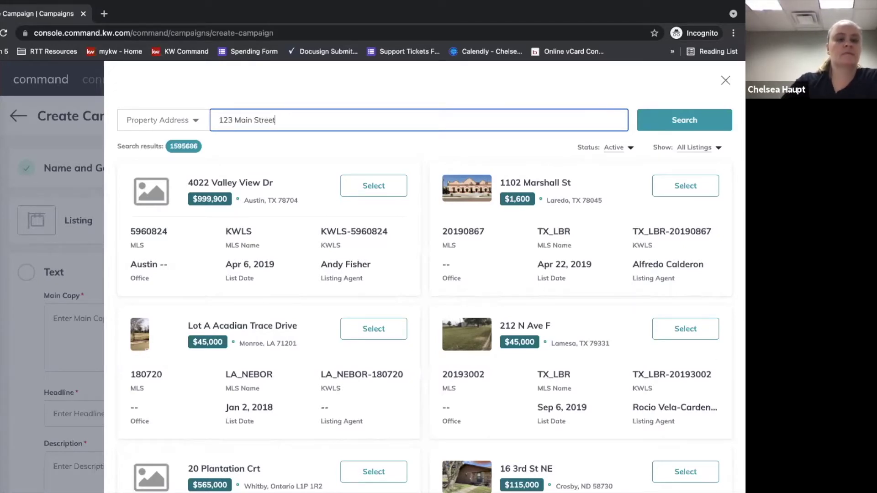
click(698, 129)
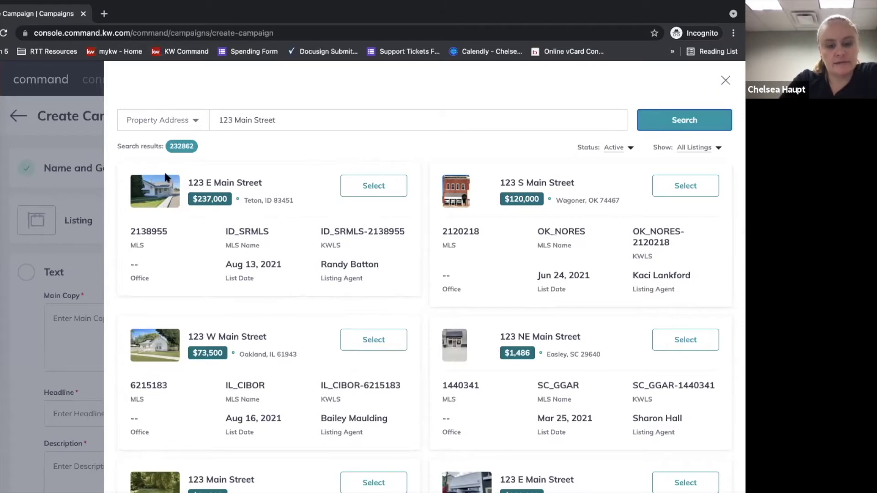
click(370, 191)
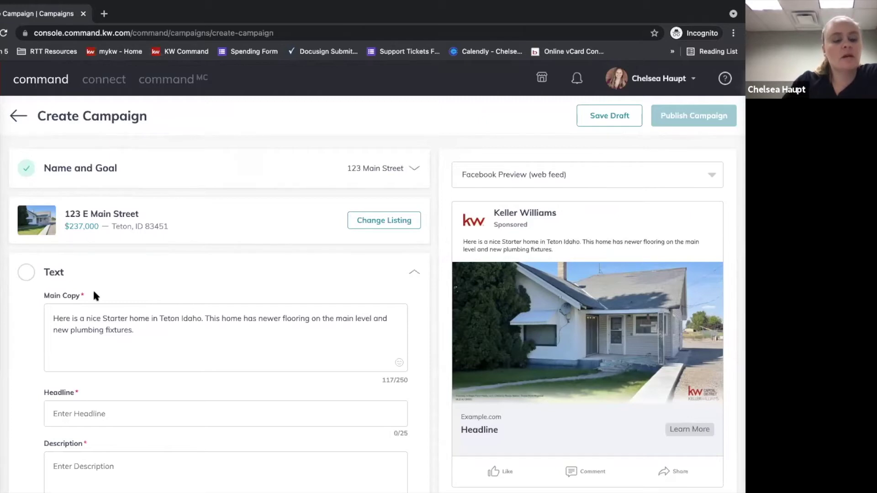
Keep the main copy filled in from the listing and set the ad headline to "Just Listed in Teton!".
click(143, 332)
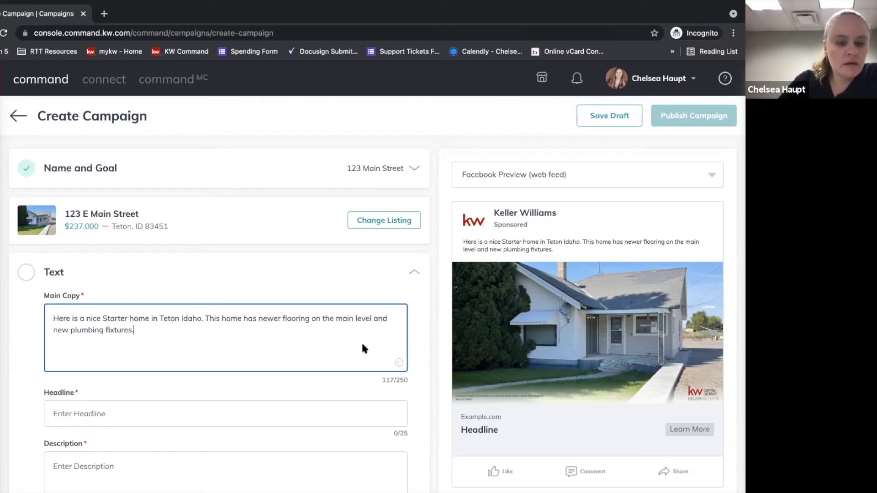
scroll(209, 388, down, 1)
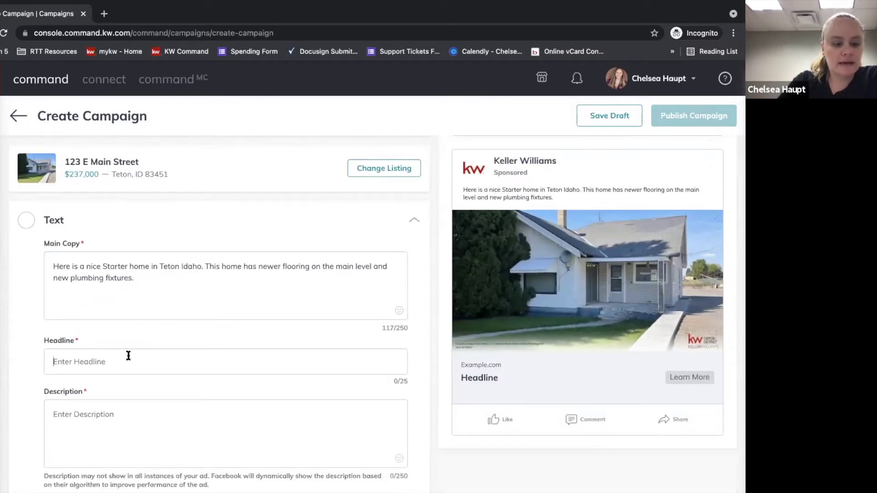
scroll(108, 279, up, 1)
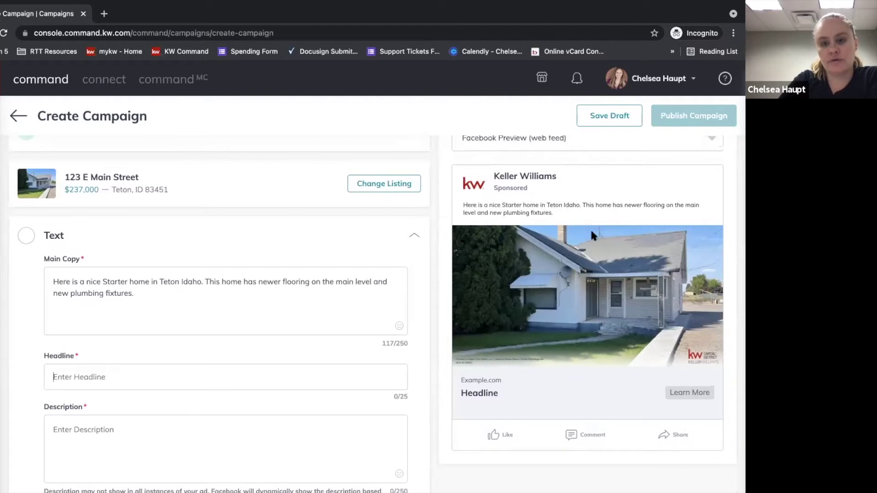
triple_click(534, 210)
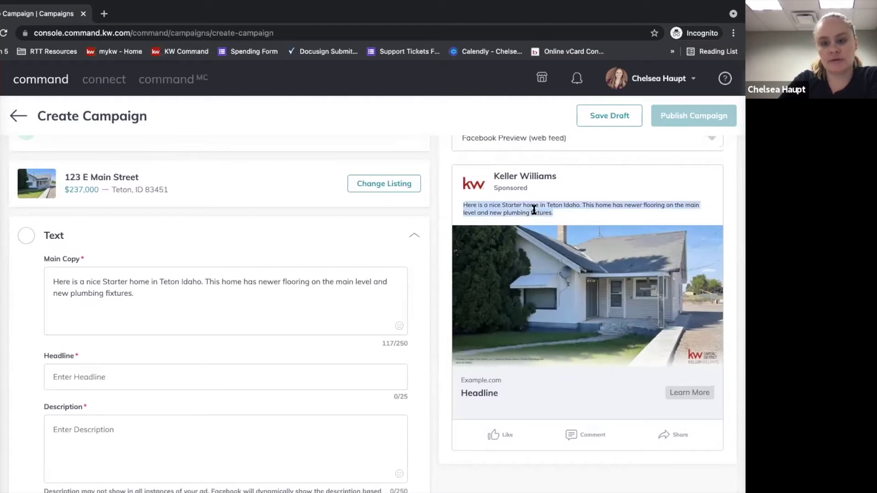
click(121, 377)
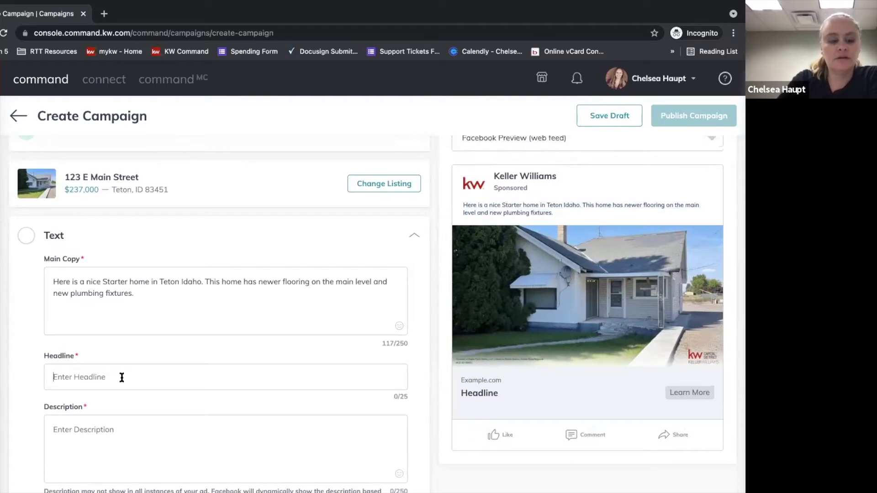
double_click(481, 393)
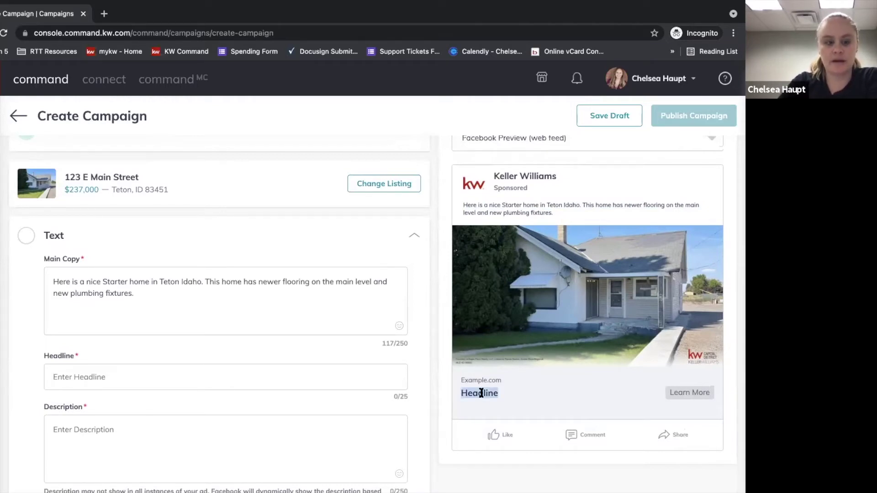
click(191, 380)
text(Just Listed)
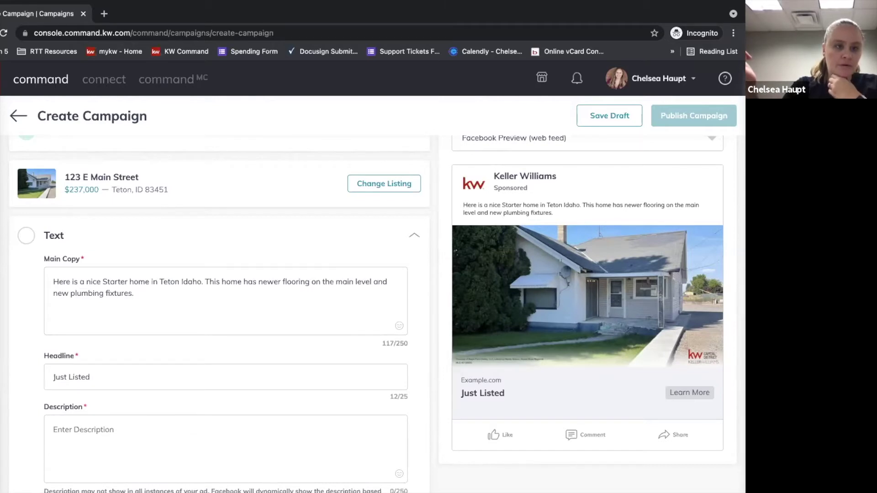
text(i)
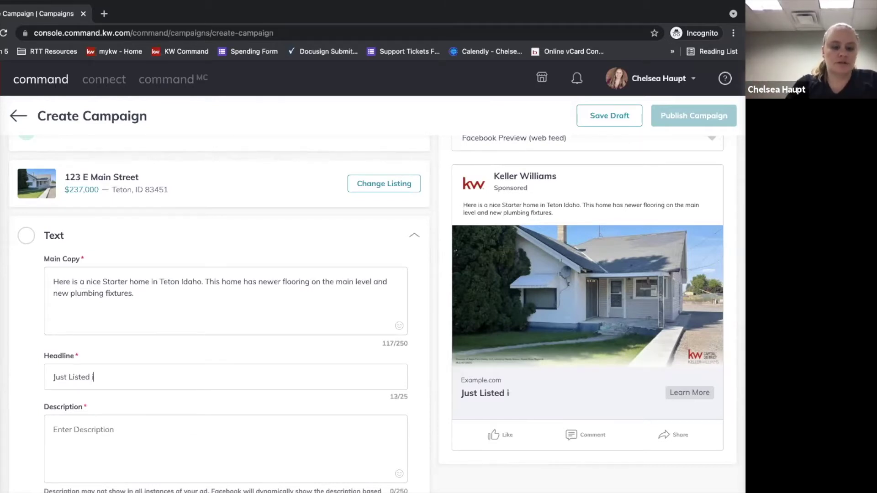
text(n Tet)
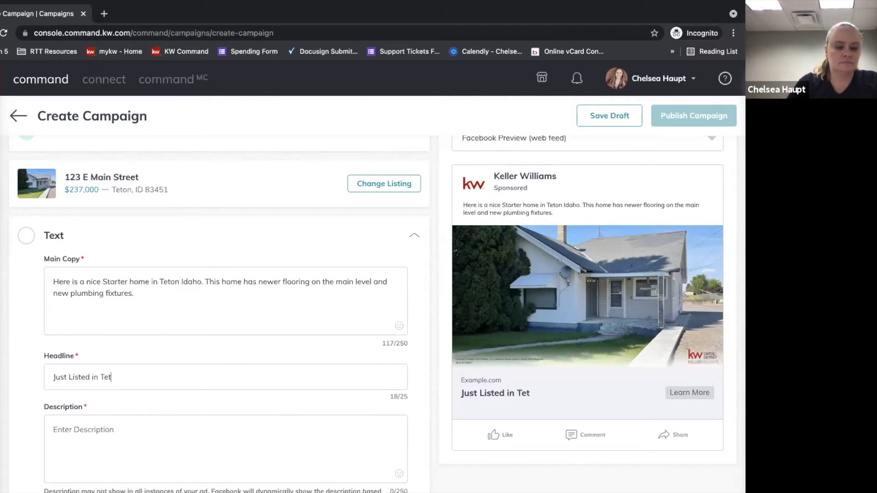
text(on!)
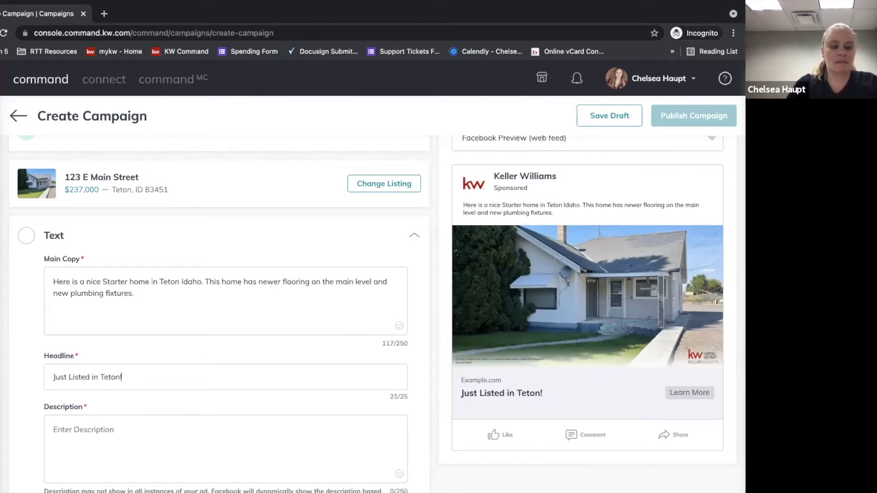
Set the ad description to "View Photos and Videos of this Home!" and save the text section.
scroll(148, 401, down, 1)
scroll(148, 401, down, 1)
click(142, 414)
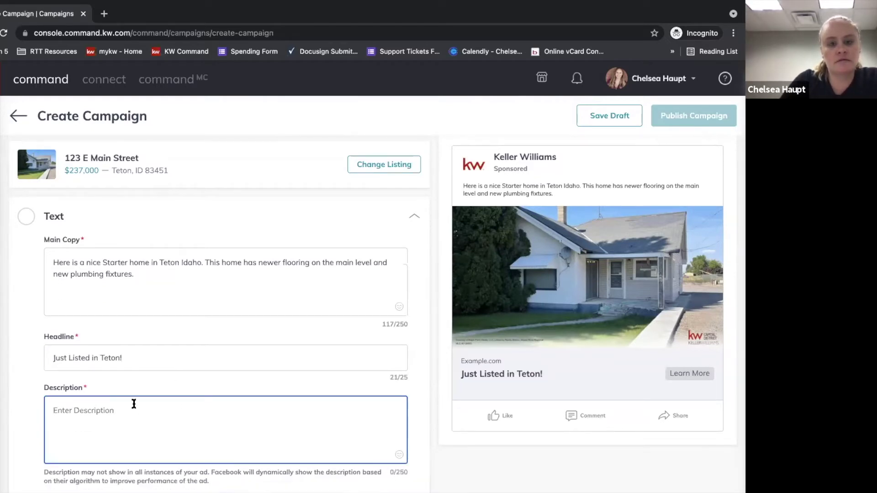
scroll(134, 403, down, 3)
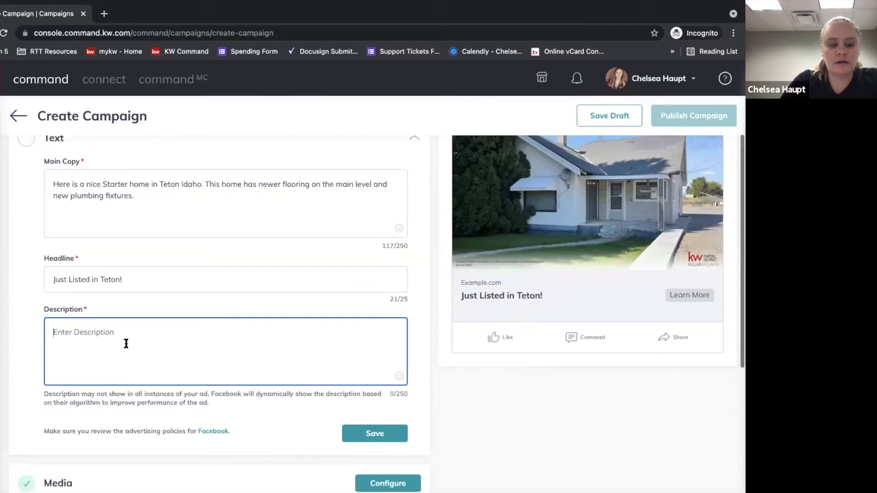
scroll(126, 343, up, 1)
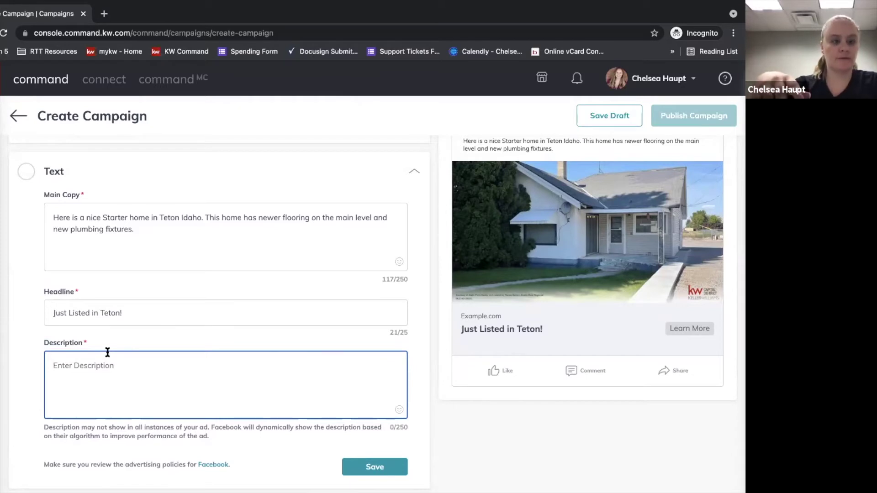
text(Vie)
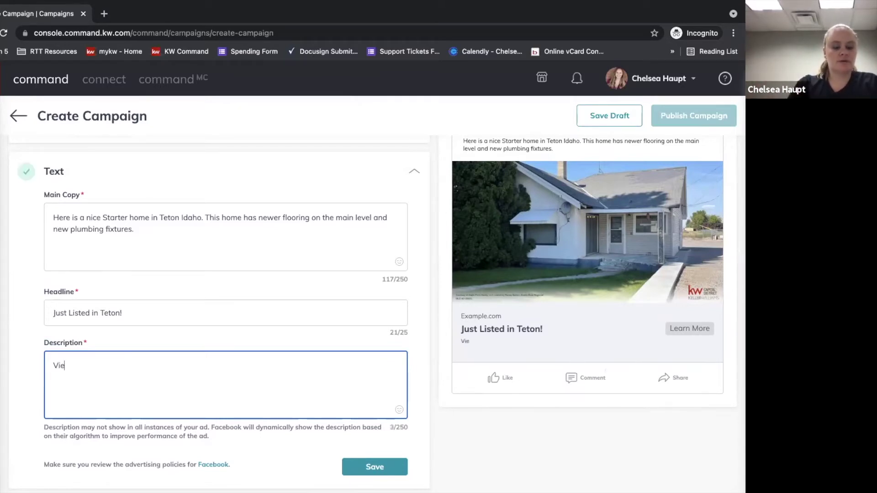
text(w Photo)
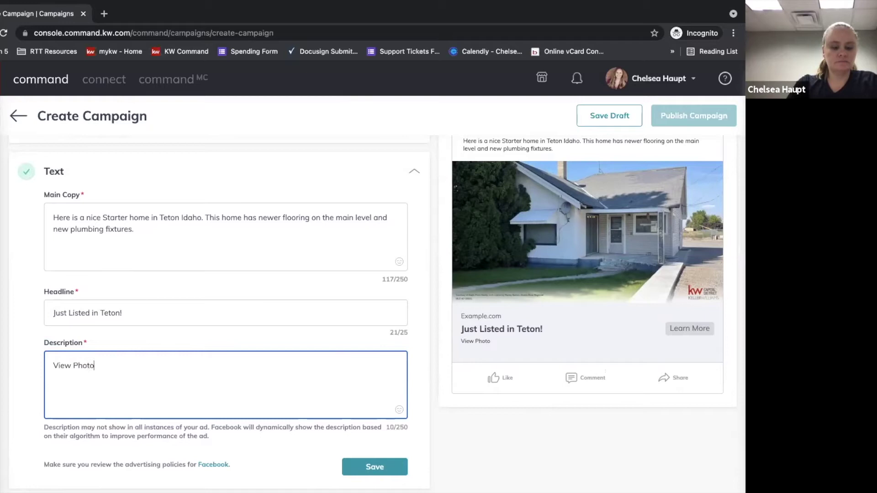
text(s and Videos o)
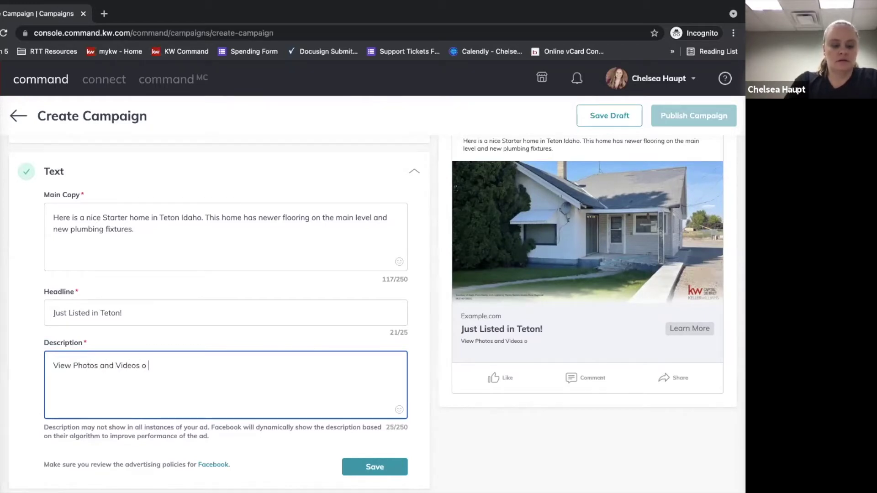
key(BackSpace)
text(f this )
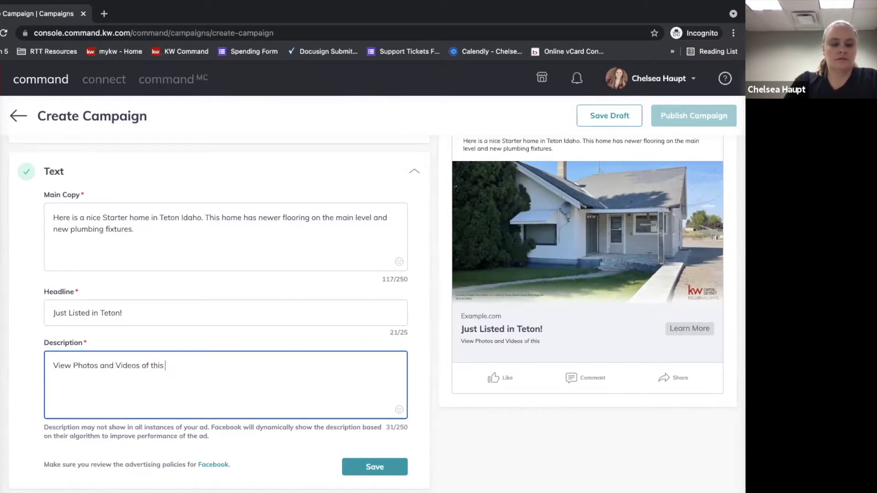
text(Home!)
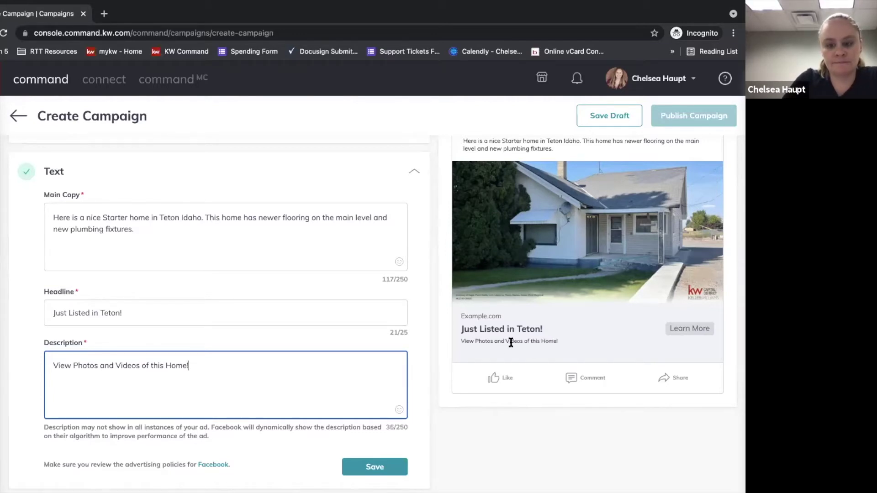
scroll(395, 349, down, 1)
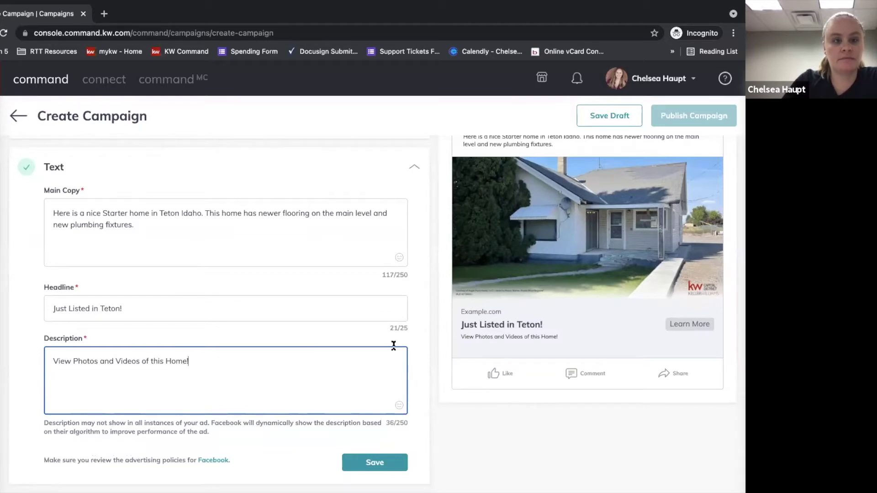
click(352, 463)
drag(393, 6, 443, 39)
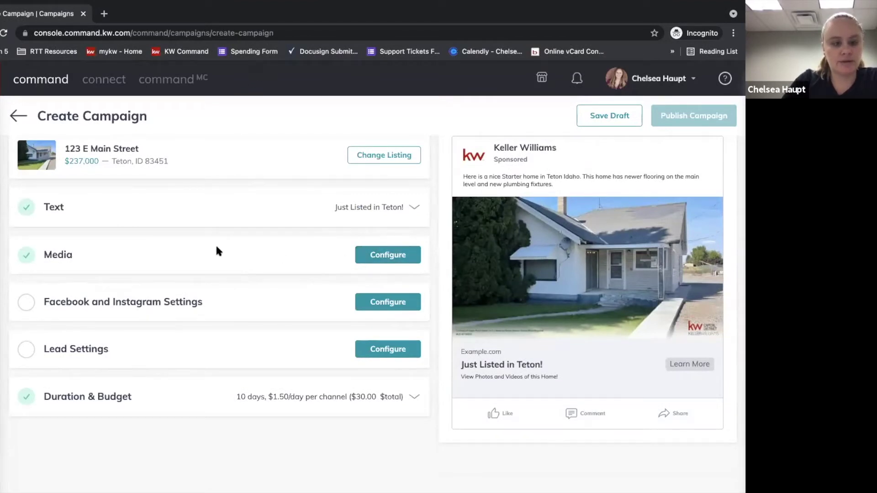
Open the media settings, look at the Upload a Video and Embed a Linked Video options, and return the media type to Images.
click(386, 255)
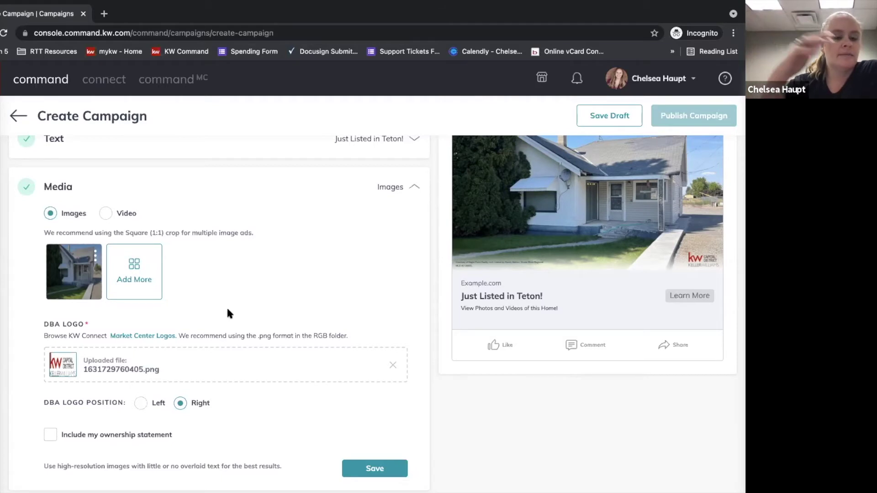
click(106, 214)
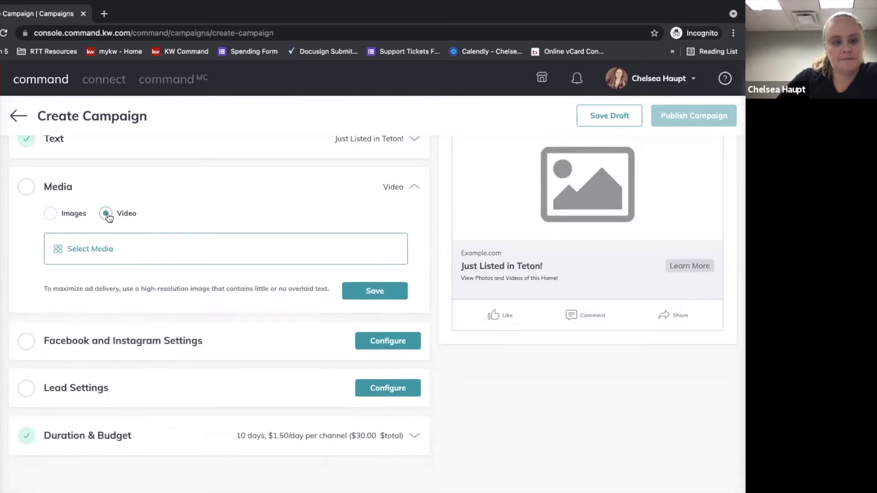
click(98, 249)
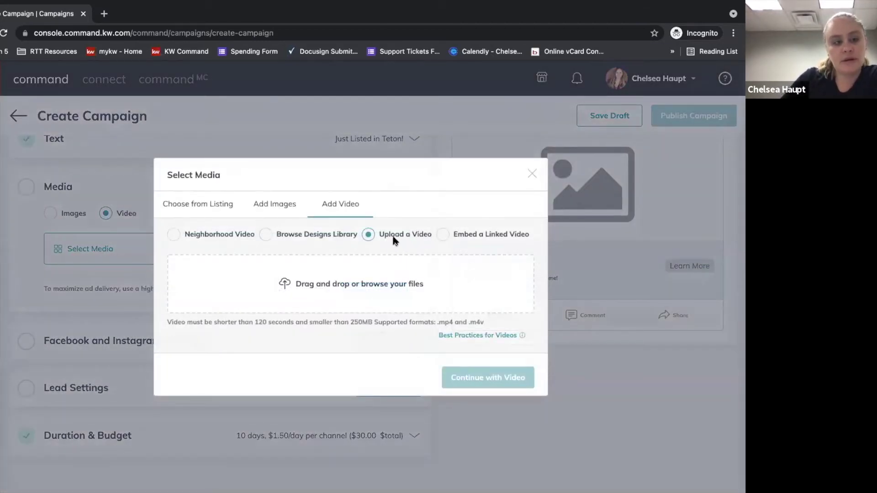
click(441, 234)
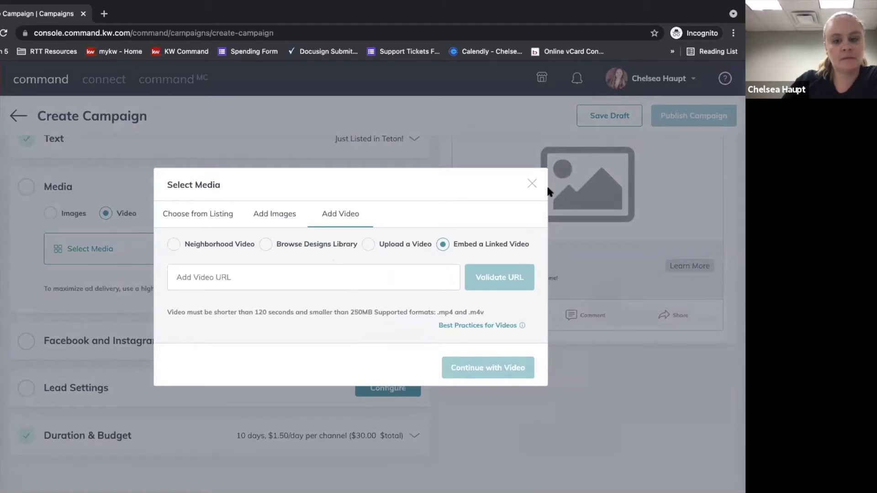
click(530, 184)
click(50, 213)
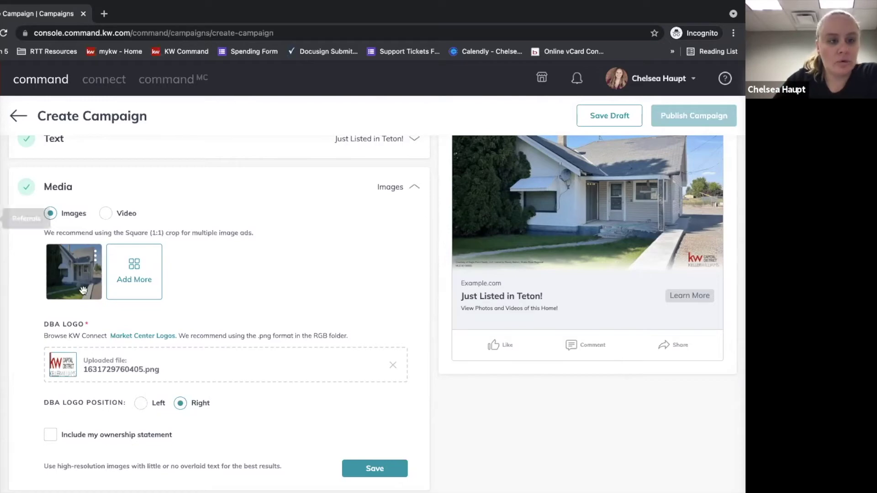
Add another image from the listing, selecting the front-facing wooden barn photo with the blue sky, and open it for cropping.
click(139, 274)
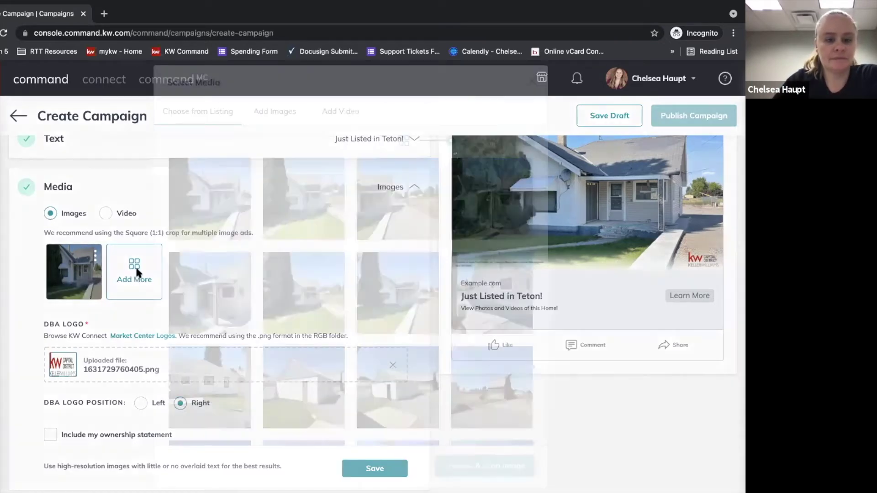
scroll(346, 234, down, 4)
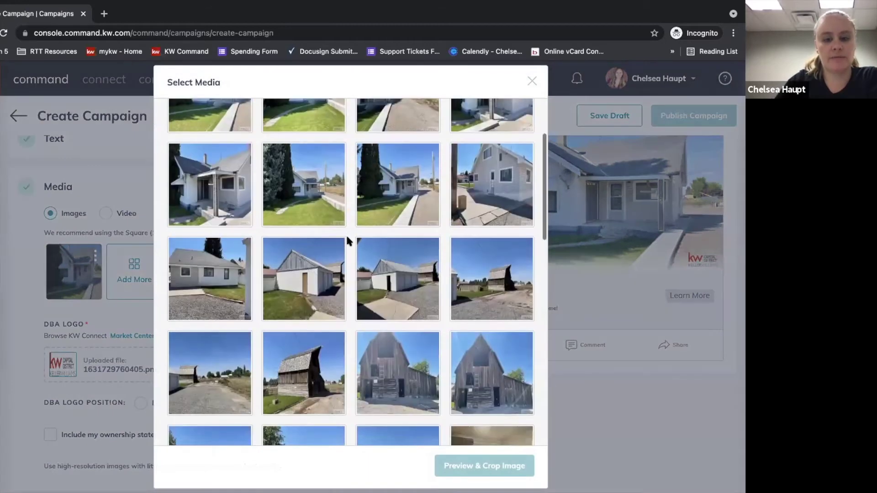
scroll(346, 234, down, 3)
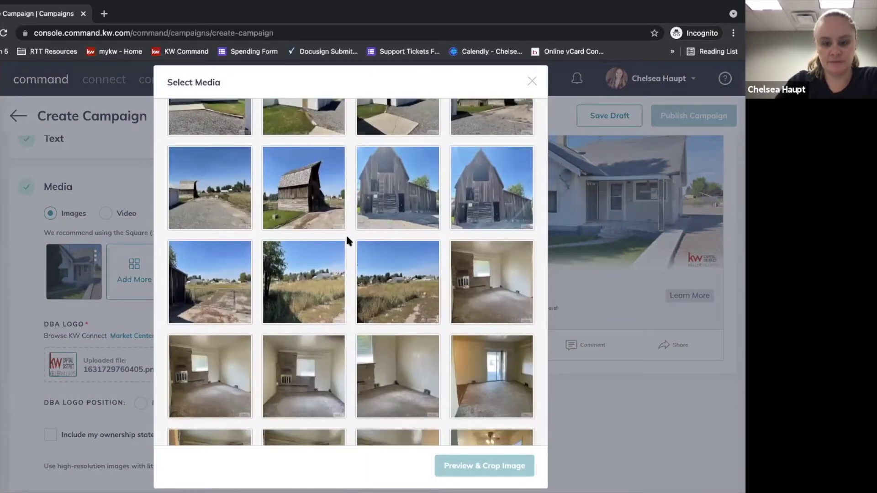
scroll(347, 239, up, 3)
scroll(347, 239, up, 2)
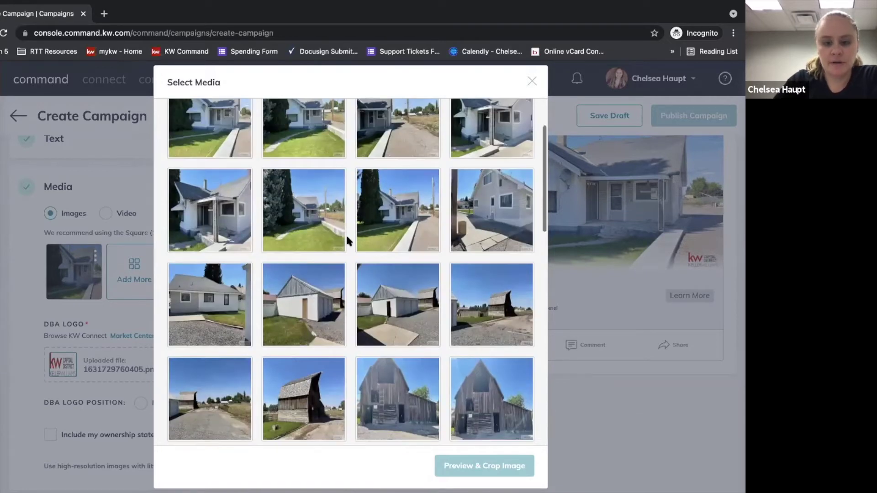
scroll(348, 239, up, 3)
scroll(379, 273, down, 5)
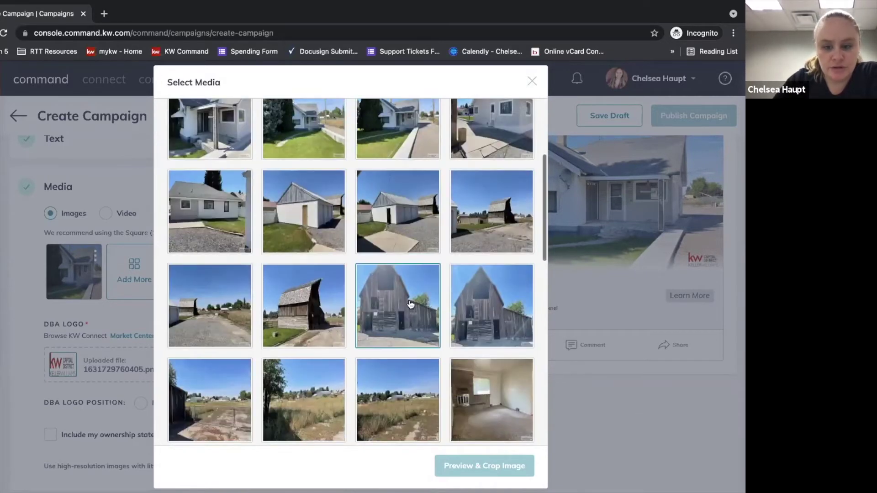
click(481, 325)
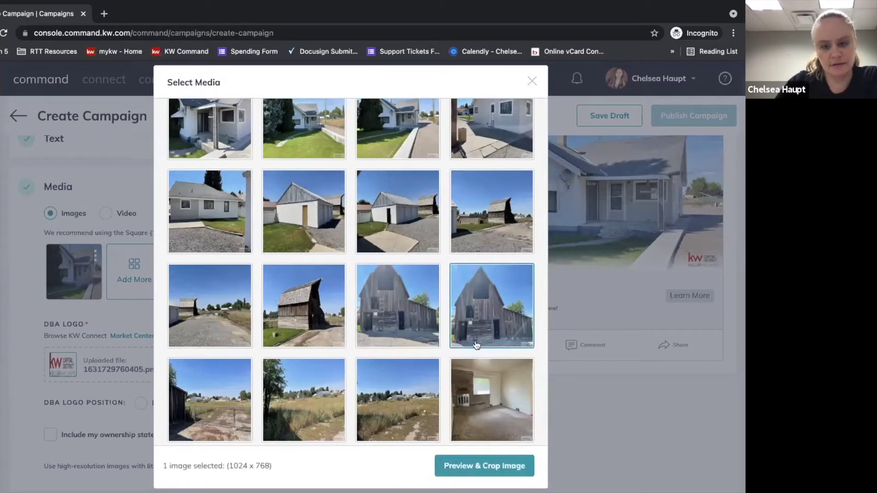
click(454, 467)
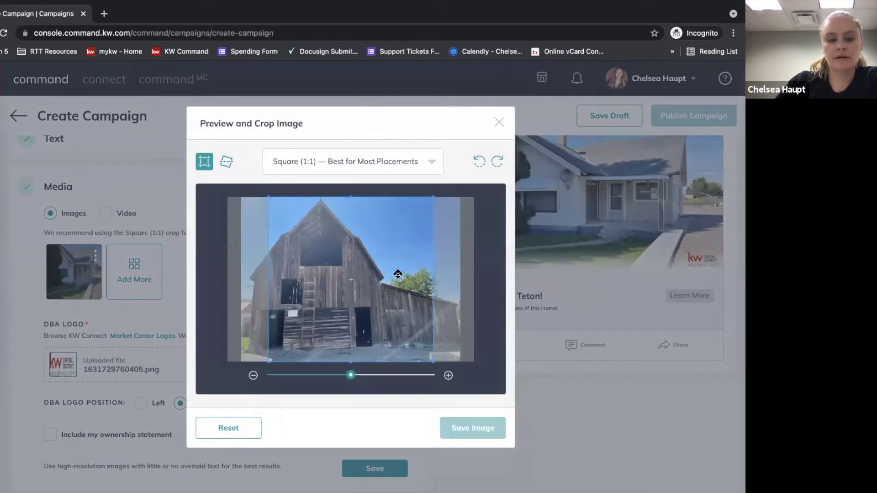
Try the Wide (1.91:1), Vertical (4:5) and Full Portrait (9:16) crop formats on the barn photo, repositioning the crop area.
mouse_move(397, 274)
mouse_down()
mouse_move(377, 276)
mouse_move(436, 274)
mouse_move(366, 280)
mouse_move(404, 276)
mouse_move(383, 279)
mouse_move(391, 278)
mouse_up()
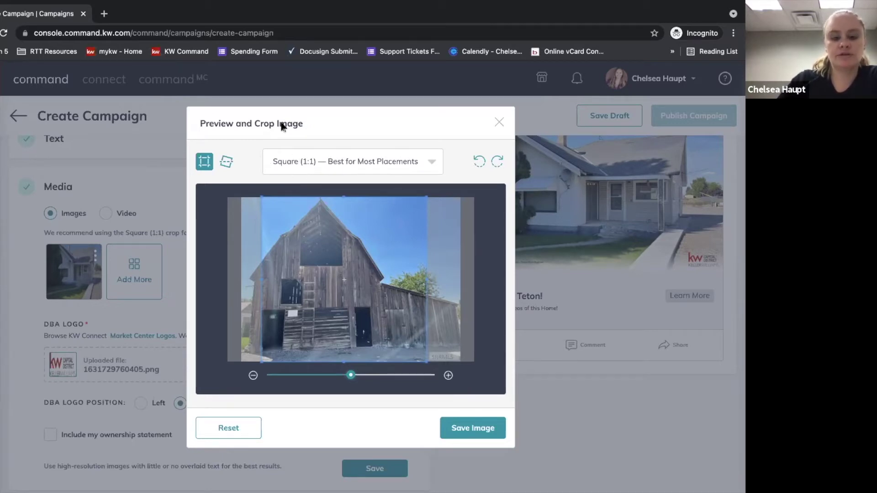
click(315, 155)
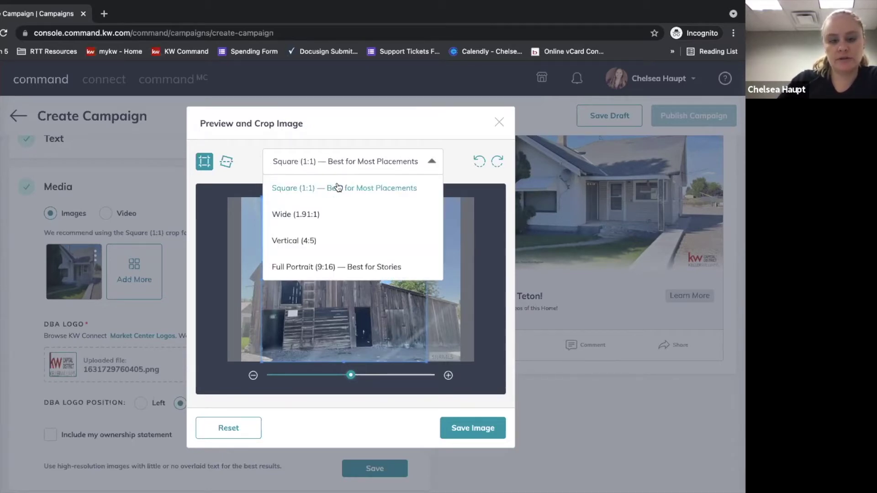
click(312, 220)
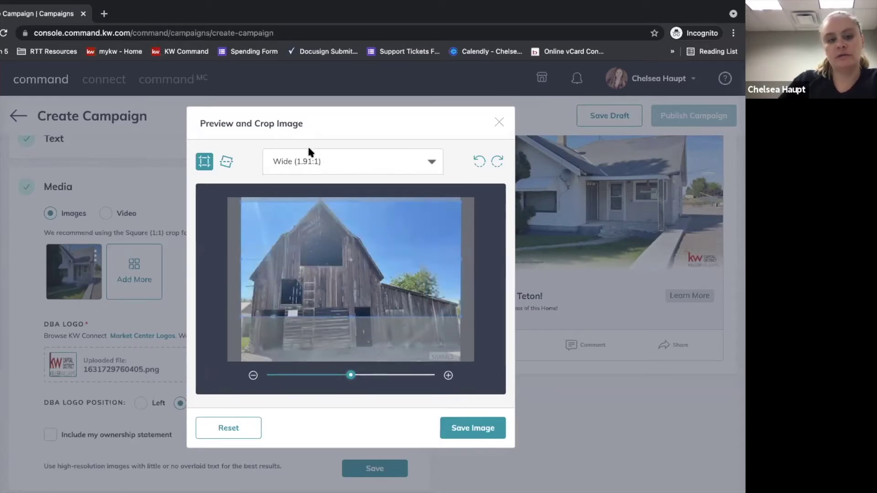
click(309, 158)
click(294, 242)
drag(340, 282, 309, 281)
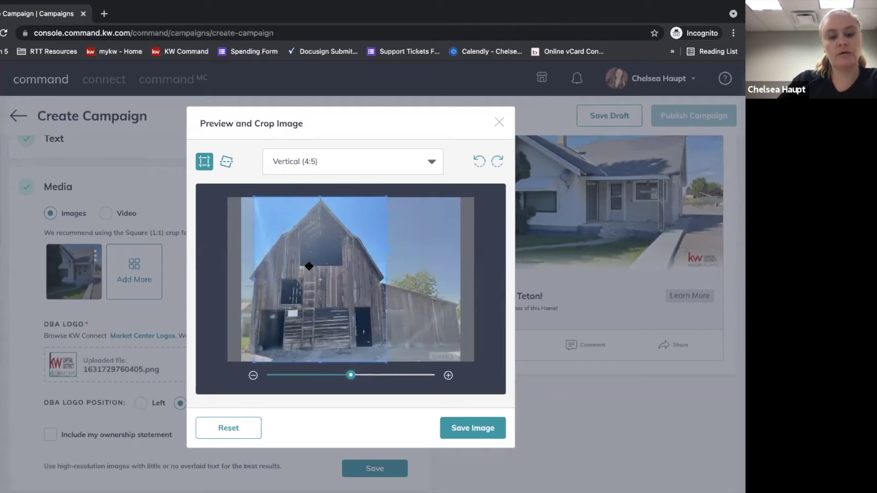
click(308, 164)
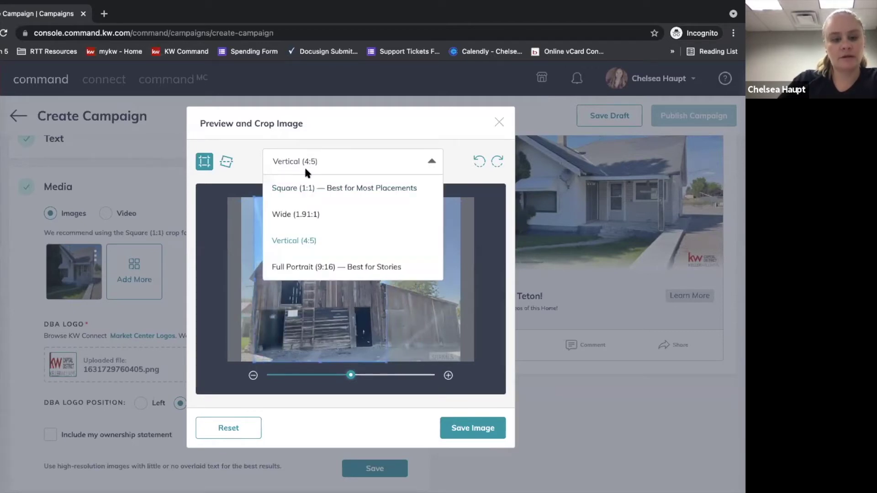
click(306, 270)
mouse_move(361, 303)
mouse_down()
mouse_move(336, 303)
mouse_move(361, 301)
mouse_up()
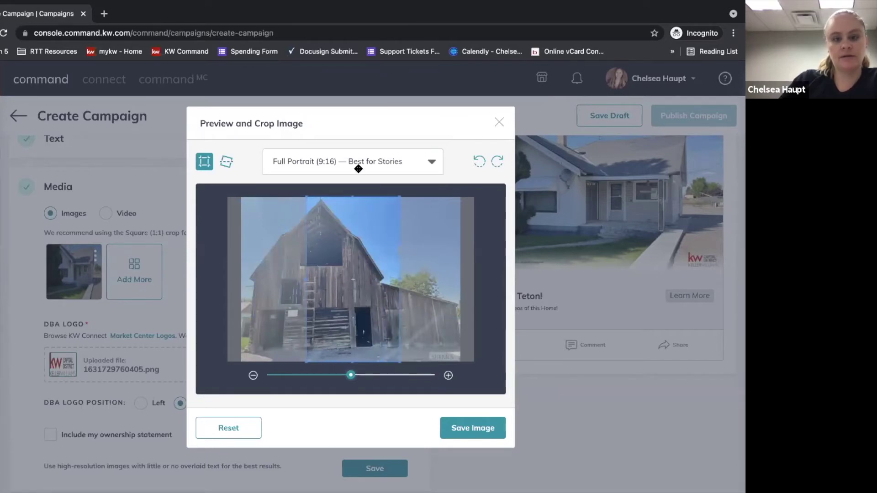
Crop the barn photo to Square (1:1), shift the crop area toward the barn's front, and save the image.
click(354, 150)
click(336, 191)
drag(347, 281, 321, 279)
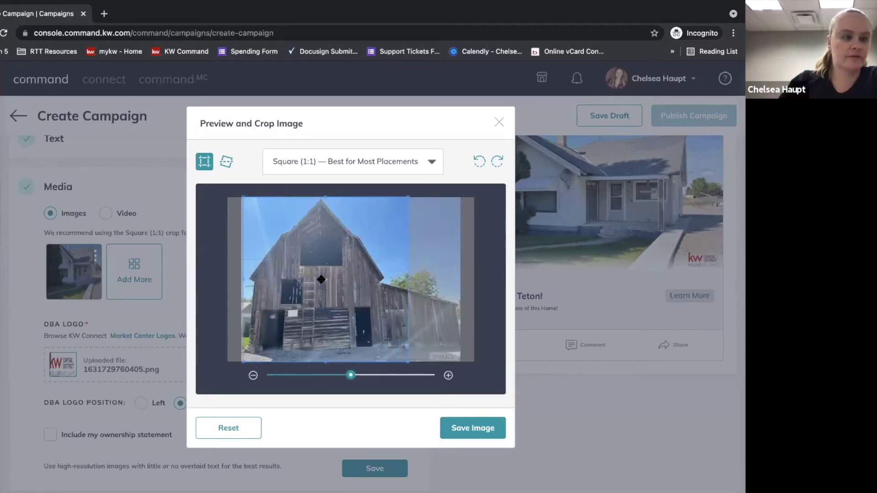
click(465, 424)
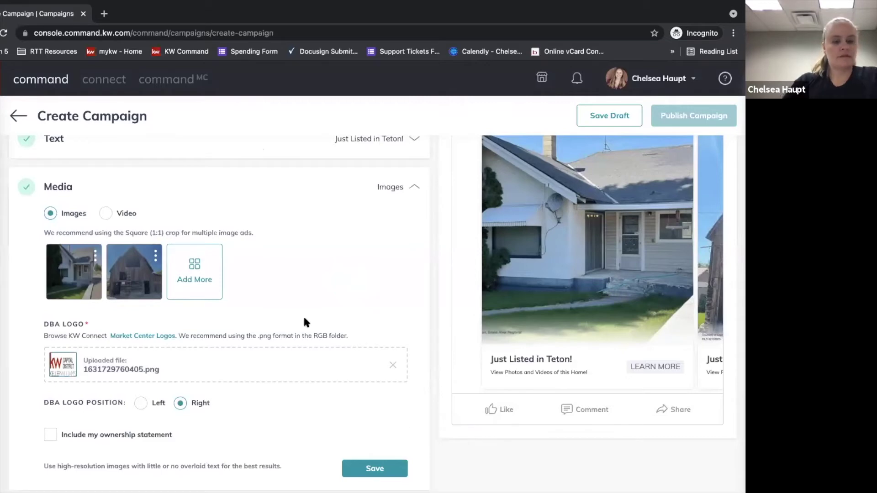
Try to add a third ad image from the listing's interior photos.
click(200, 279)
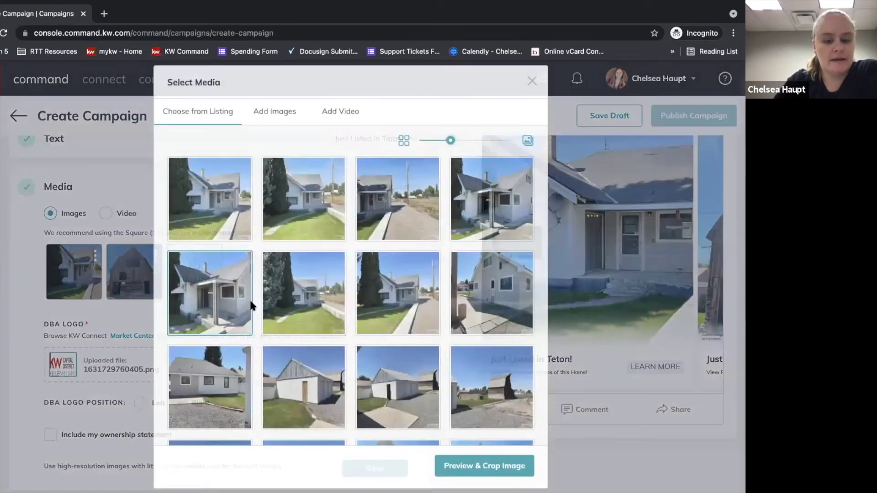
scroll(291, 340, down, 10)
scroll(293, 340, down, 6)
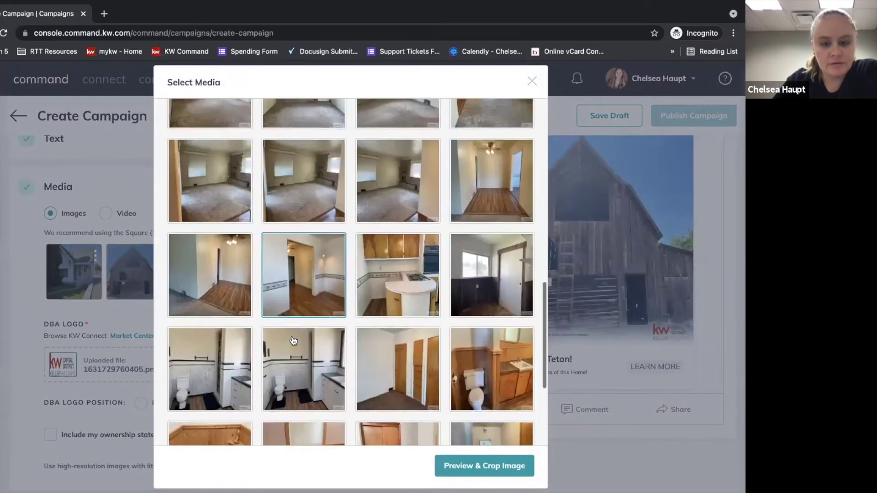
scroll(301, 320, up, 4)
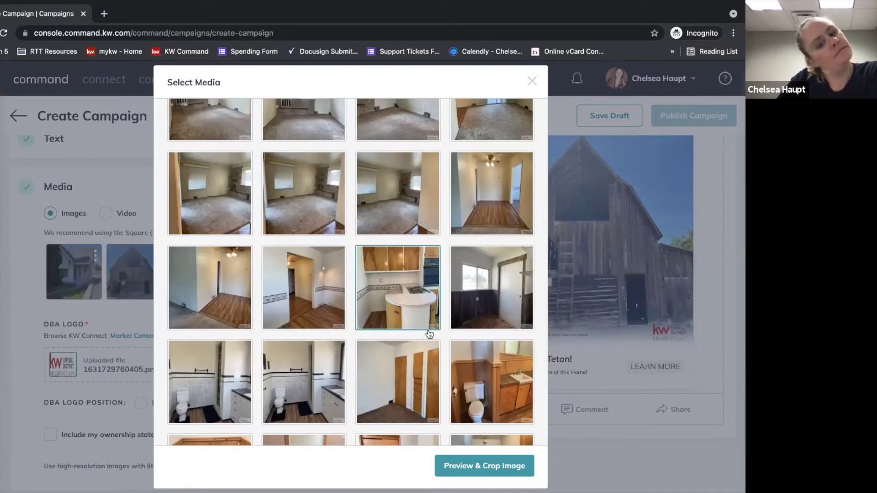
click(469, 467)
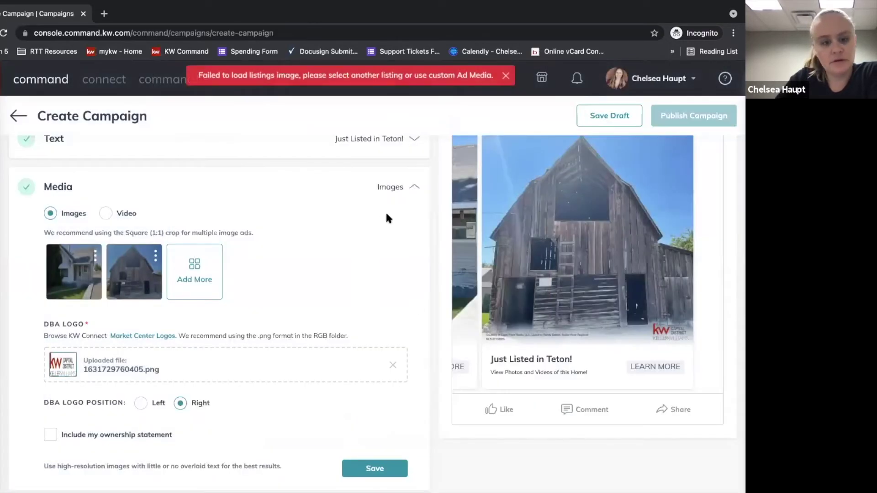
Add the listing's kitchen photo with the curved counter, crop it to Square (1:1) shifted toward the oven, and save the image.
click(195, 267)
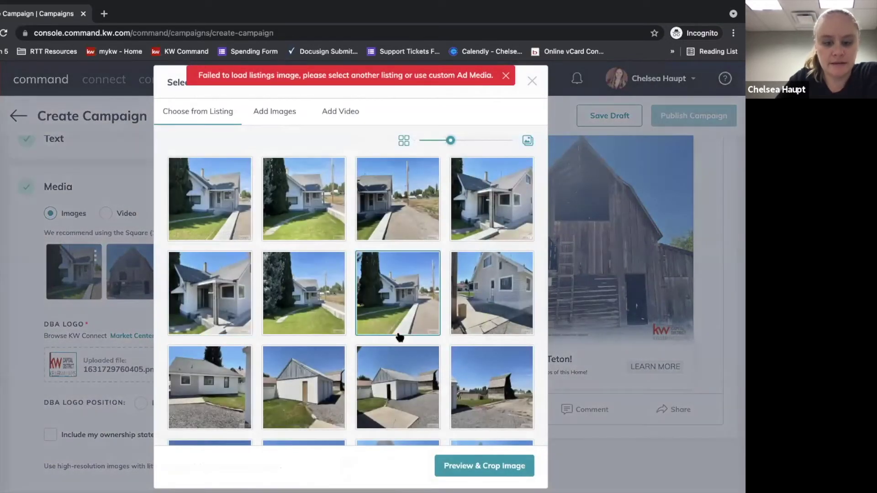
scroll(400, 337, down, 10)
click(385, 277)
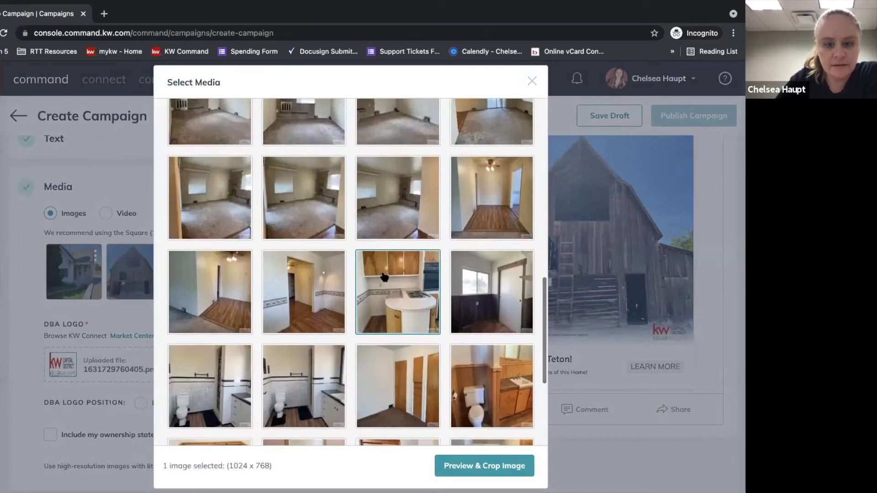
click(468, 462)
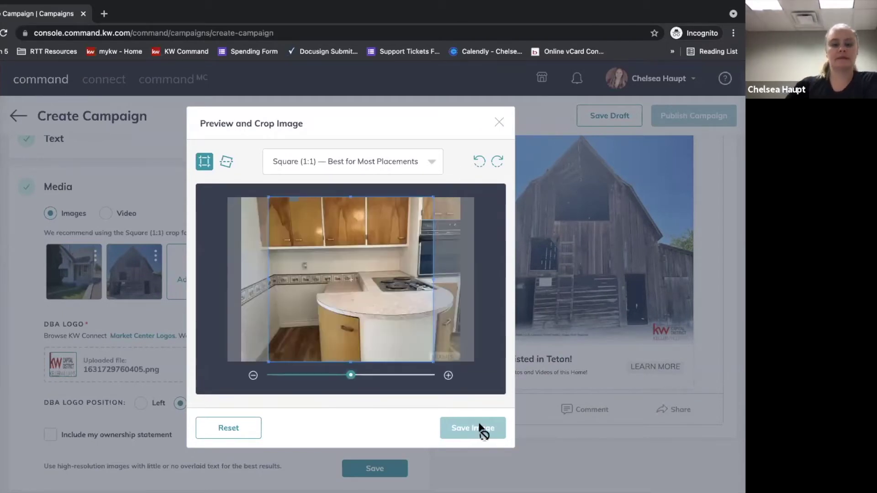
drag(349, 293, 384, 295)
click(467, 431)
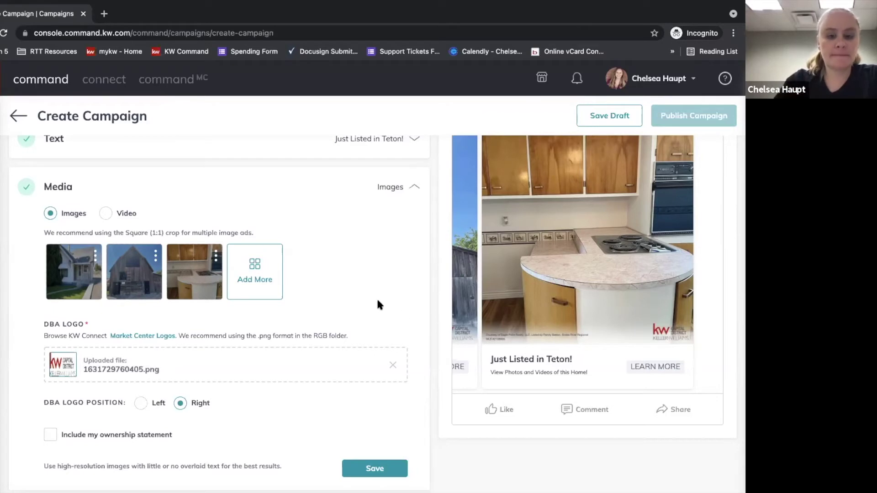
Set the DBA logo position to Left and save the campaign's Media section.
scroll(377, 301, down, 1)
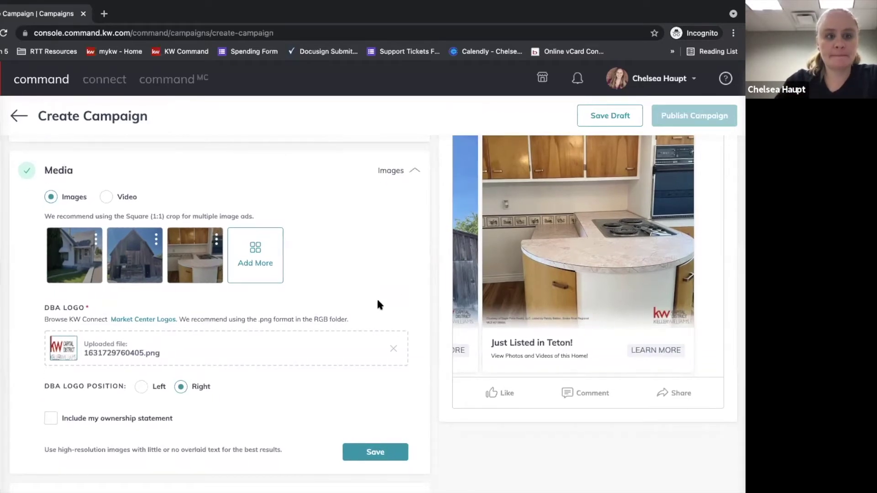
scroll(378, 305, down, 1)
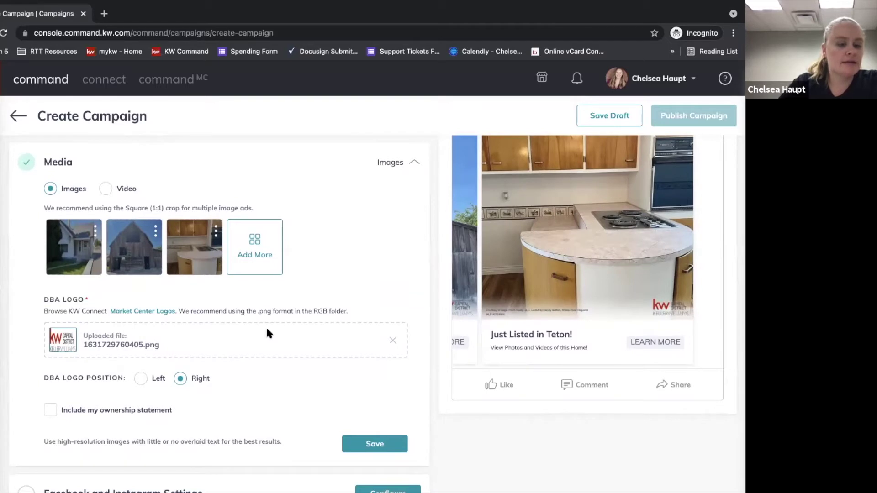
scroll(218, 305, down, 1)
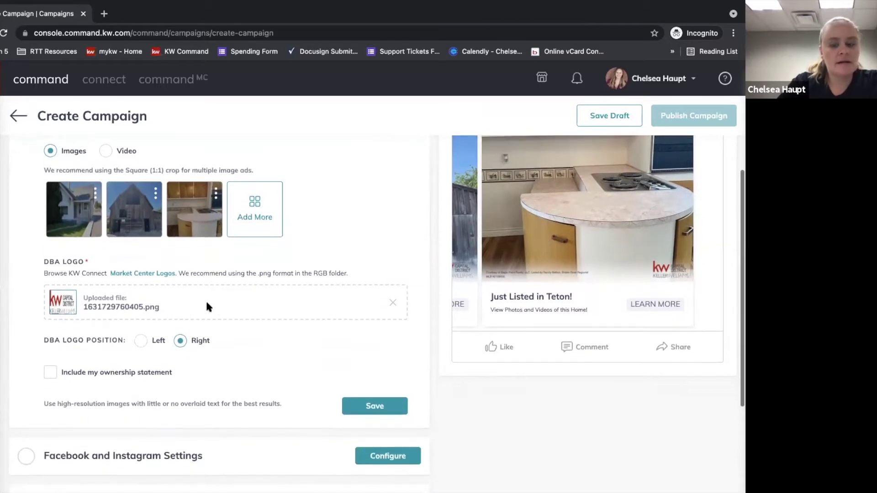
scroll(133, 347, up, 1)
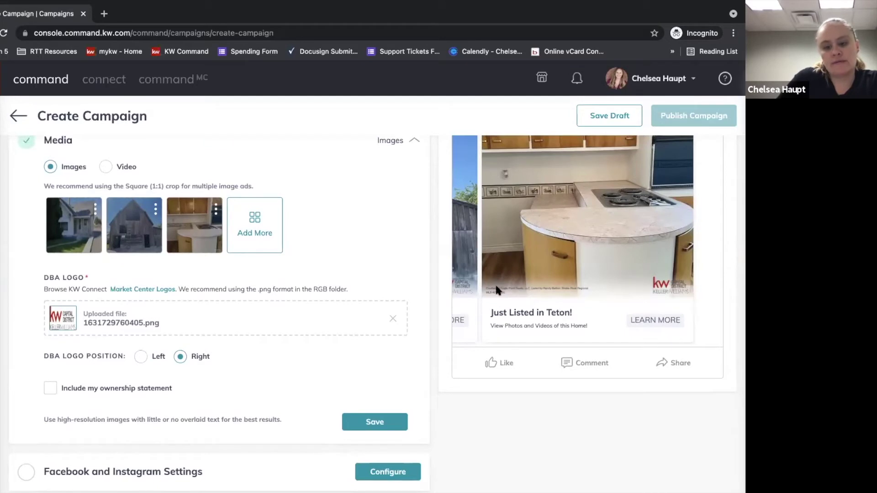
click(141, 357)
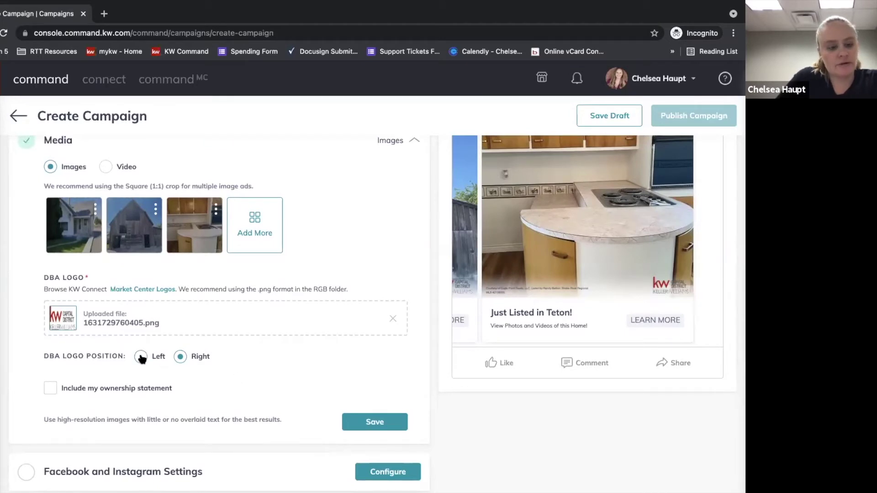
click(375, 422)
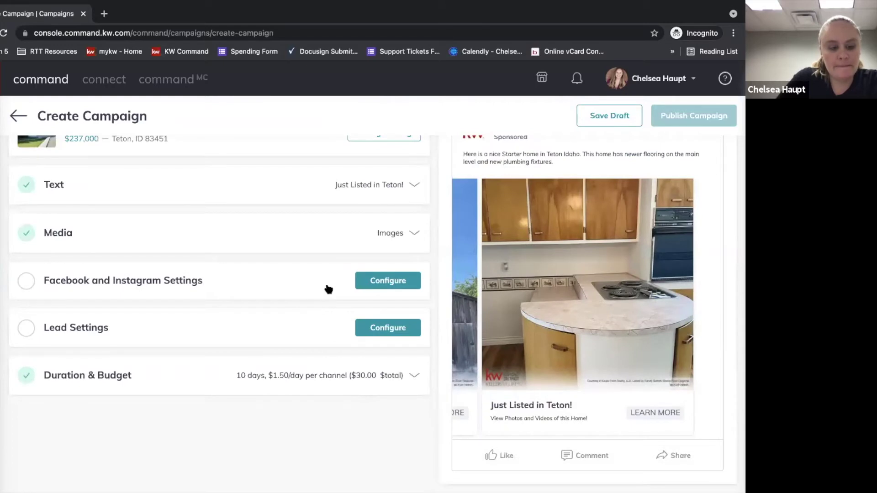
Configure the Facebook and Instagram Settings with the Keller Williams Capital District page and the Story Instagram position.
scroll(327, 288, up, 1)
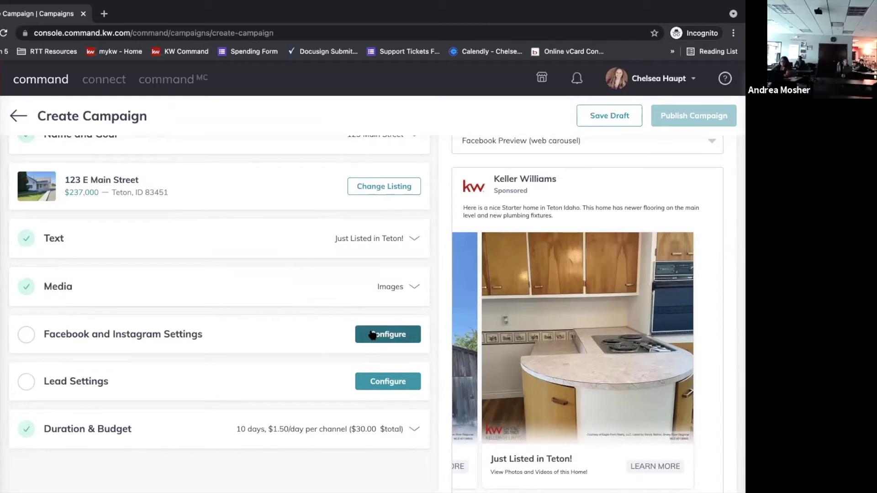
click(372, 335)
scroll(369, 328, down, 3)
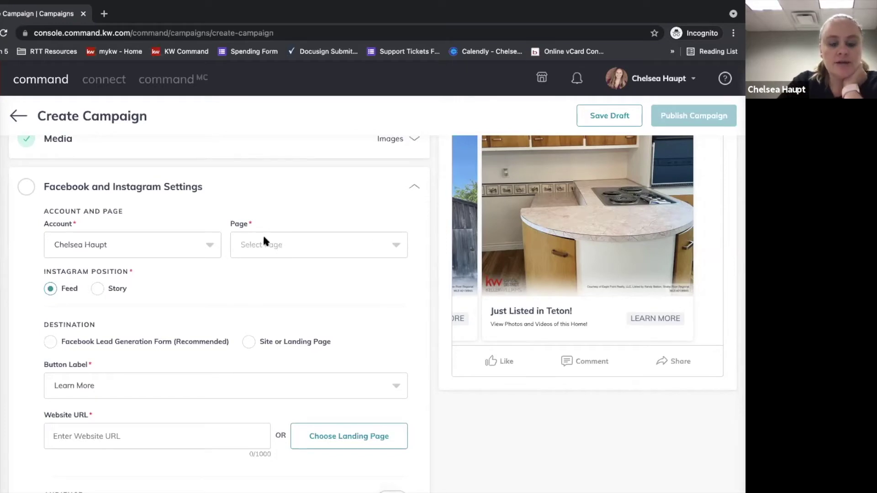
click(280, 248)
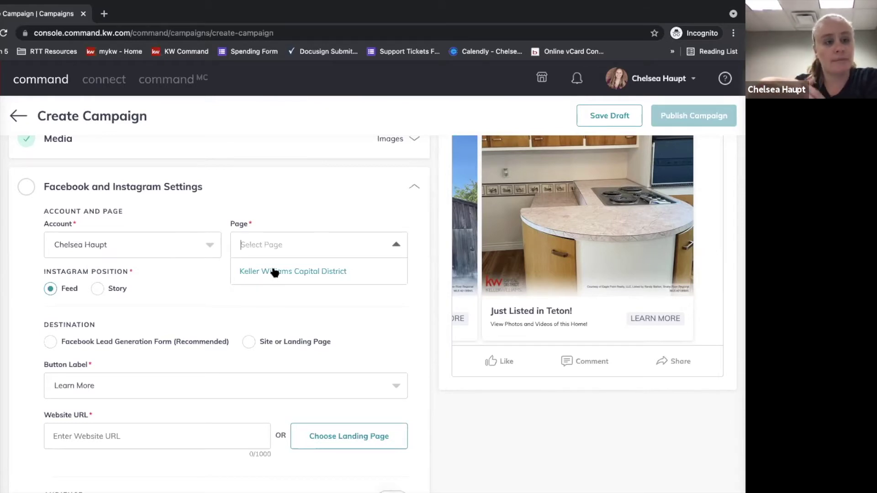
click(294, 272)
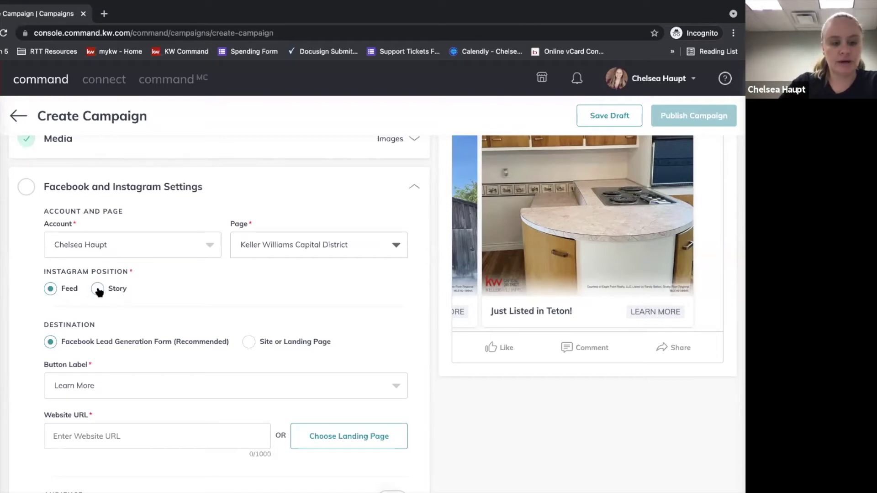
click(98, 290)
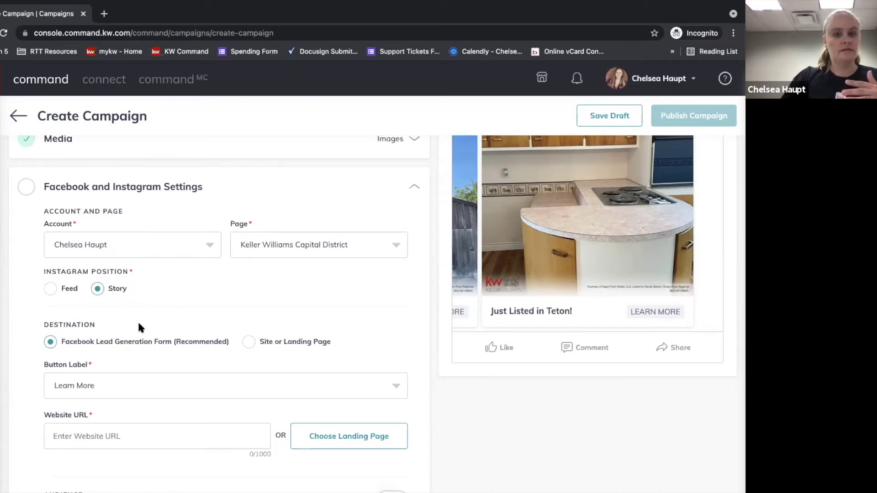
scroll(177, 310, down, 3)
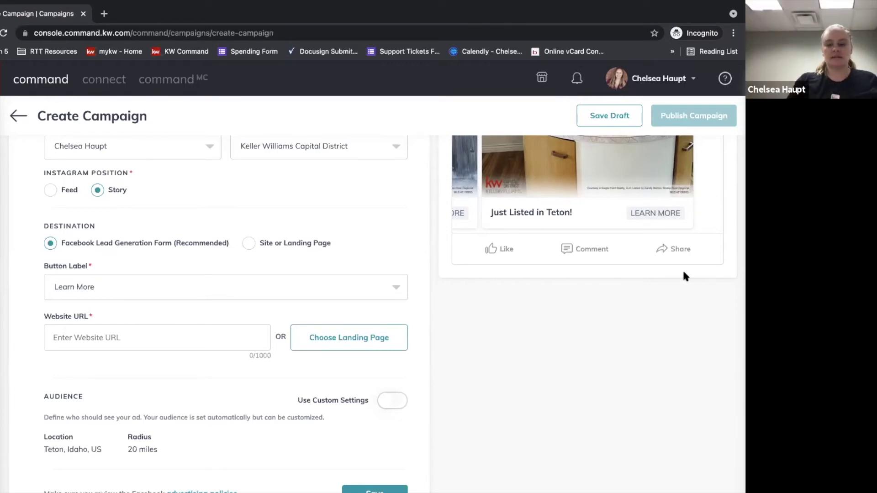
scroll(682, 270, up, 4)
scroll(668, 262, up, 1)
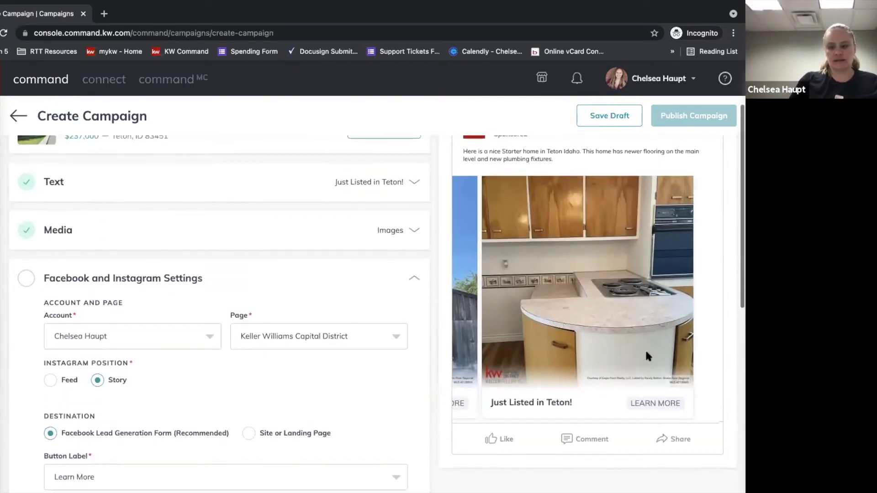
scroll(554, 259, up, 1)
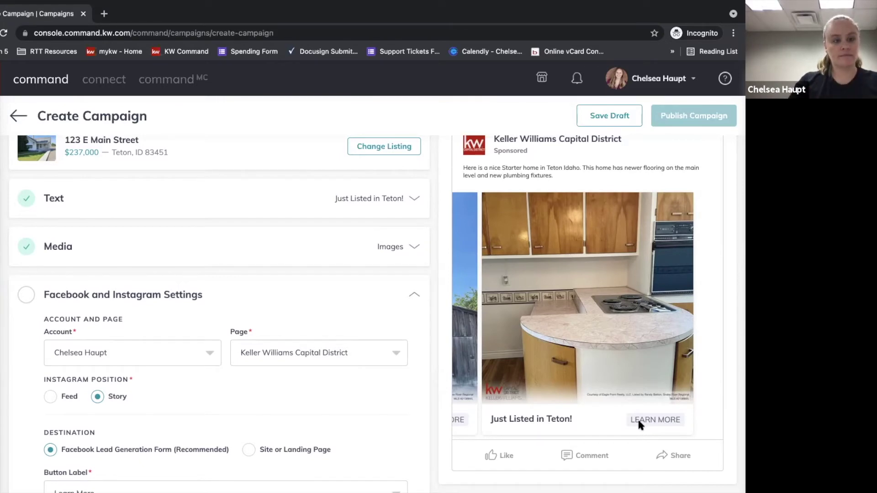
scroll(240, 434, down, 5)
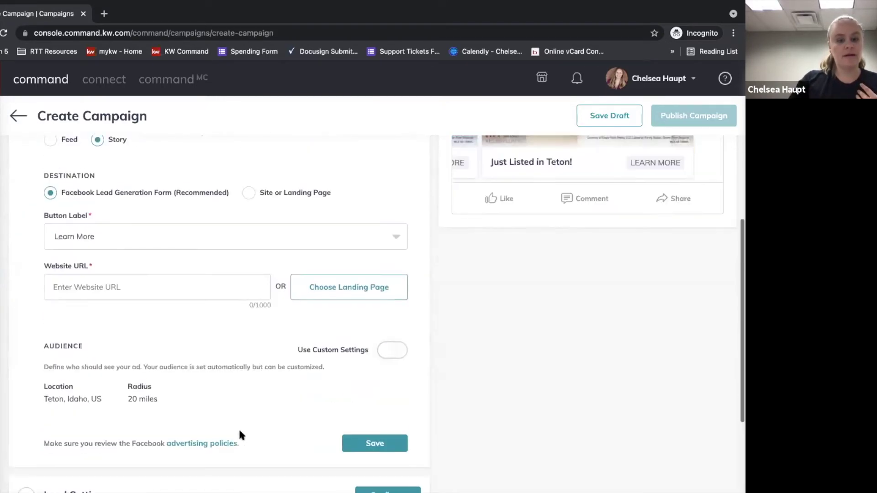
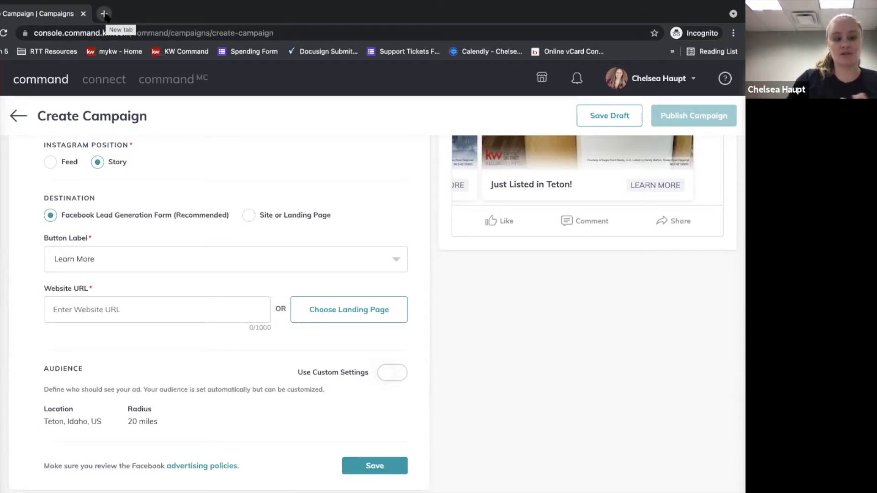
Open the agent's own kw.com website in a new browser tab.
click(104, 16)
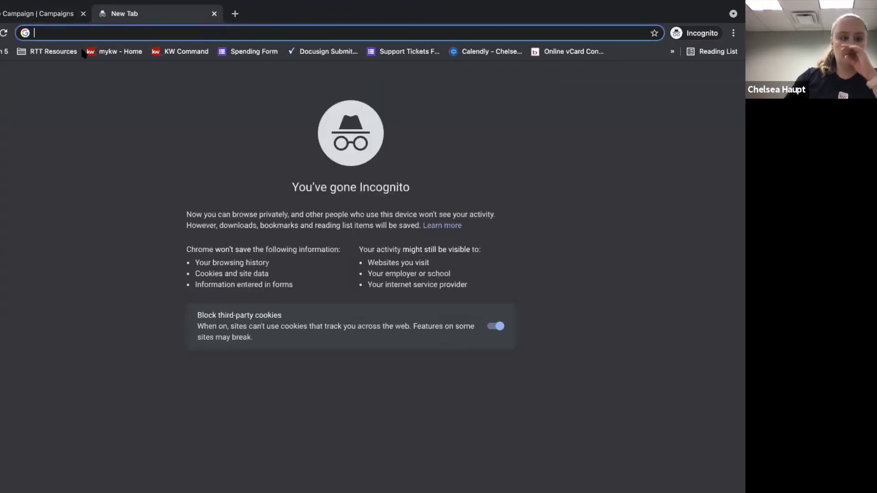
text(chaupt.kw.com)
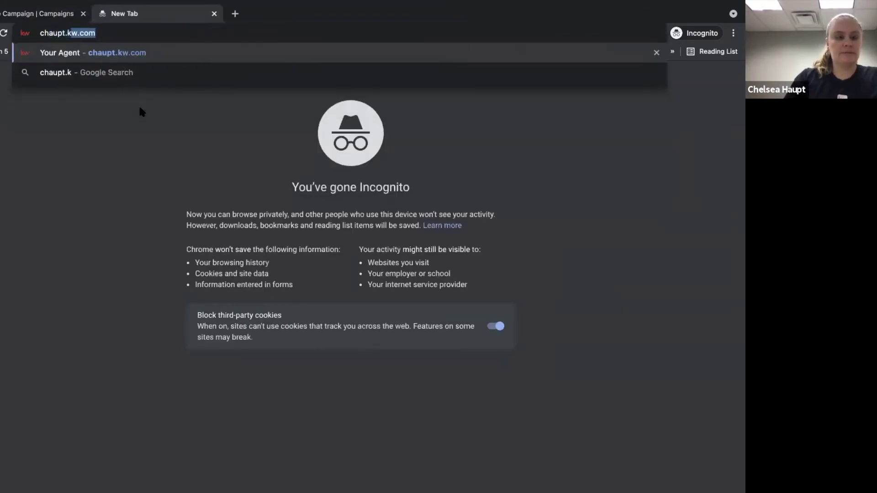
key(Return)
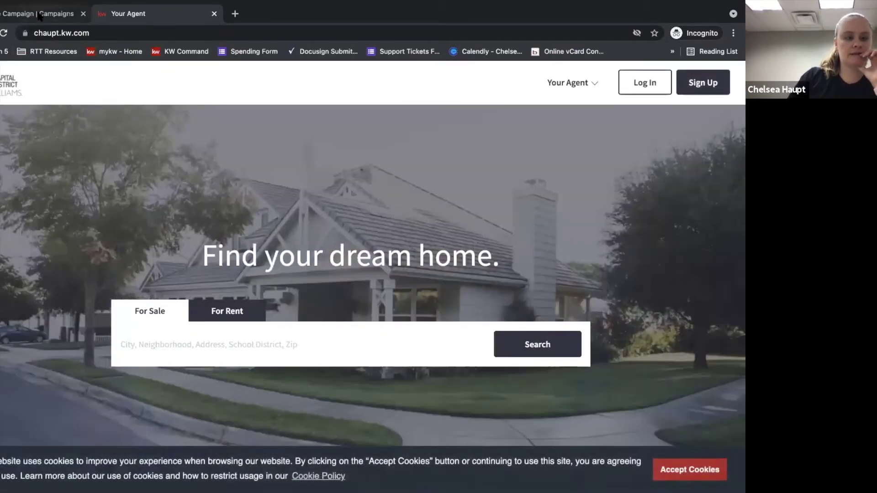
Copy the city and state "Teton, ID" from the listing shown in the campaign.
click(40, 13)
scroll(160, 298, up, 3)
scroll(160, 300, up, 4)
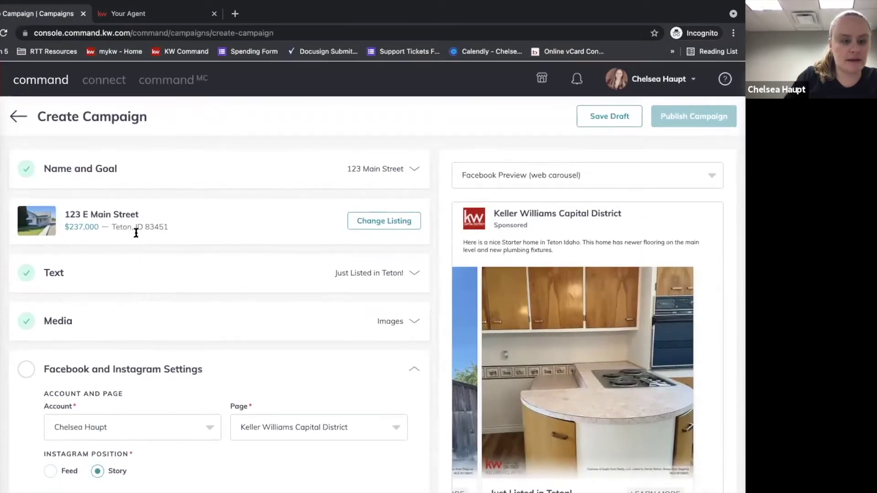
drag(143, 225, 113, 225)
key(ctrl+c)
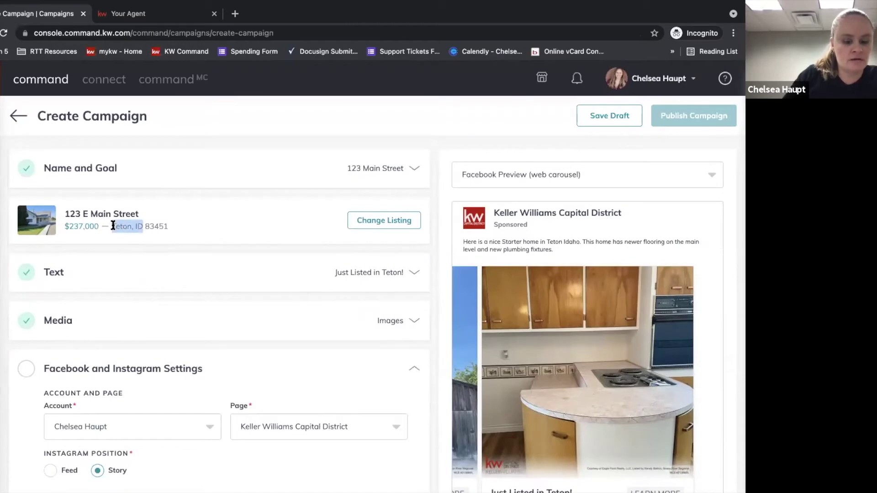
Search the agent website's for-sale homes for the listing's street address, adding the copied "Teton, ID".
click(161, 12)
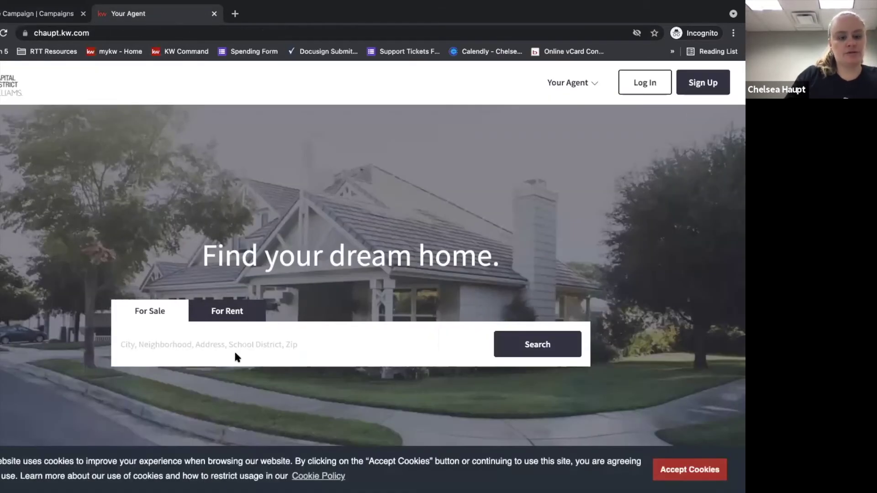
click(187, 342)
text(123 M)
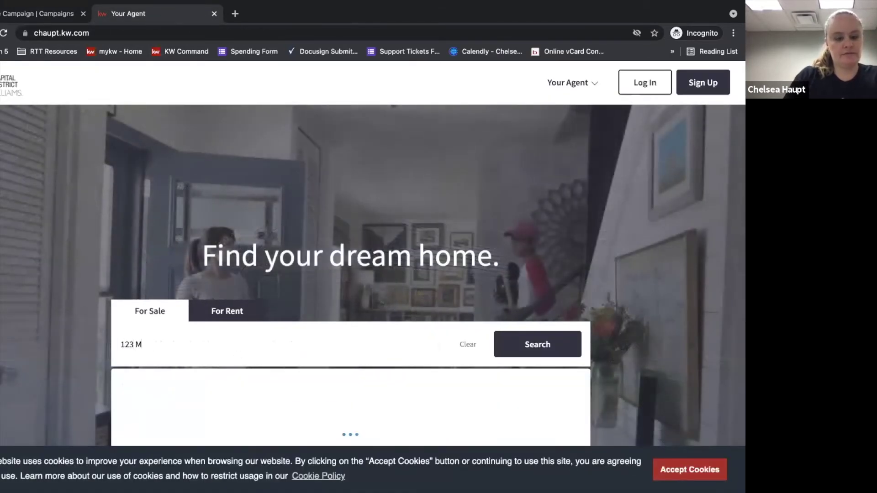
text(ain Street)
key(ctrl+v)
click(558, 346)
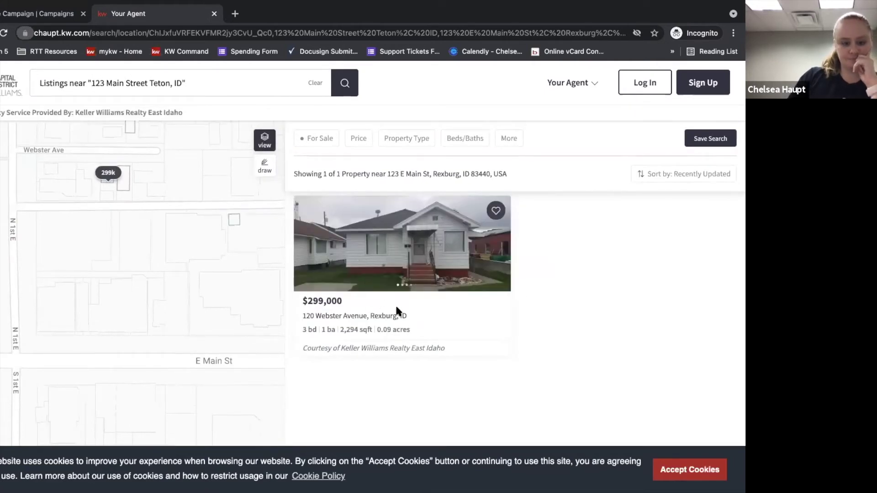
Include Pending homes in the listing status filter and open the Rexburg property from the search results.
click(315, 139)
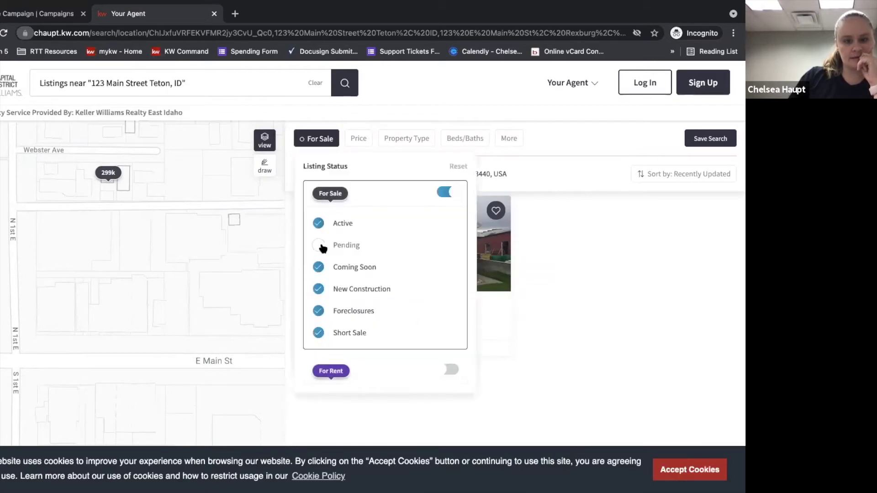
click(593, 309)
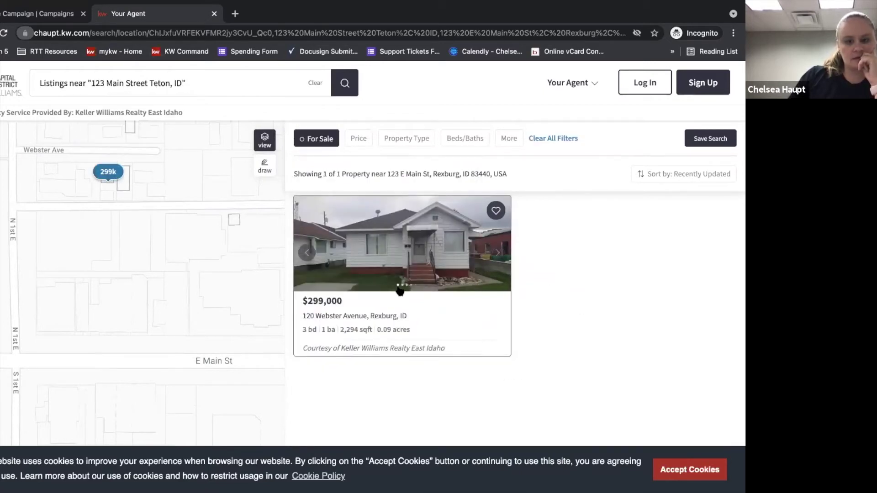
click(358, 316)
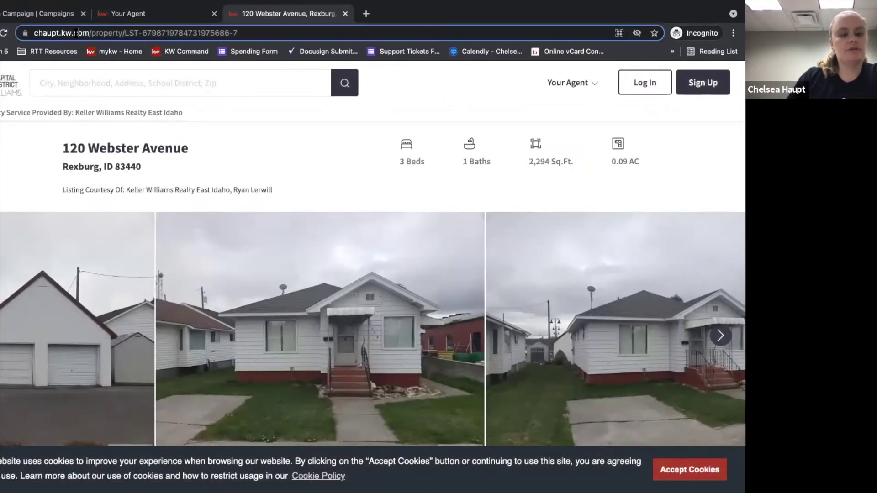
Copy the Rexburg property page's web address and return to the campaign's Website URL field.
click(76, 34)
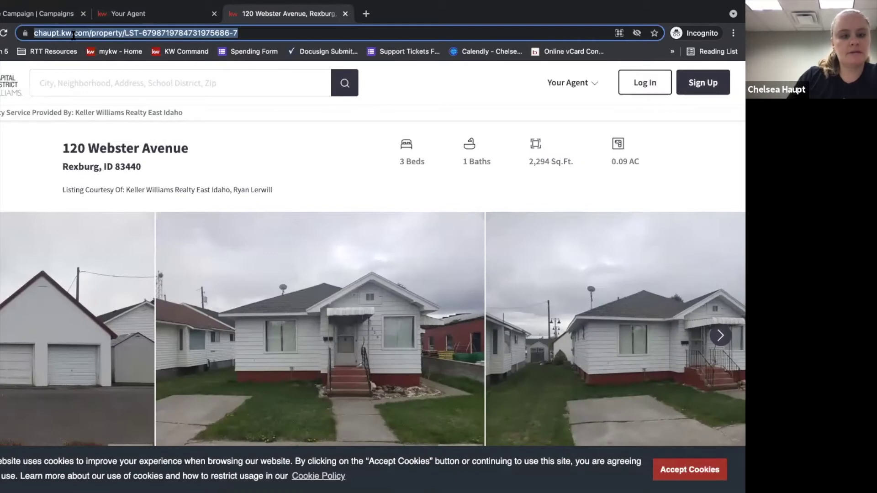
right_click(72, 32)
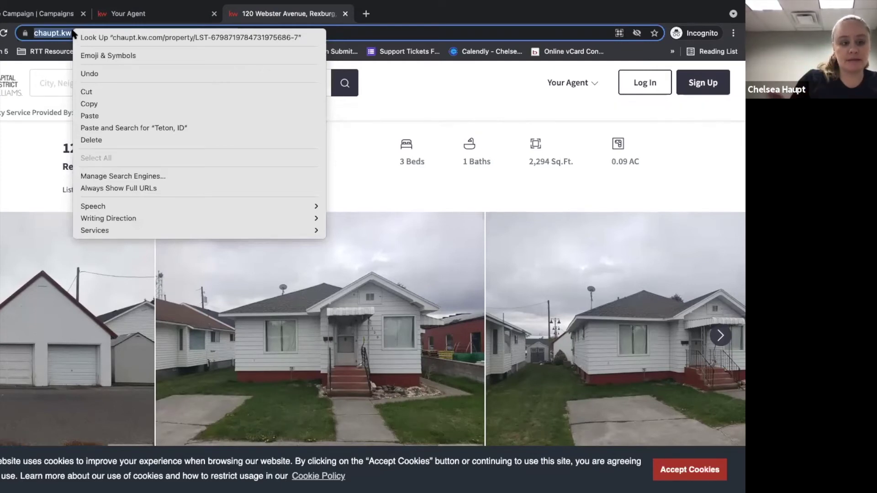
click(87, 105)
click(29, 18)
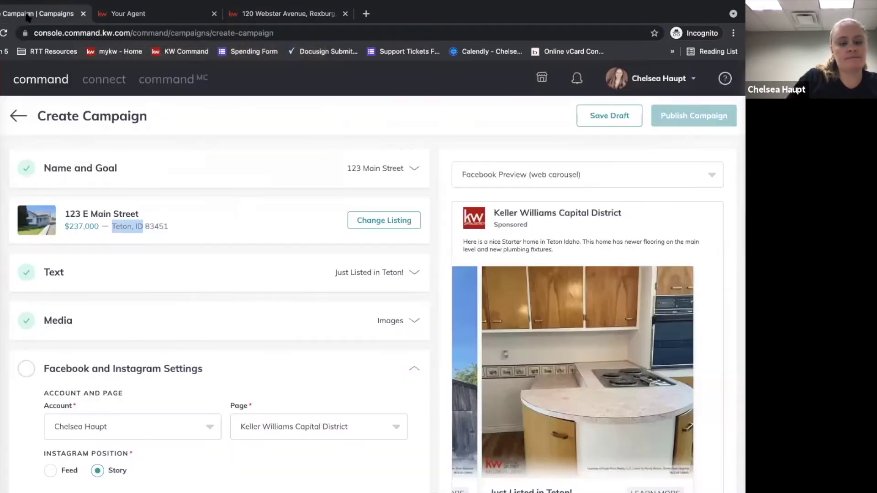
scroll(195, 422, down, 5)
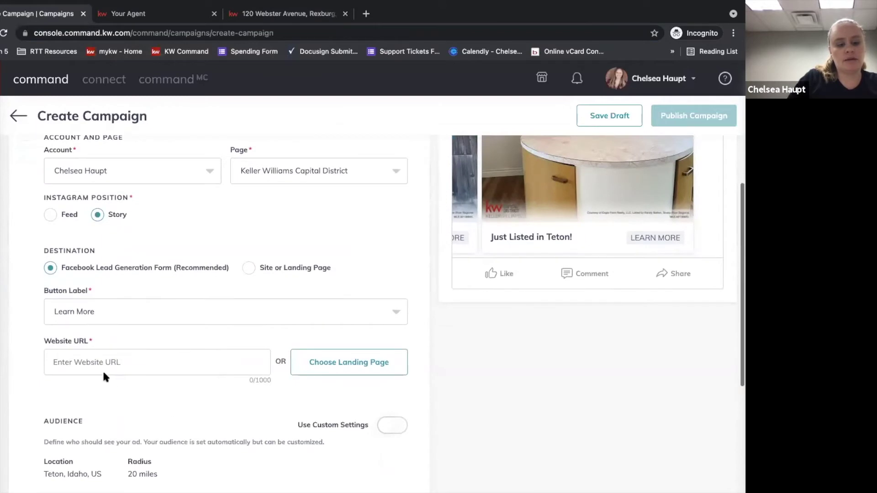
Clear the campaign's Website URL and paste in the copied property page address.
click(102, 369)
key(ctrl+a)
key(BackSpace)
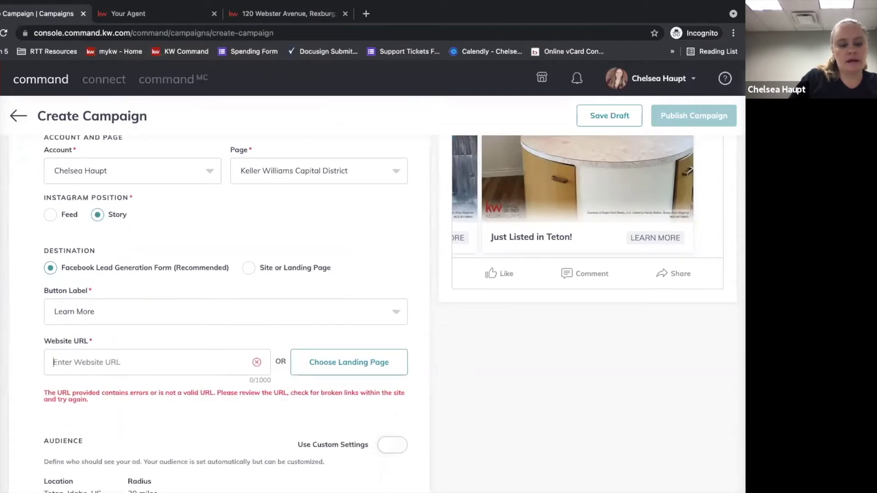
right_click(77, 361)
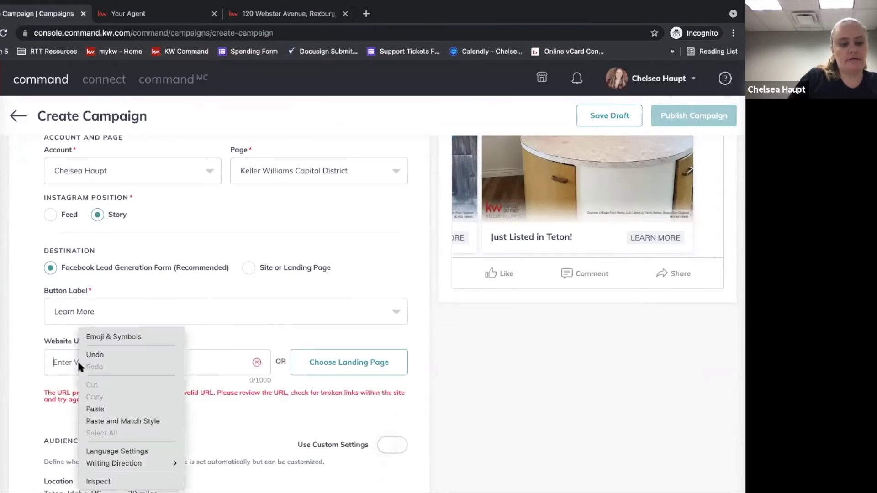
click(93, 407)
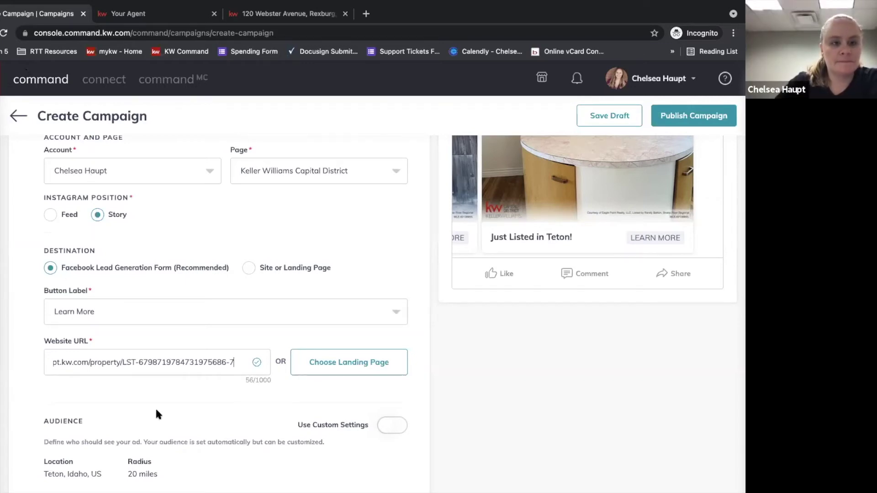
Turn on custom settings for the campaign's ad audience.
scroll(156, 414, down, 1)
scroll(156, 414, up, 2)
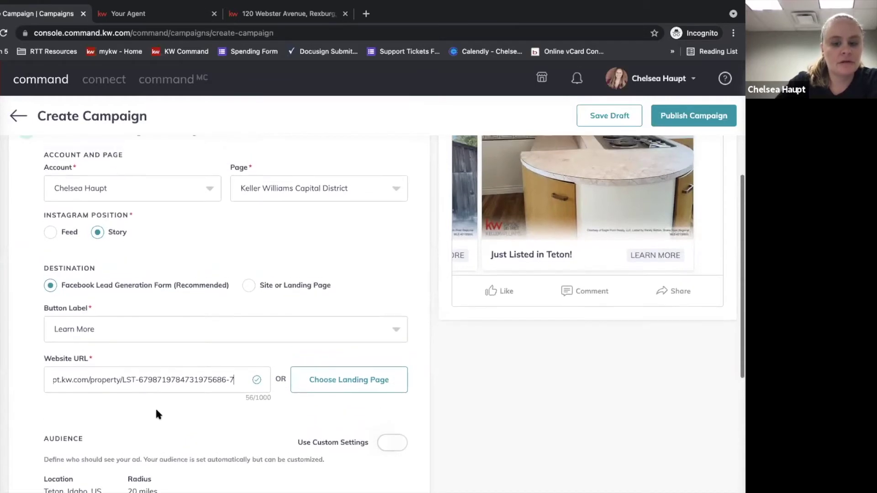
scroll(157, 414, up, 2)
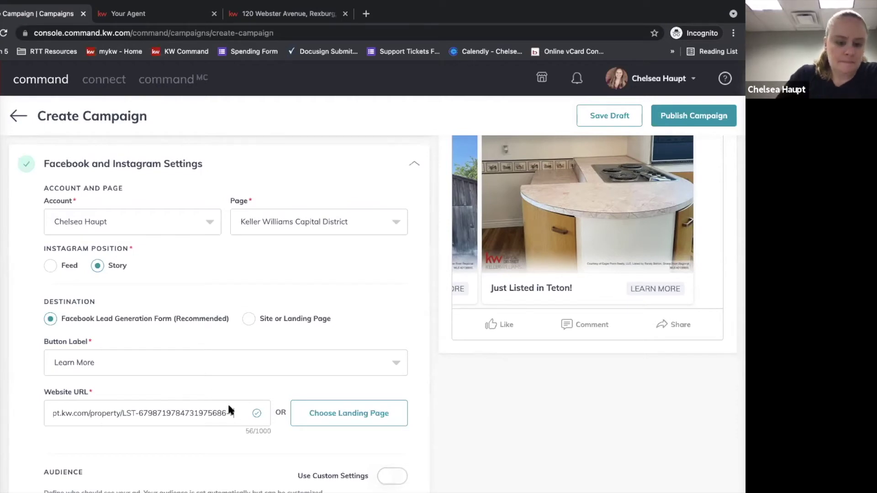
scroll(228, 405, down, 2)
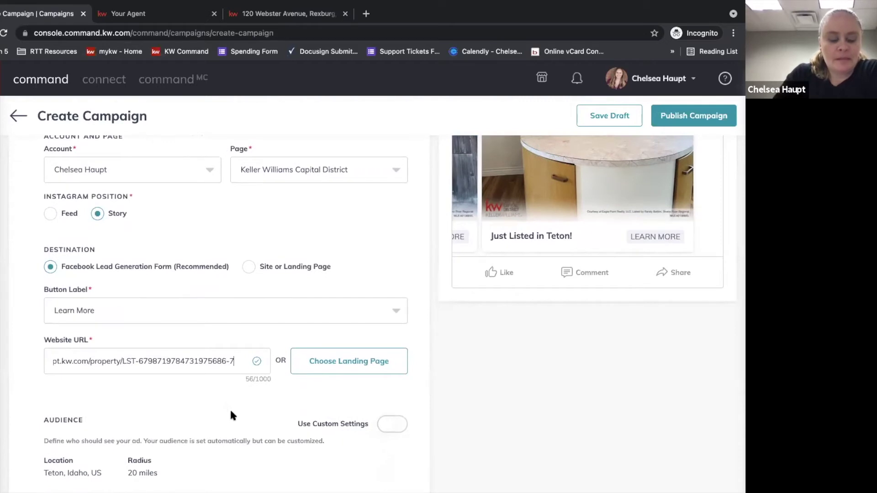
scroll(230, 414, down, 3)
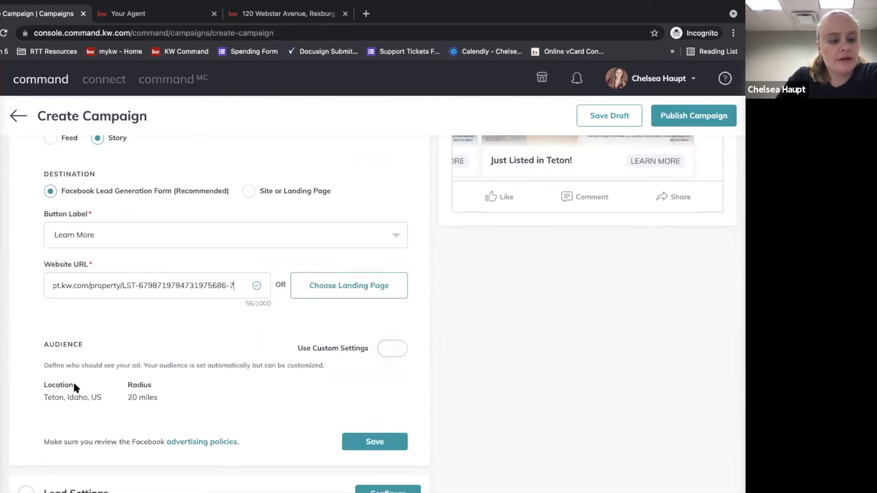
scroll(93, 363, down, 1)
scroll(89, 357, down, 1)
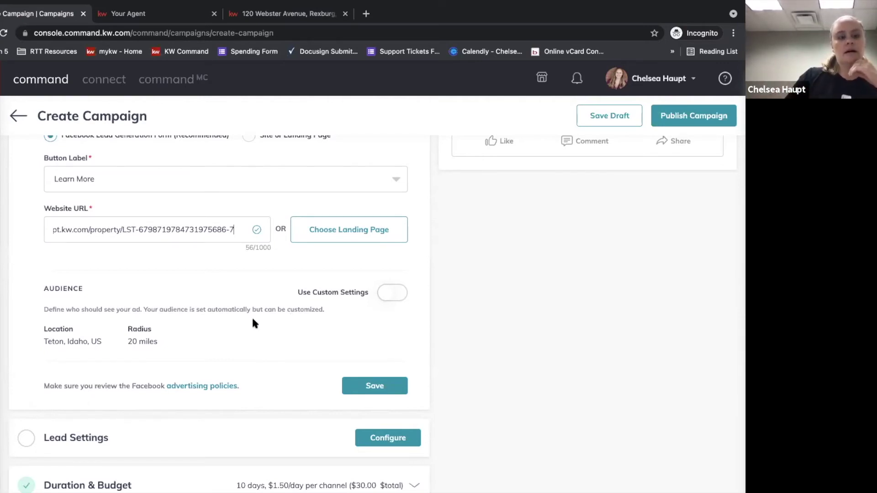
click(383, 293)
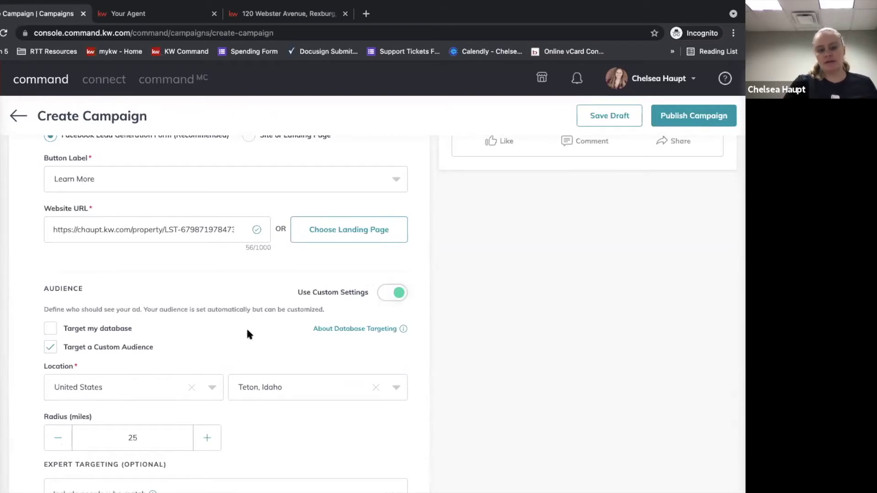
Replace the custom audience's city with Manhattan, New York, keeping United States as the country.
scroll(214, 358, down, 3)
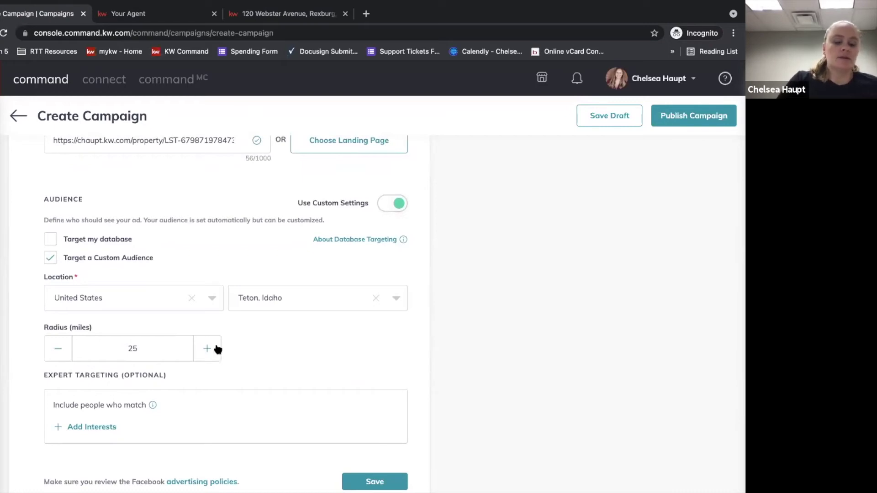
scroll(300, 297, down, 1)
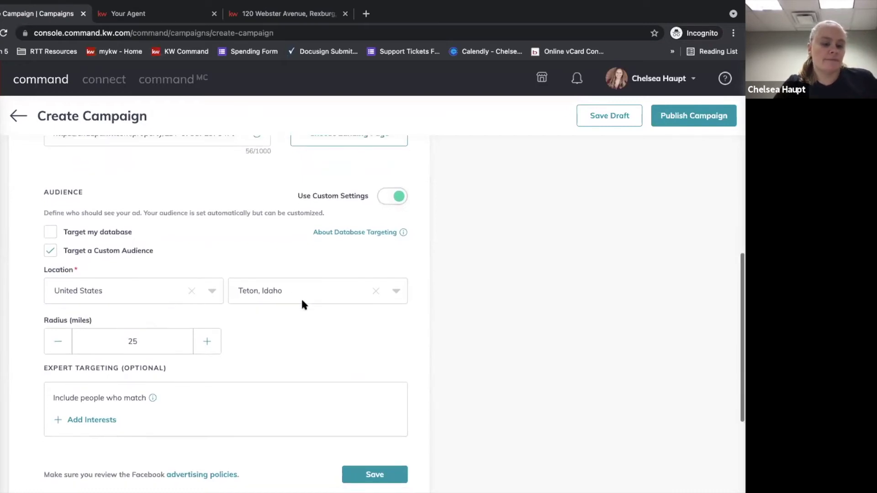
click(375, 290)
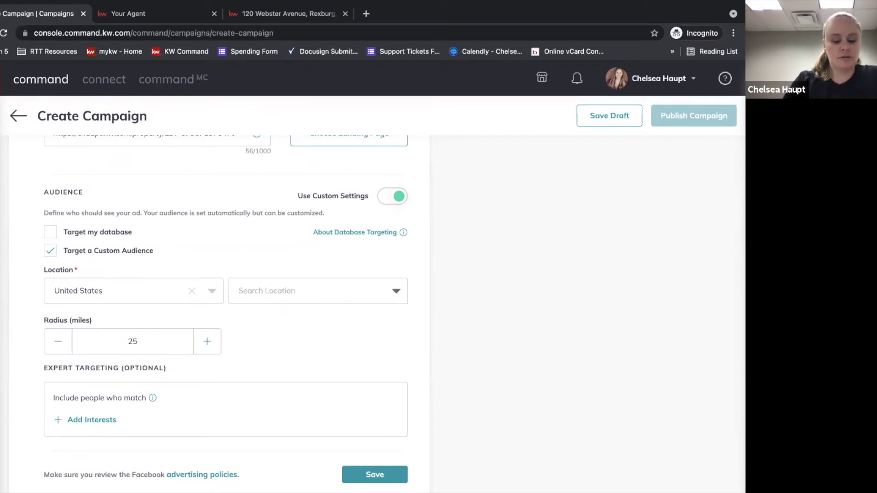
text(mn)
key(BackSpace)
text(anhat)
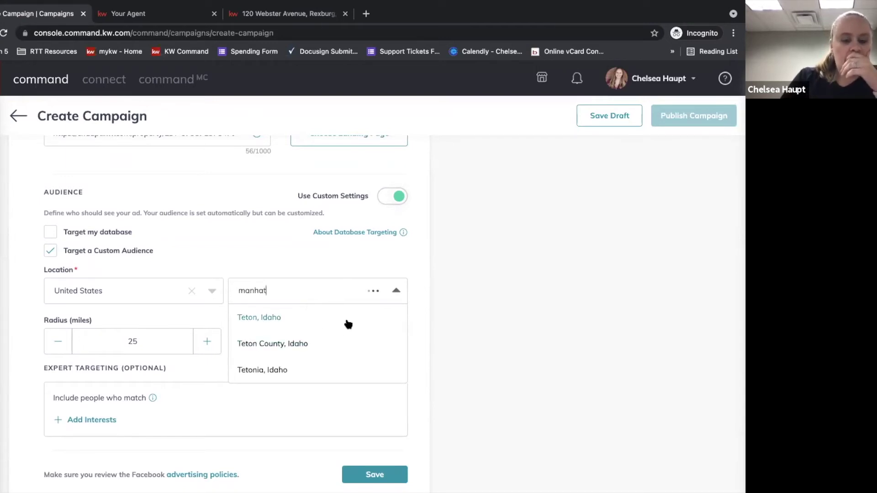
click(302, 318)
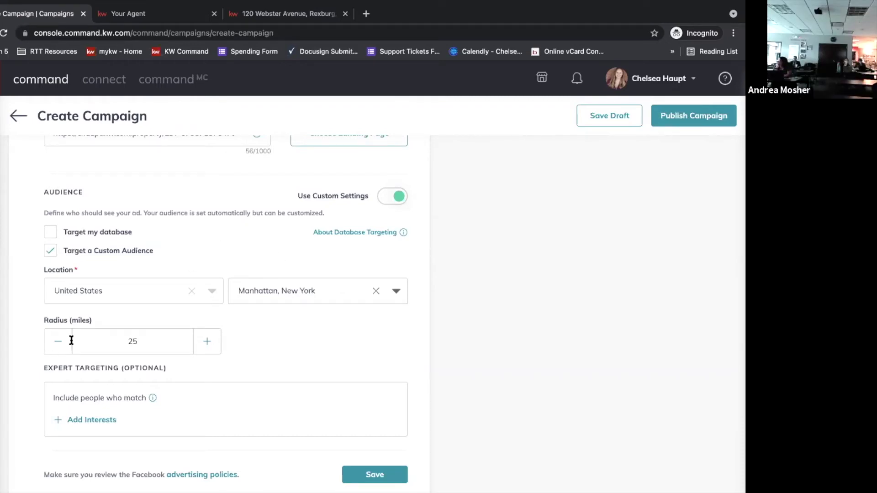
Set the custom audience's radius to 15 miles.
double_click(131, 343)
text(5)
key(Left)
text(1)
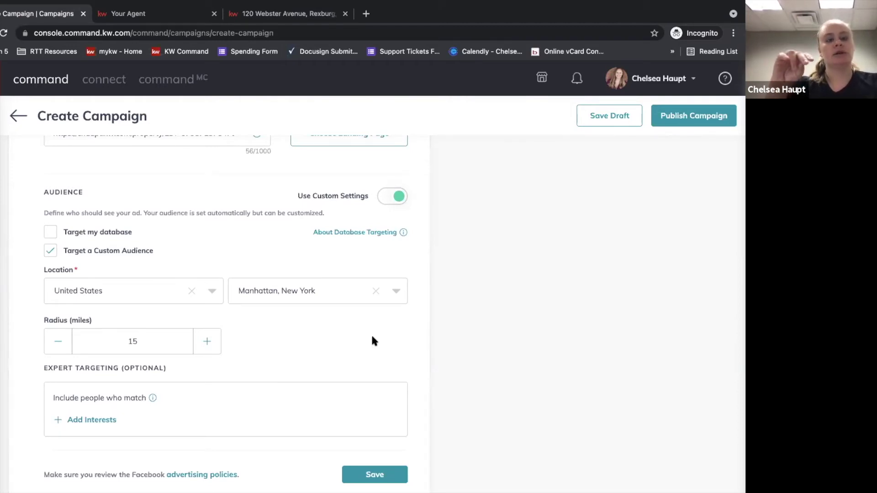
Append "- Manhatt" to the campaign name in the Name and Goal section.
scroll(372, 289, up, 10)
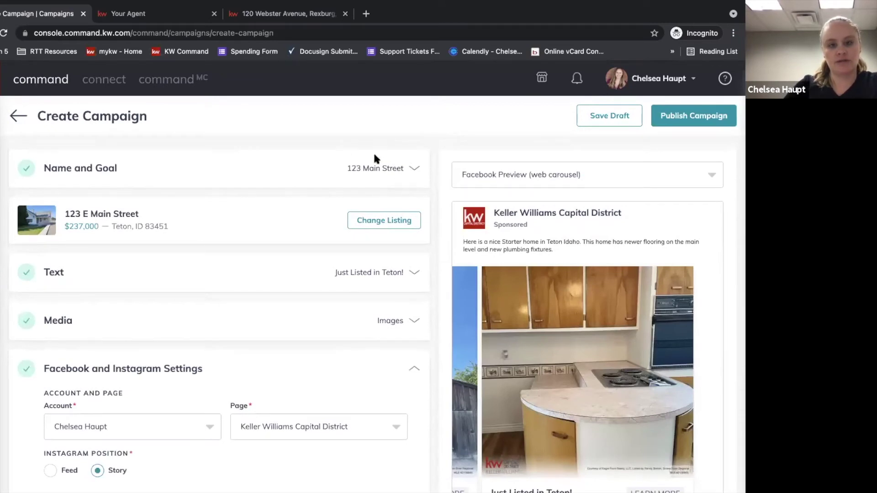
click(375, 170)
text(- Manhatte)
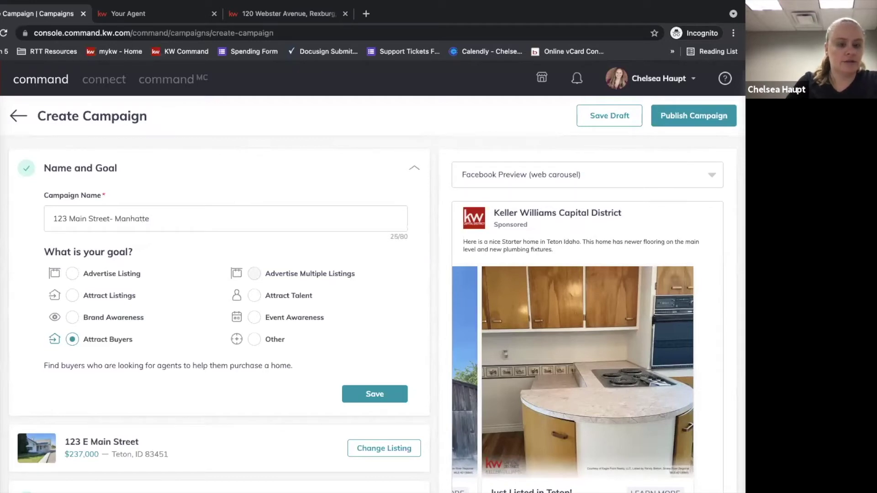
key(BackSpace)
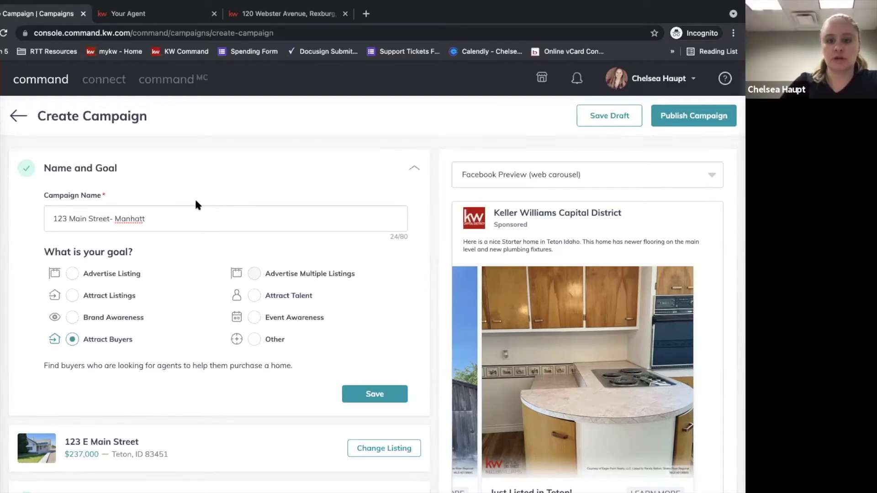
Reopen the Facebook and Instagram Settings and enable Target my database for the audience.
scroll(201, 235, down, 7)
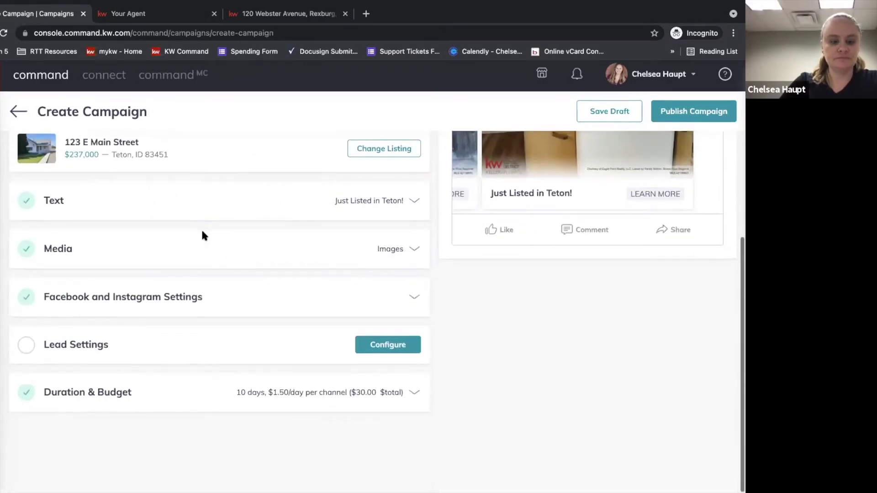
click(235, 308)
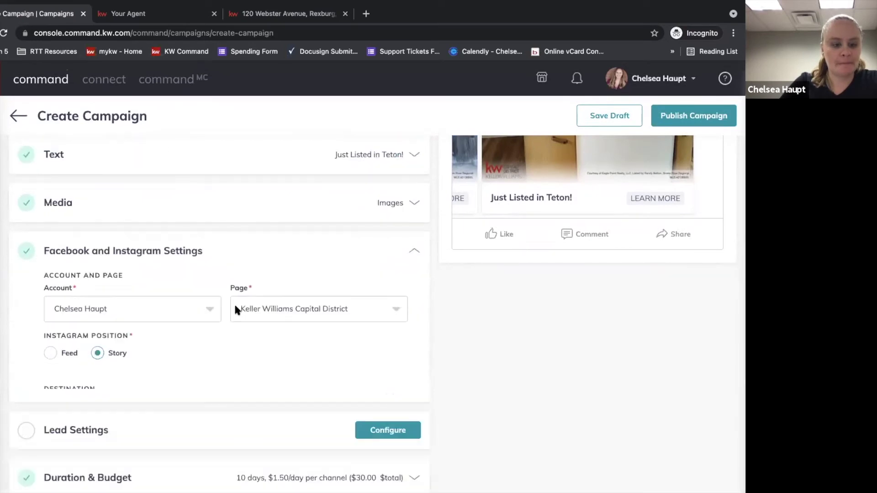
scroll(188, 369, down, 8)
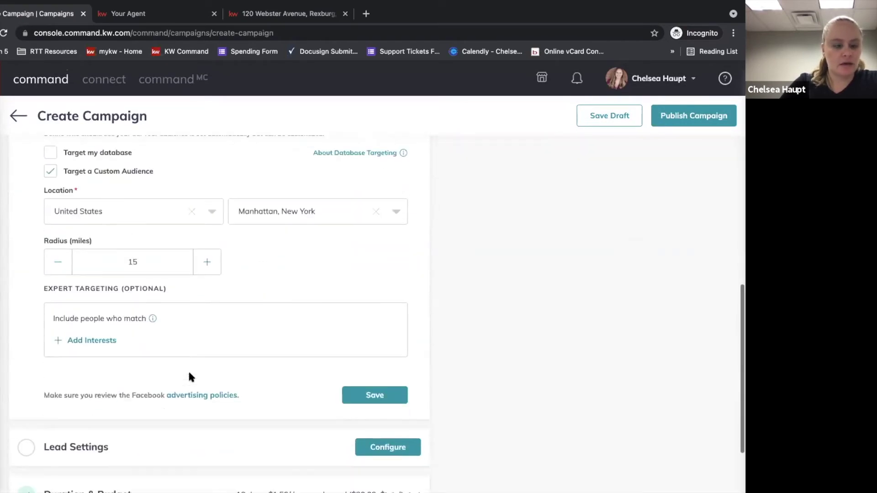
scroll(123, 228, up, 2)
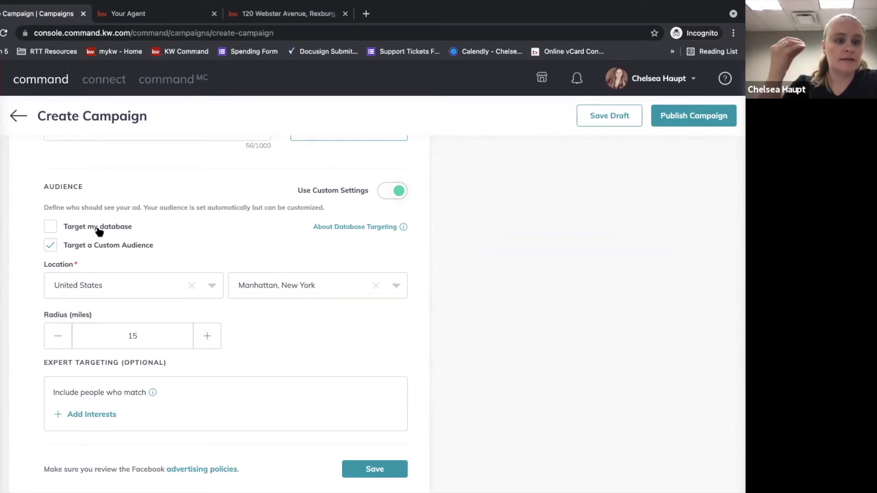
click(51, 226)
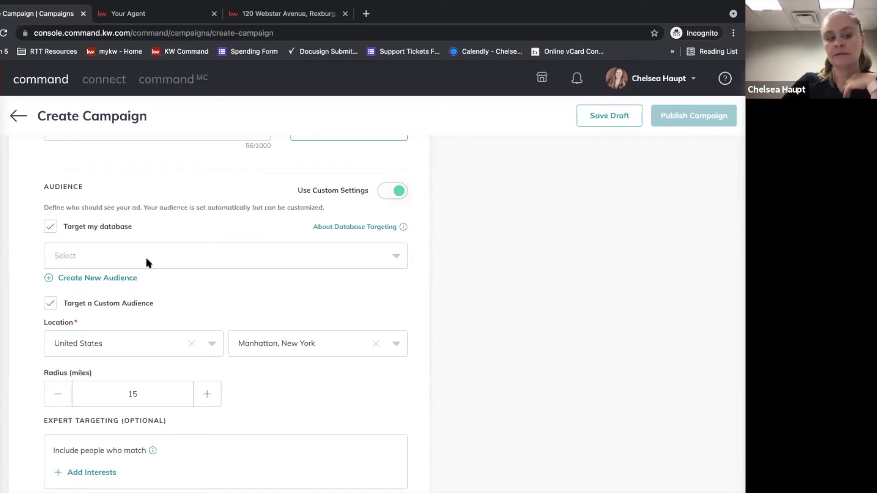
Start a new database audience named COI, targeted by tags and including the COI tag.
click(118, 278)
click(230, 238)
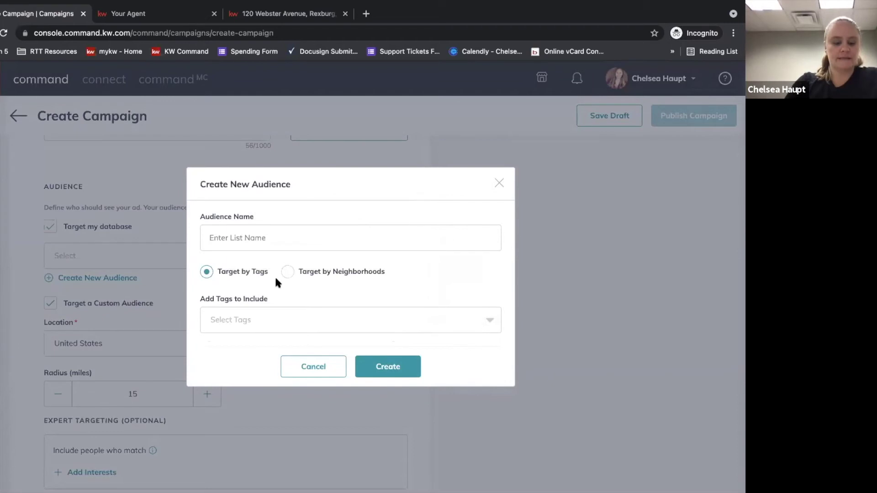
text(COI)
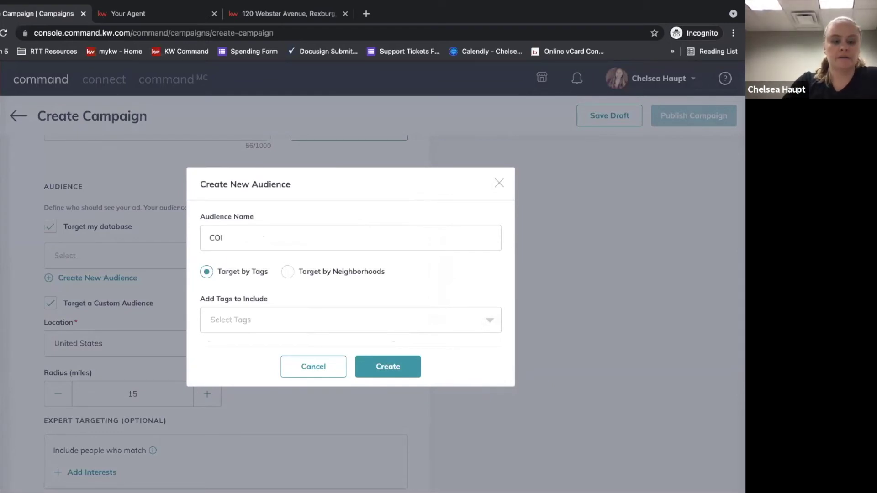
click(226, 310)
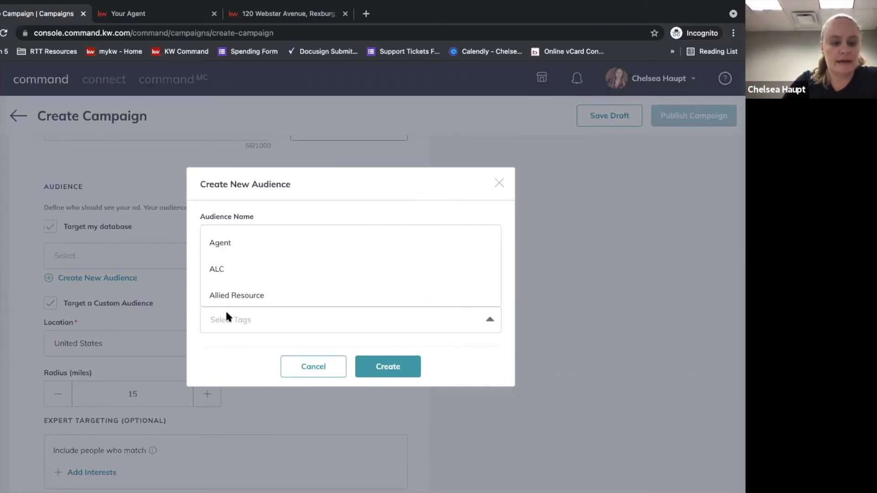
text(COI)
click(212, 294)
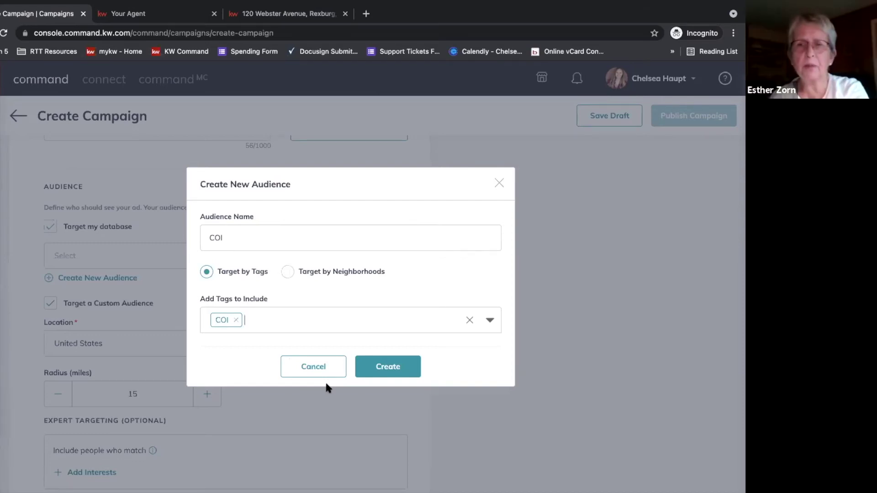
Try targeting the new audience by neighborhoods, clear its name, and close the form without creating the audience.
click(288, 271)
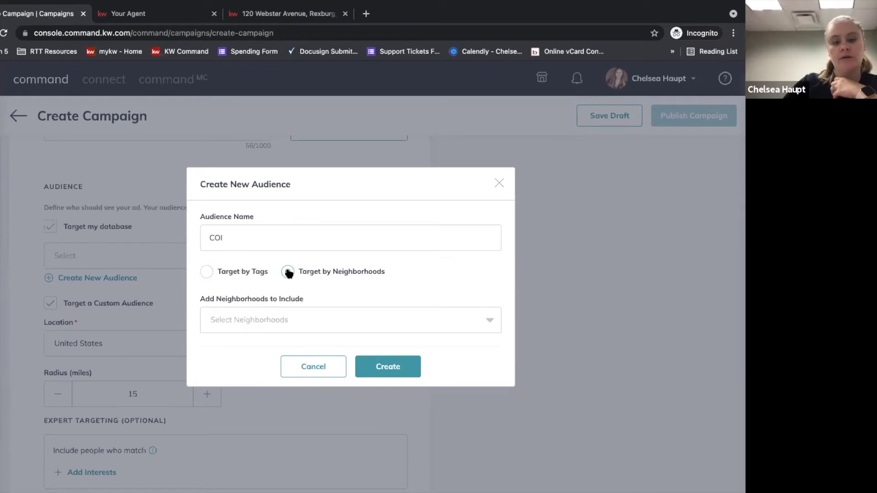
click(264, 318)
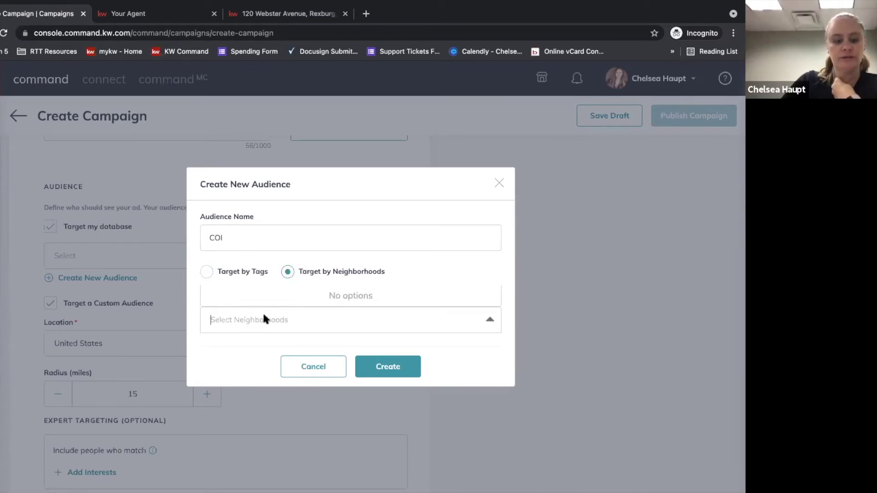
double_click(234, 229)
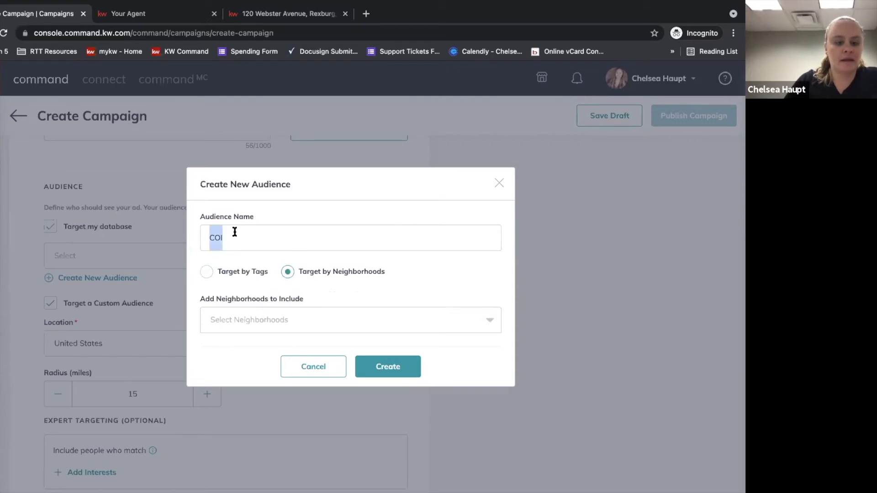
key(BackSpace)
text(AGENT)
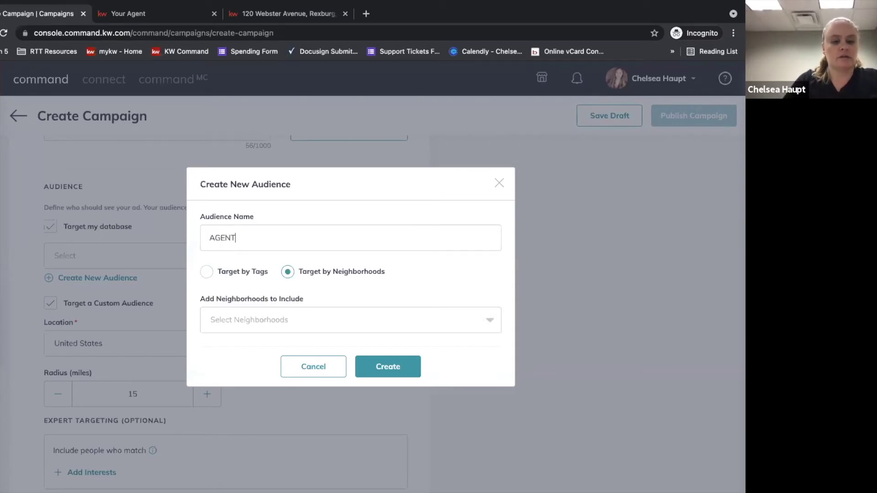
key(BackSpace)
key(BackSpace)
key(BackSpace)
key(BackSpace)
key(BackSpace)
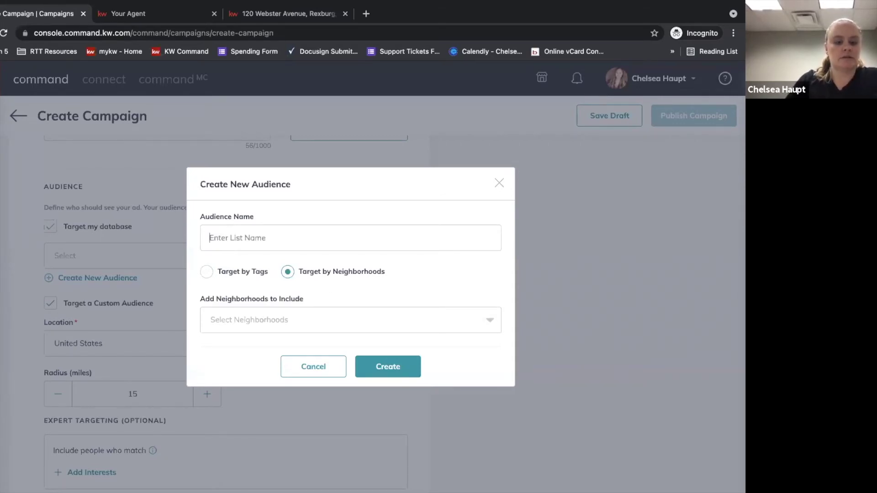
click(245, 316)
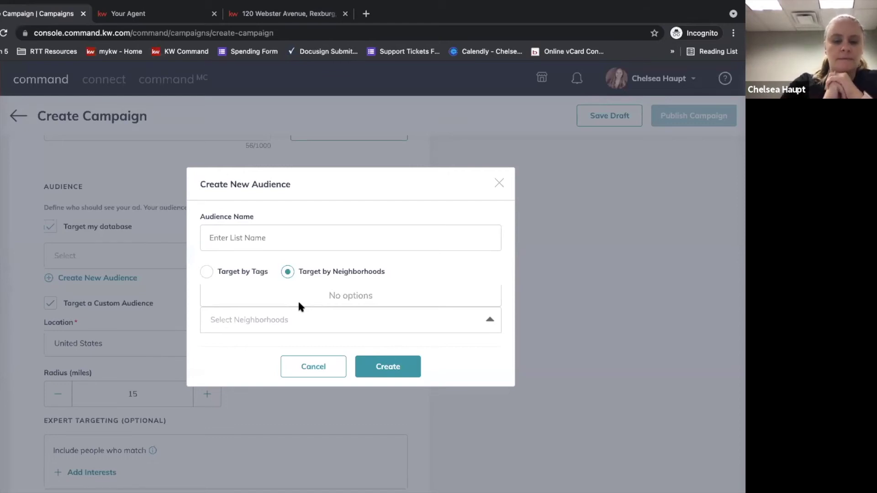
click(498, 184)
scroll(151, 330, down, 2)
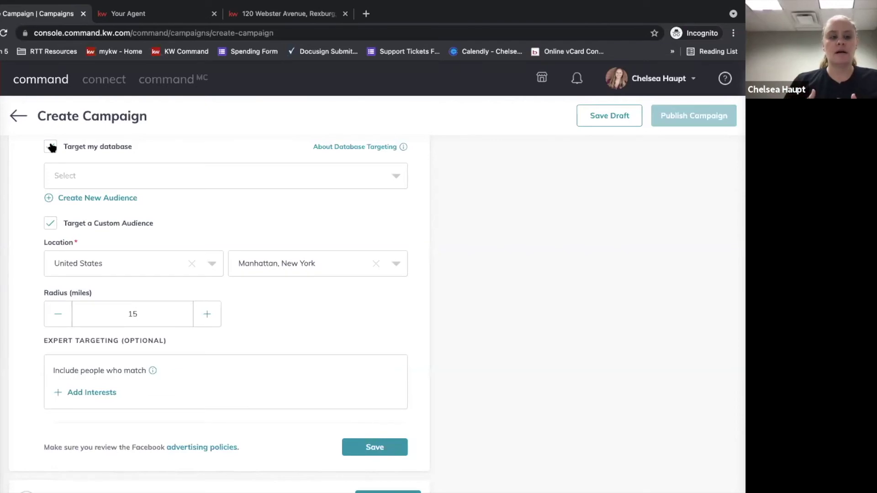
scroll(173, 292, down, 3)
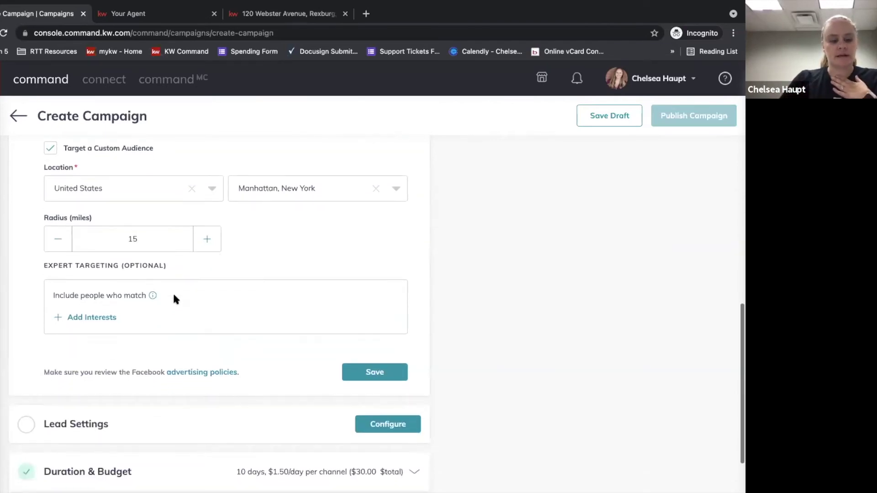
Open the interests list for expert targeting, search for ZILLOW, and select the Zillow interest.
scroll(174, 296, up, 4)
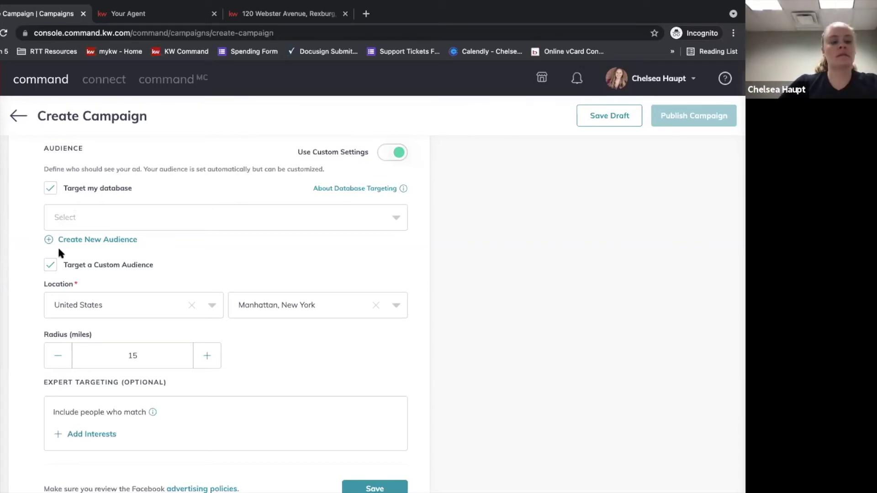
scroll(127, 391, down, 2)
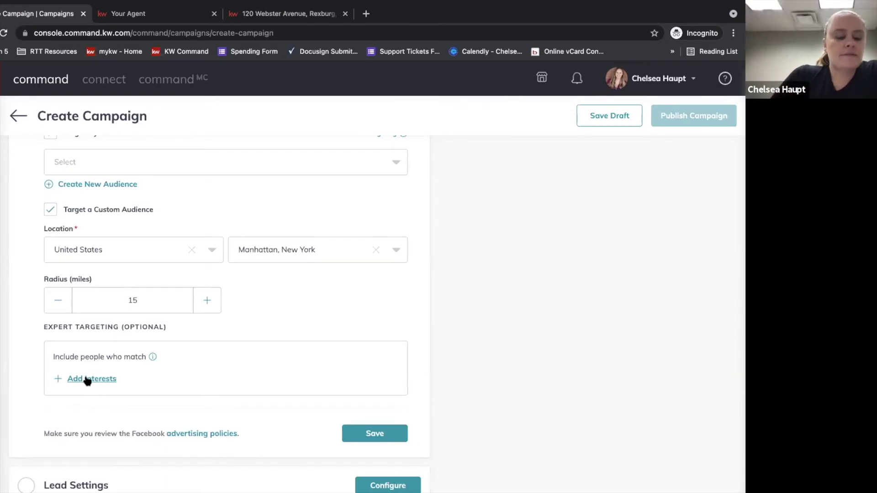
click(85, 379)
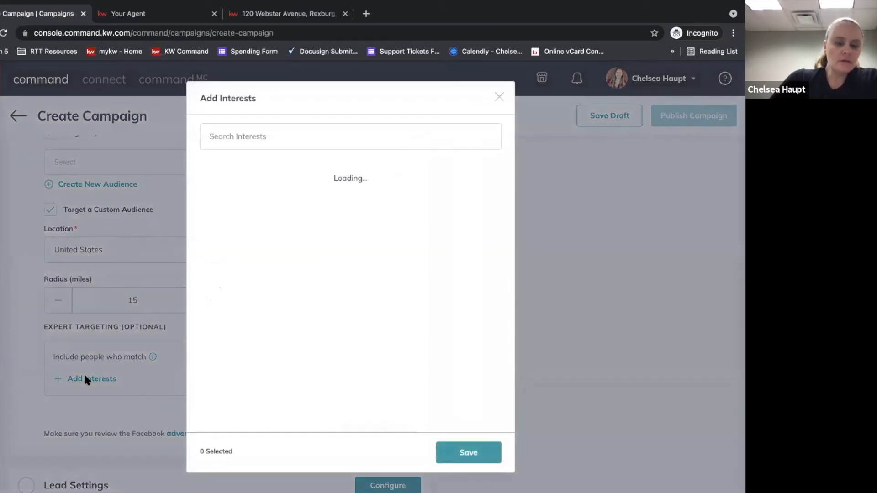
mouse_move(286, 260)
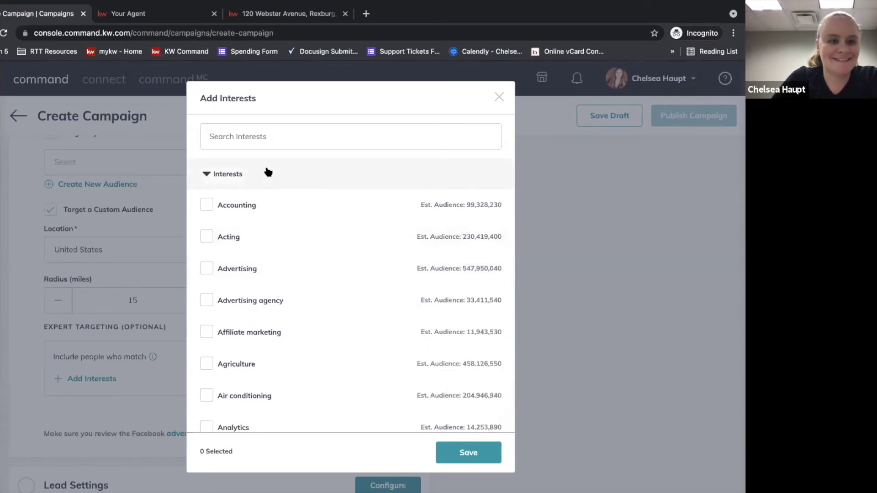
click(261, 136)
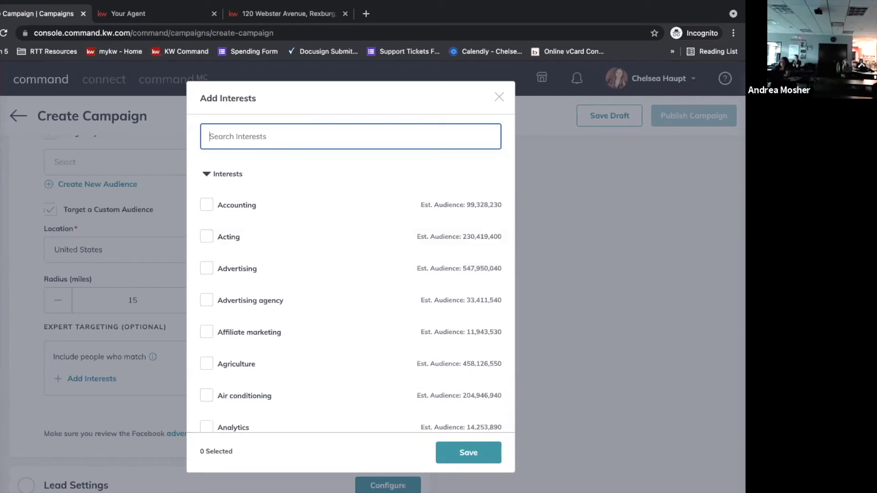
text(ZILLOW)
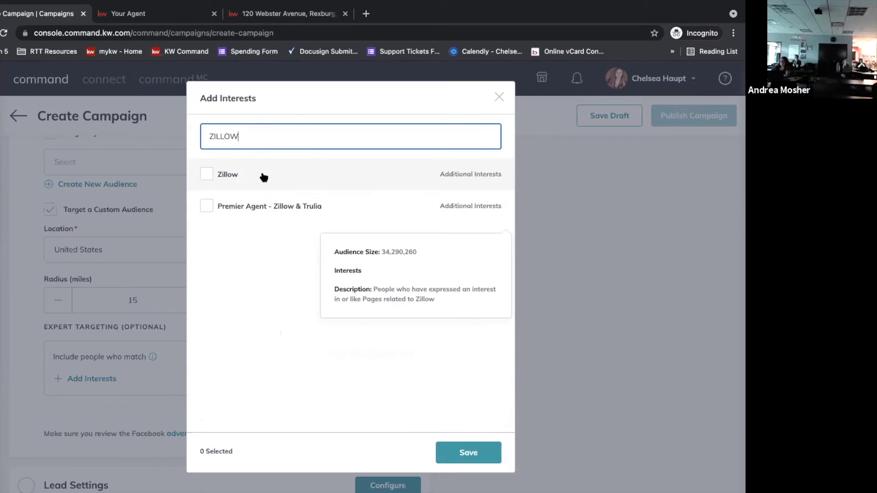
click(210, 173)
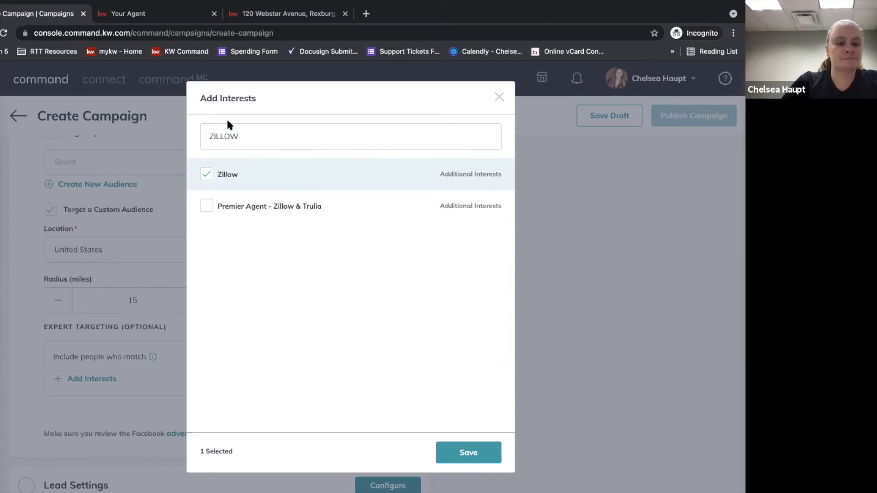
Search the interests for Real estate and select Real estate investing, Real estate development, Real estate investment trust and Creative real estate investing.
double_click(224, 132)
text(R)
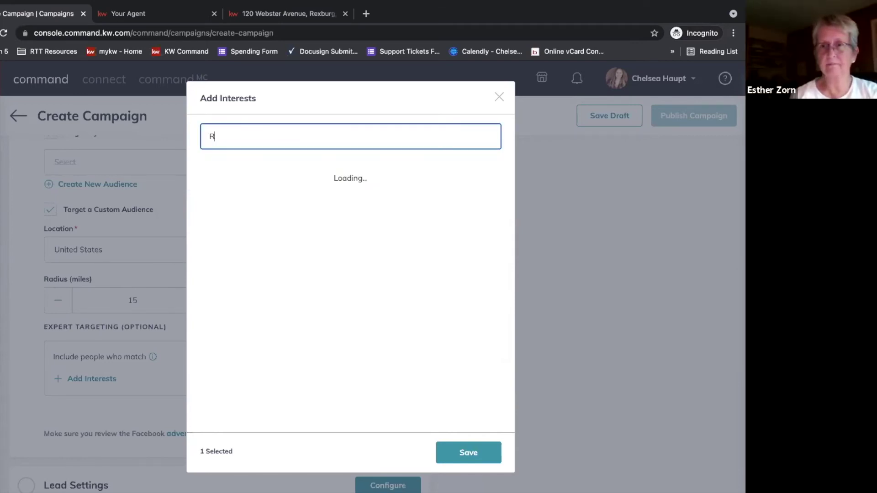
text(eal estate)
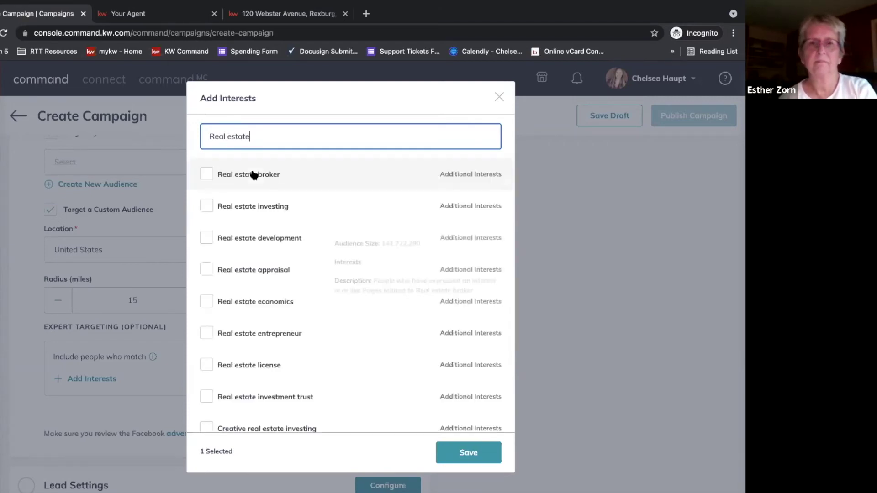
mouse_move(287, 254)
scroll(325, 247, down, 1)
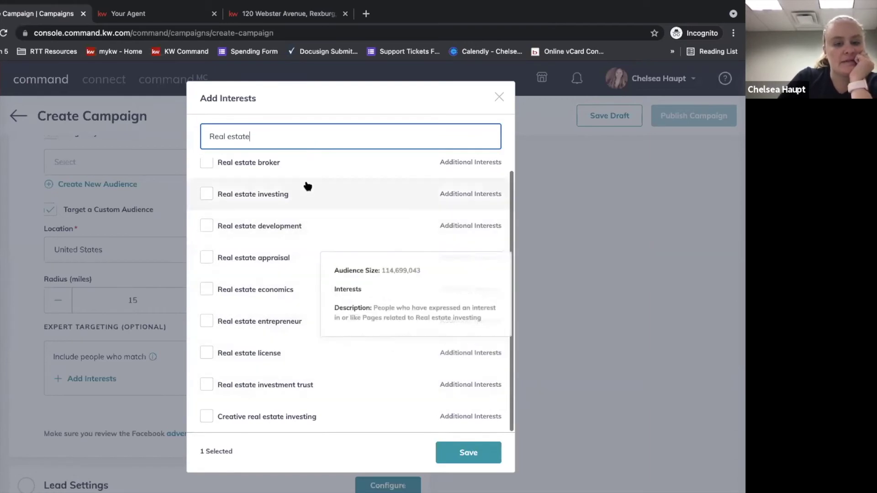
scroll(307, 192, up, 1)
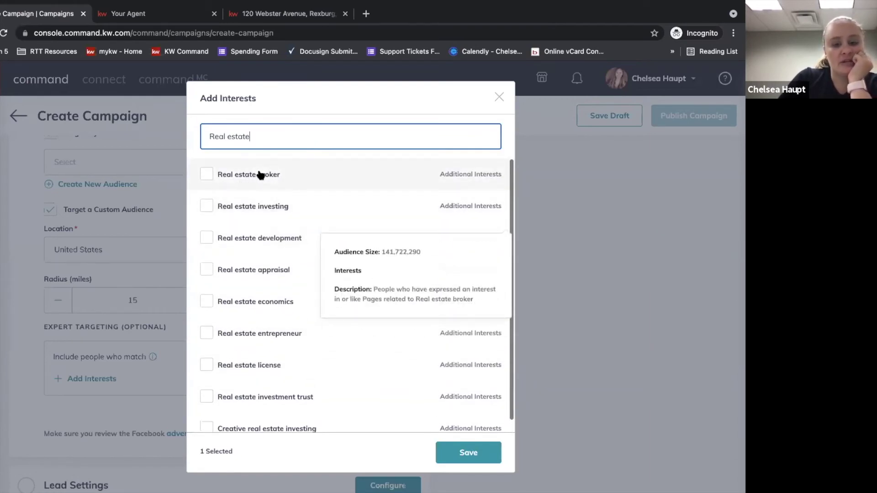
mouse_move(237, 206)
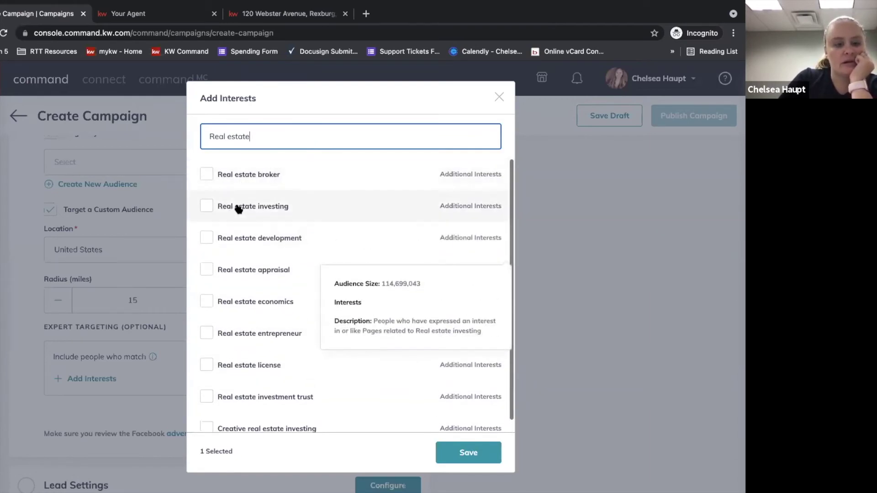
click(207, 206)
mouse_move(240, 294)
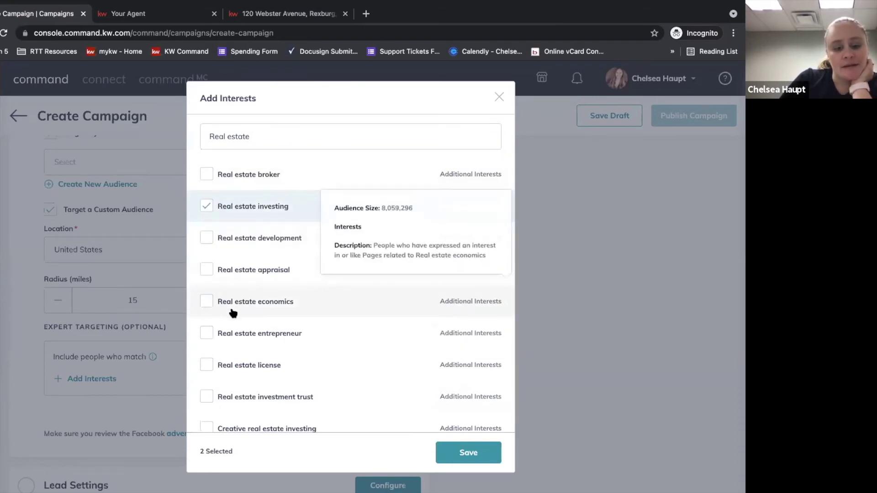
scroll(218, 309, down, 1)
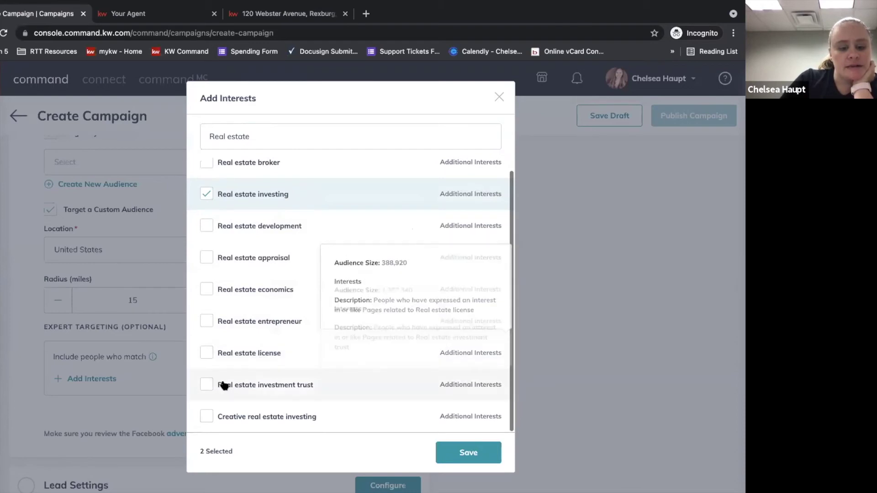
click(206, 385)
click(207, 415)
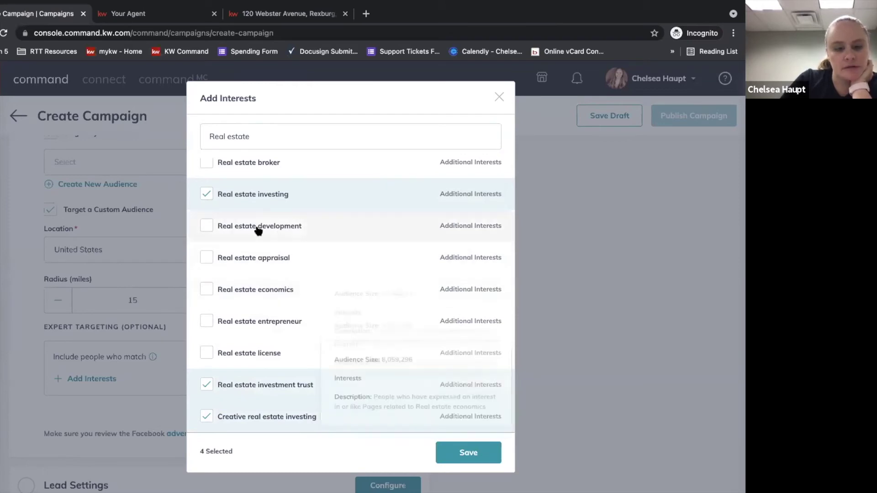
click(206, 226)
Search the interests for realtor.com and select the realtor.com interest.
click(235, 139)
key(ctrl+a)
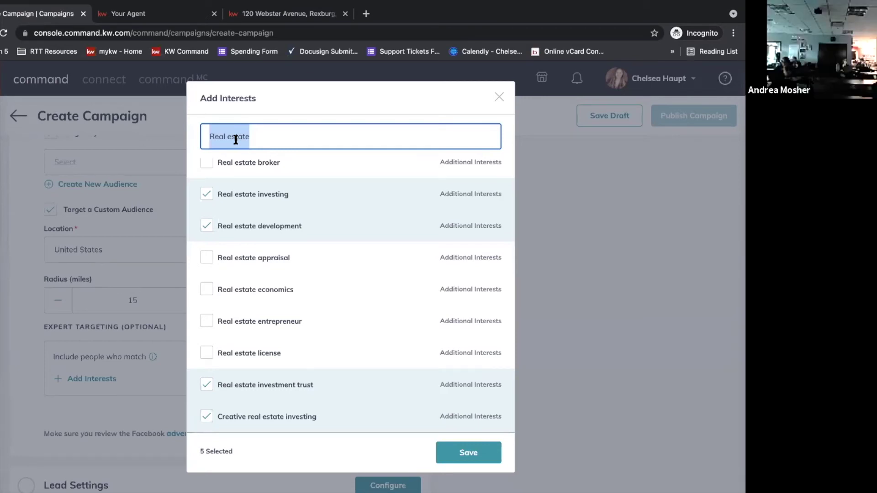
text(realst)
key(BackSpace)
key(BackSpace)
text(tor.com)
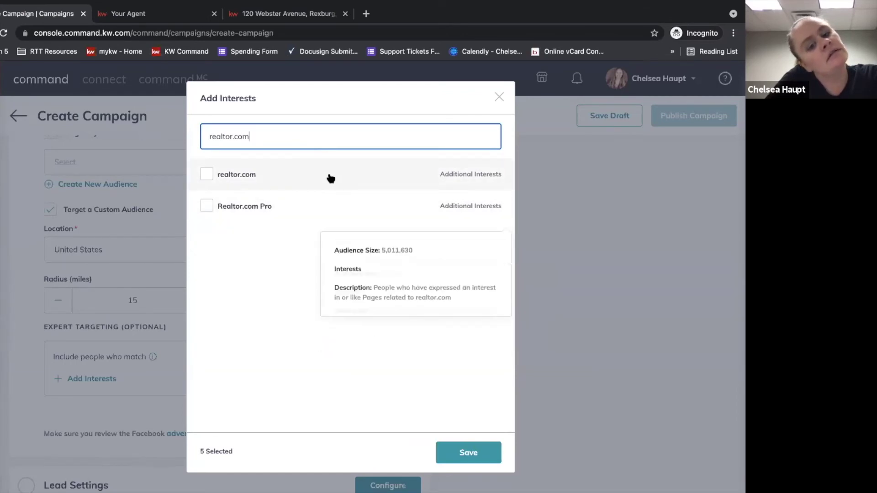
click(325, 180)
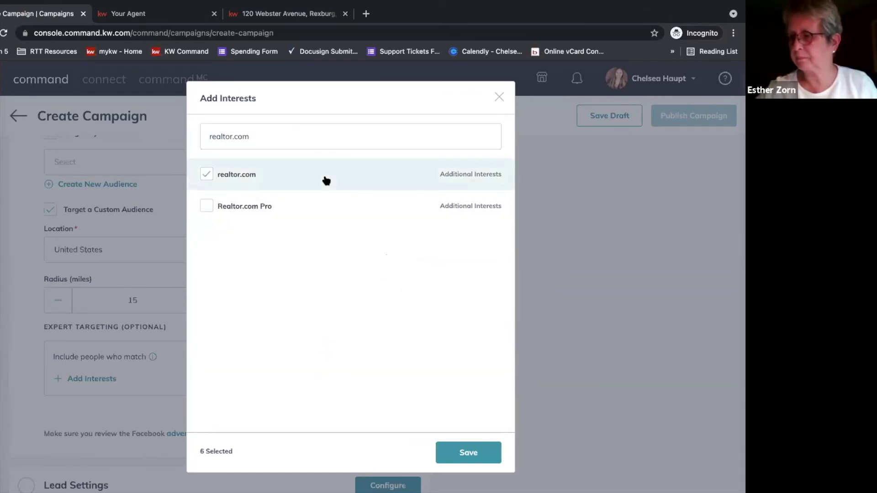
Find and select the Homes.com and Trulia interests.
triple_click(264, 135)
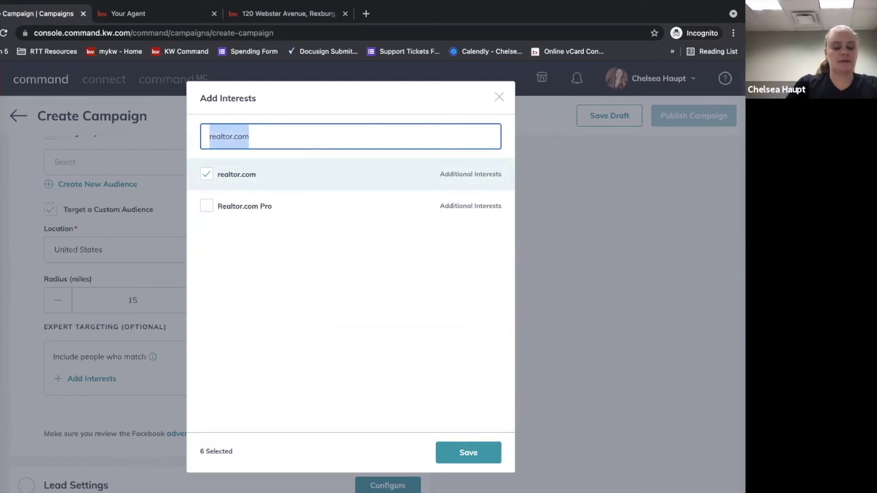
text(homes.com)
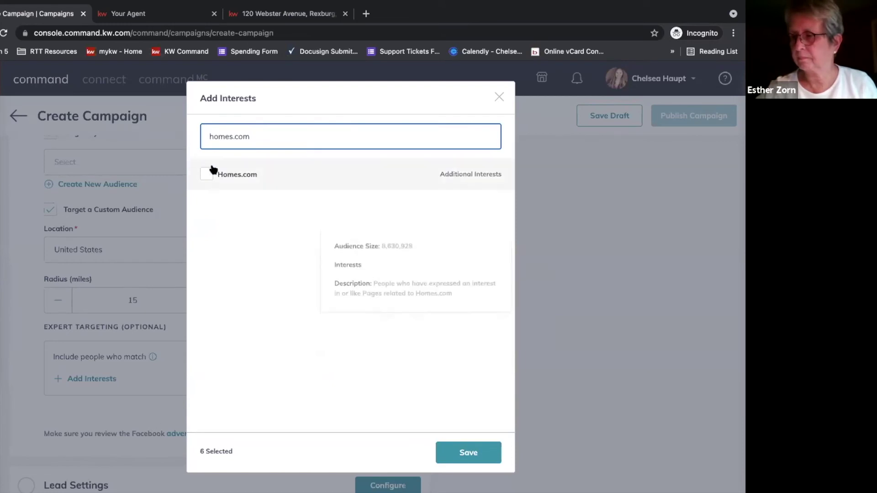
click(206, 174)
double_click(233, 136)
triple_click(233, 136)
text(trulia)
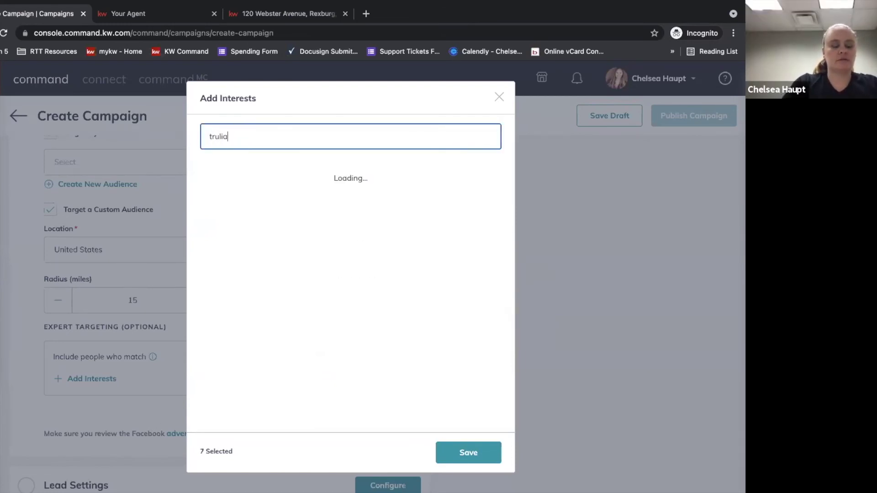
click(205, 173)
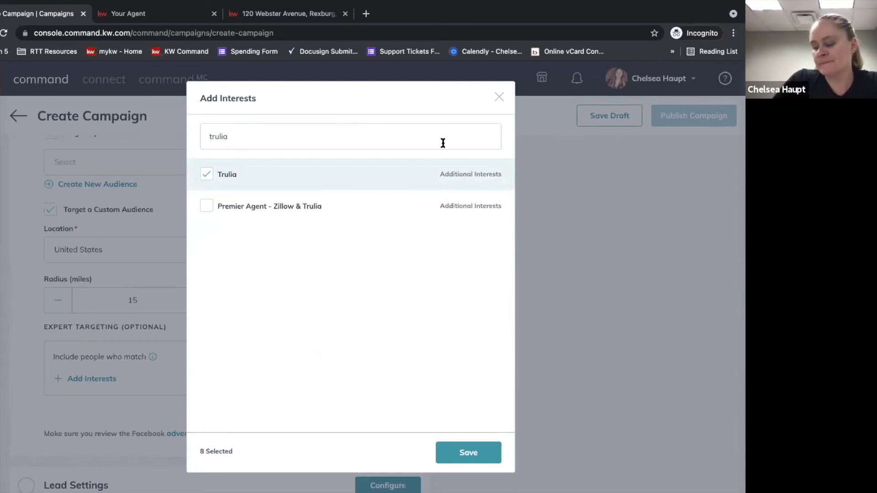
Search the interests for redfin, red fin and craigs.
double_click(386, 136)
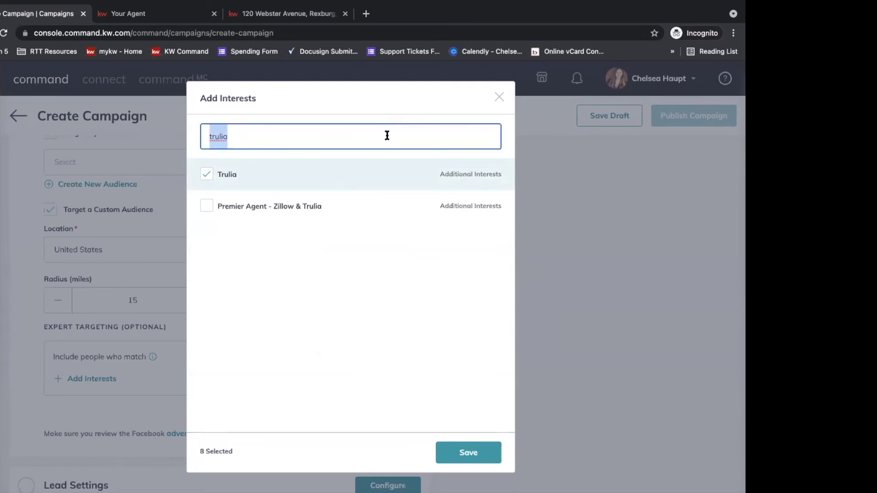
text(red)
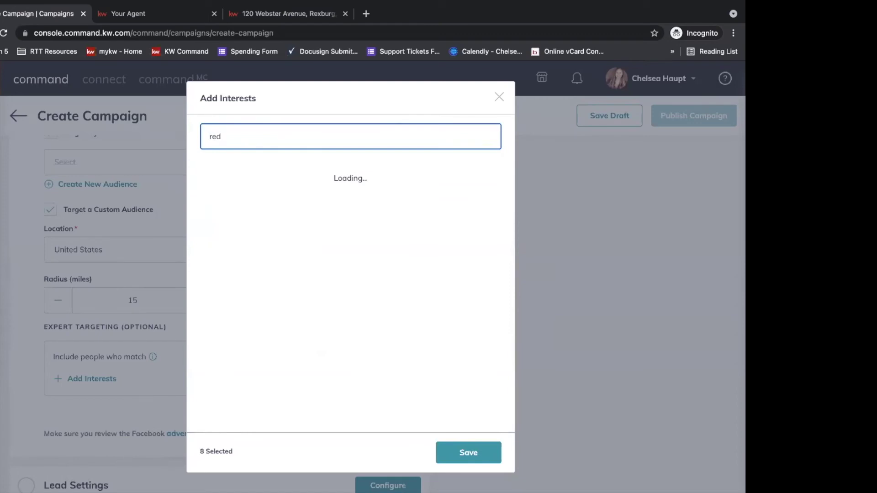
text(fin)
key(BackSpace)
key(BackSpace)
key(BackSpace)
text(fin)
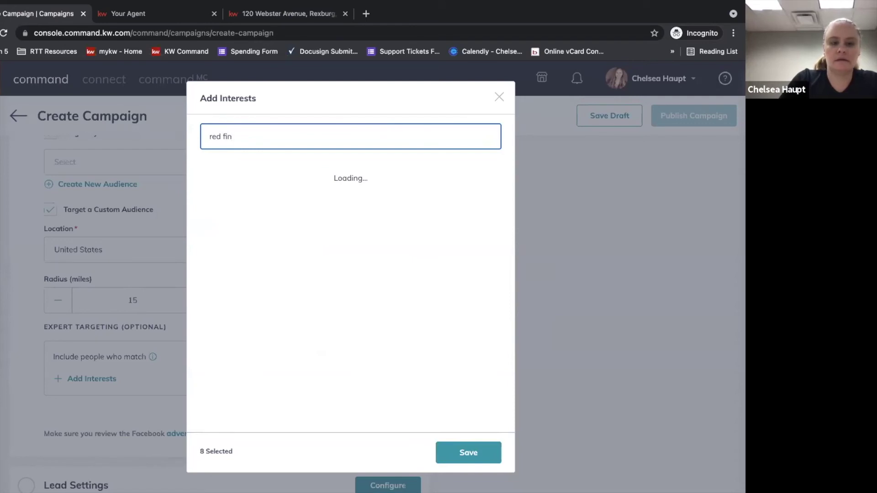
key(BackSpace)
key(BackSpace)
key(BackSpace)
key(BackSpace)
key(BackSpace)
key(BackSpace)
key(BackSpace)
text(craigs)
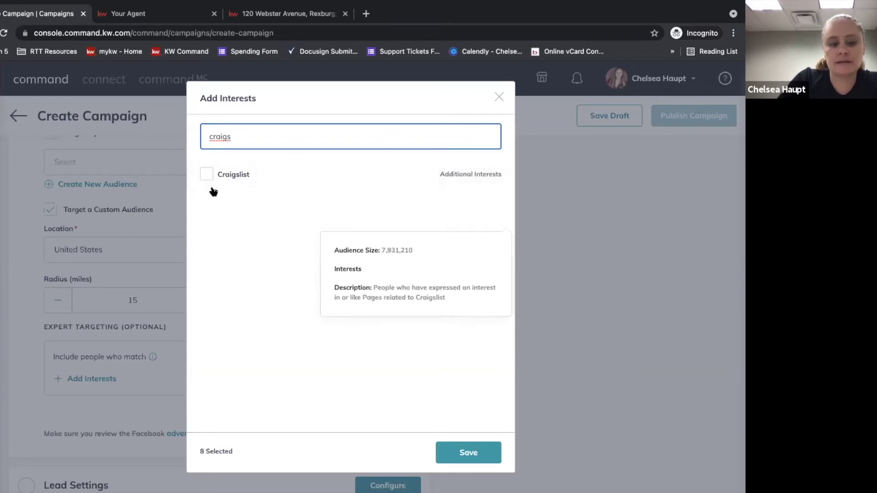
Search the interests for "for sale by" and select the first match.
double_click(245, 136)
text(fo)
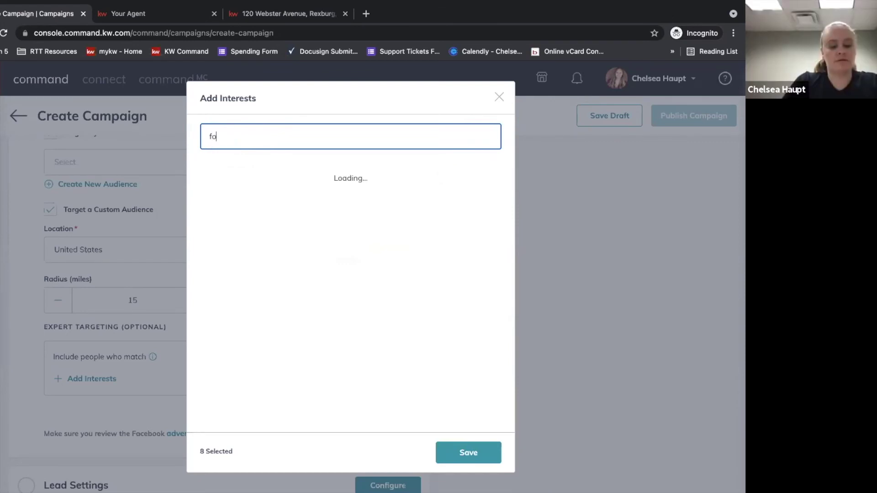
text(r sole)
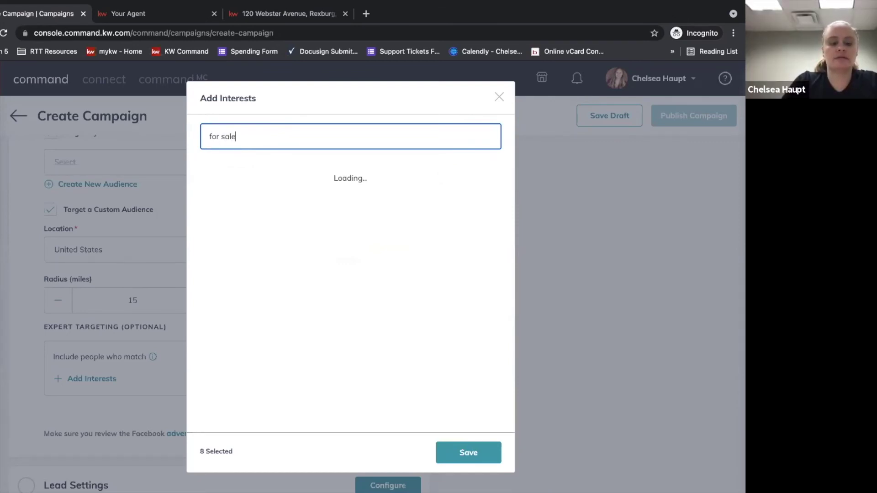
text( by)
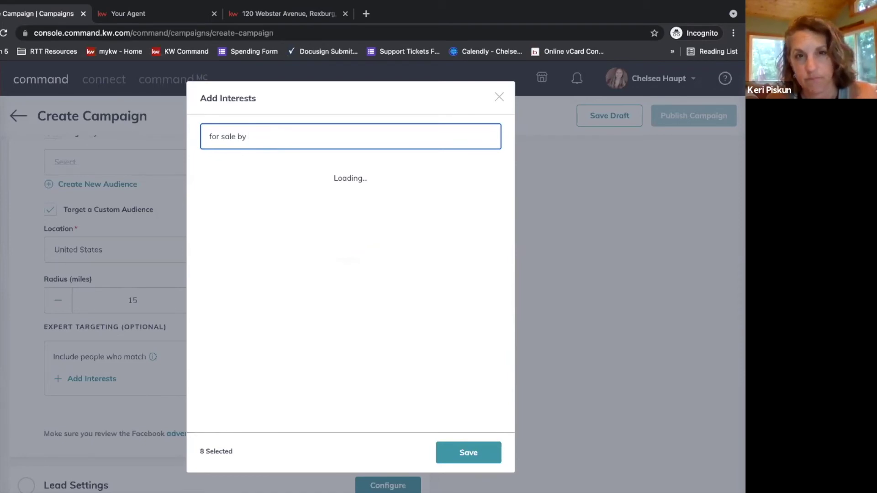
click(205, 176)
Search the interests for college and clear the search.
key(ctrl+a)
text(collet)
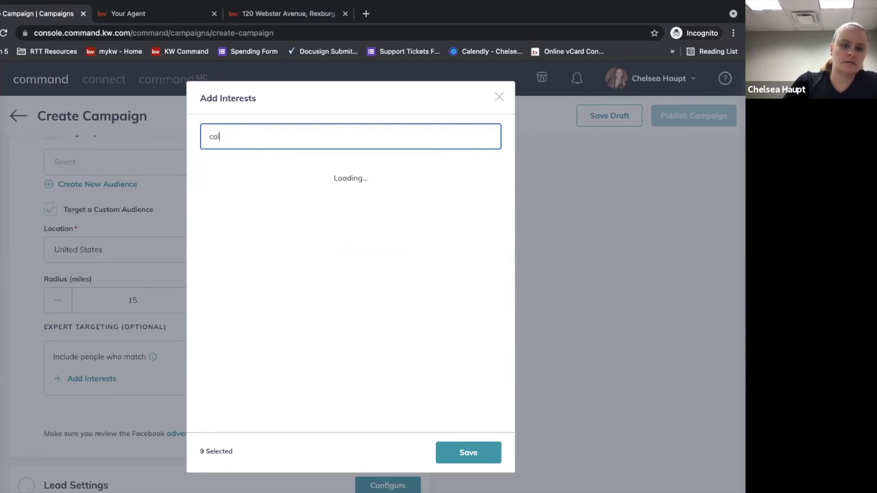
key(BackSpace)
text(ge)
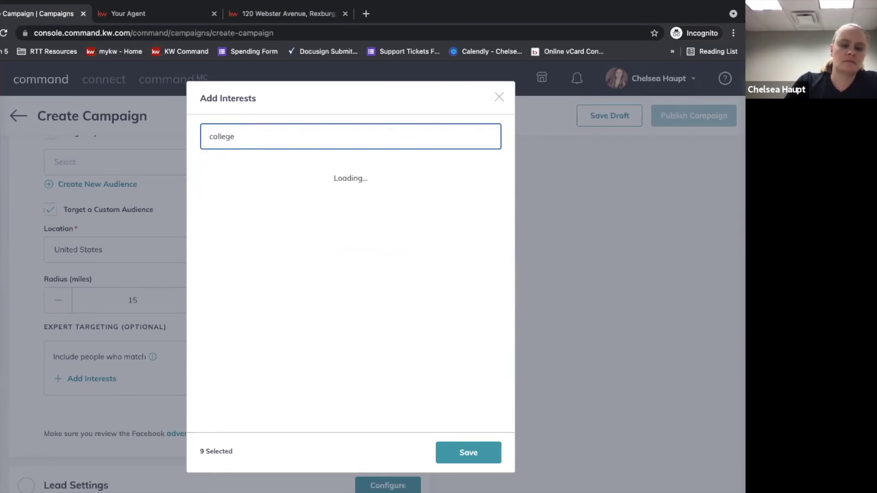
key(BackSpace)
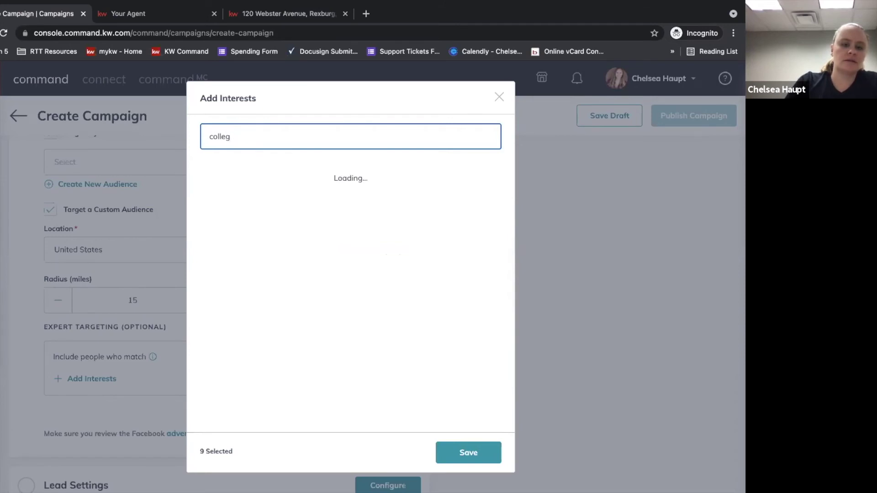
key(BackSpace)
key(BackSpace)
key(BackSpace)
key(BackSpace)
key(BackSpace)
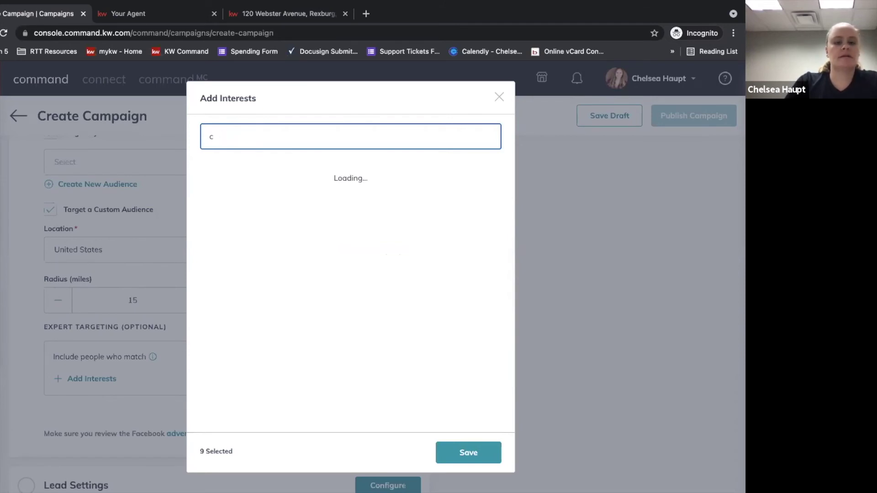
key(BackSpace)
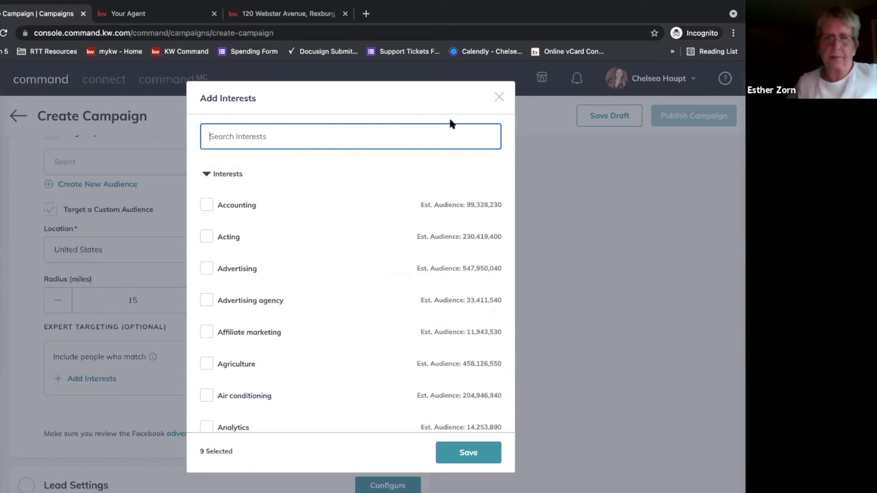
Search the interests for univ and empty the search field again.
text(univ)
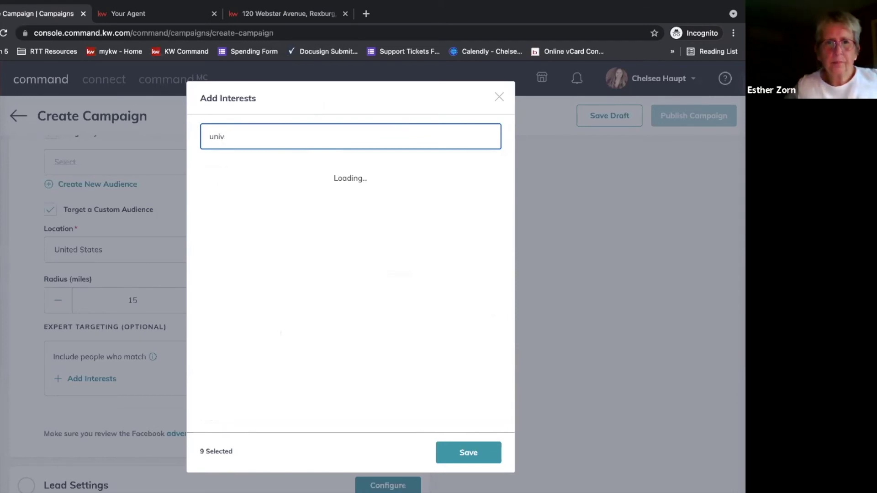
key(BackSpace)
key(BackSpace)
key(BackSpace)
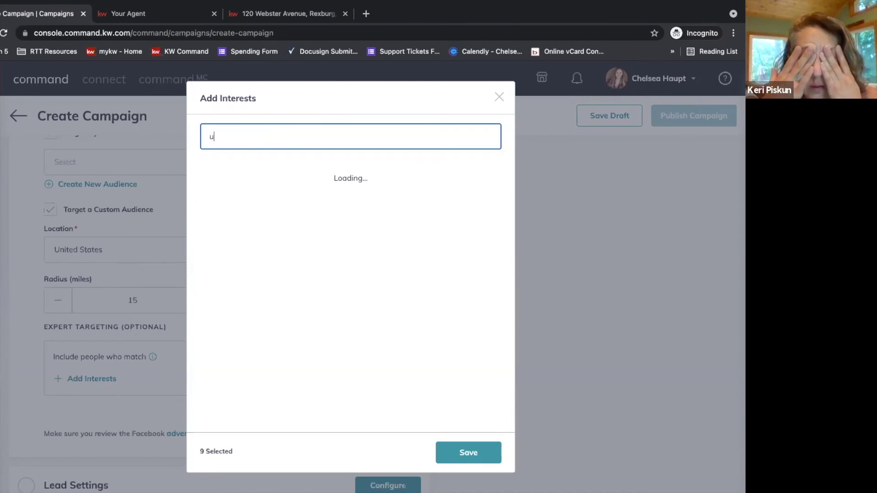
key(BackSpace)
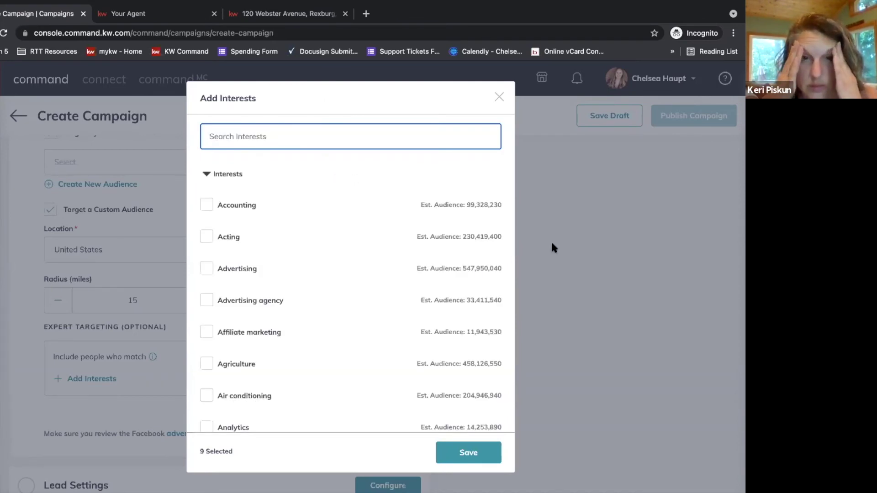
Save the selected interests to the custom audience and review the expert targeting section.
click(477, 454)
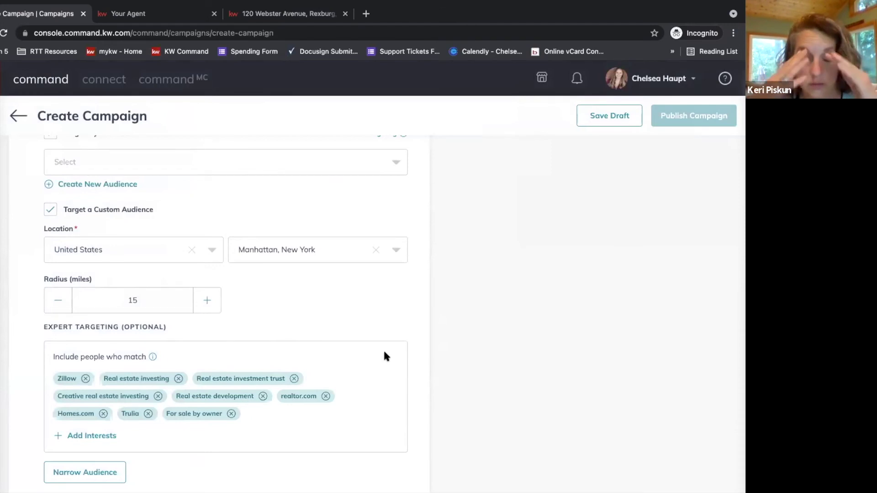
scroll(384, 353, down, 1)
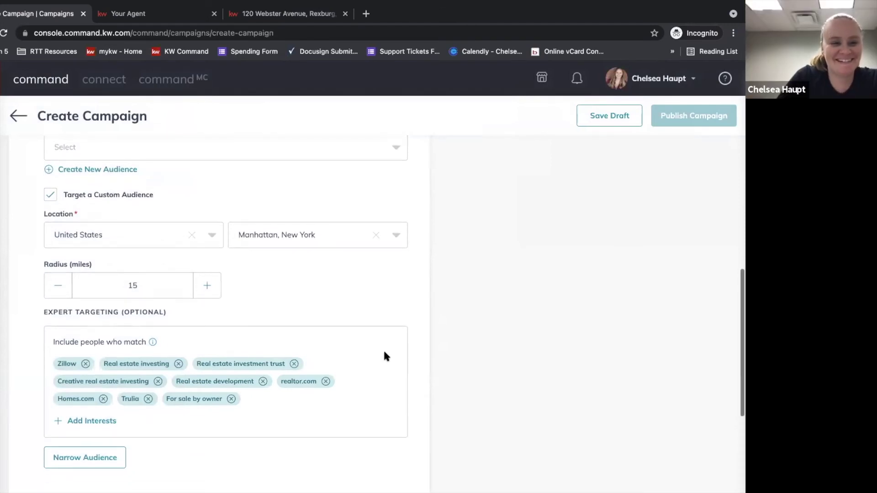
scroll(384, 352, down, 1)
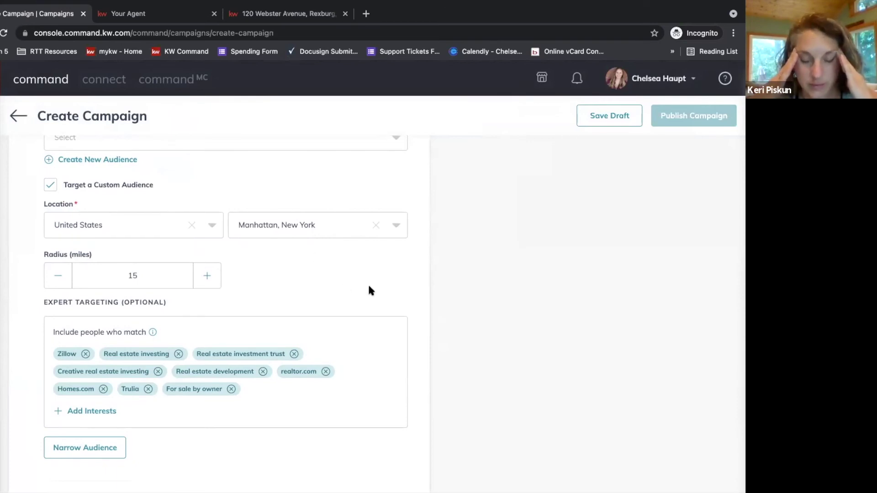
scroll(369, 287, down, 2)
scroll(369, 289, down, 2)
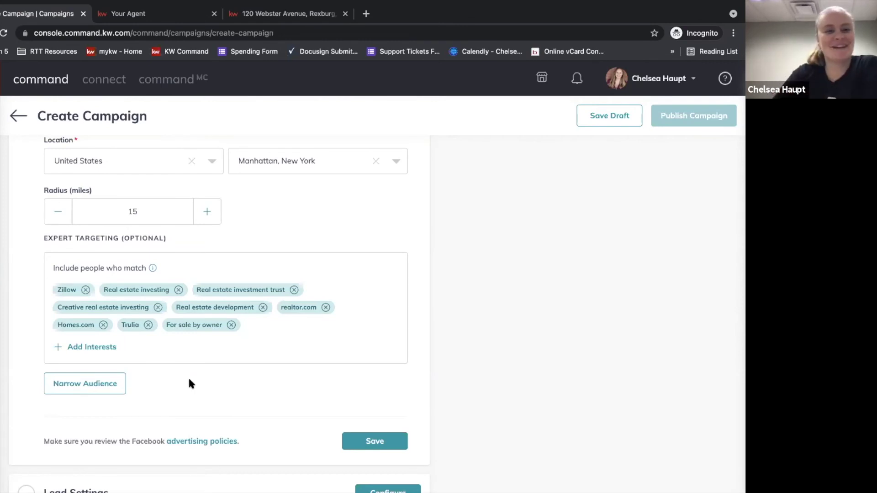
scroll(327, 379, down, 2)
scroll(326, 379, up, 2)
scroll(327, 381, up, 1)
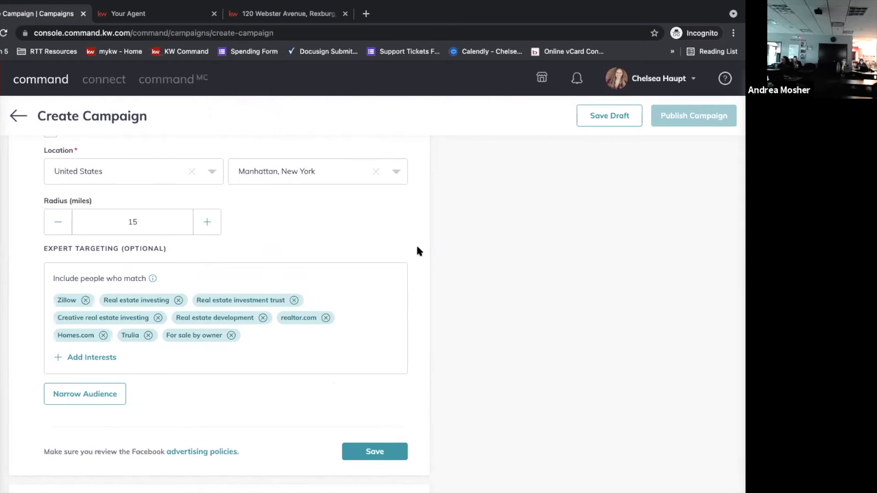
scroll(366, 343, down, 1)
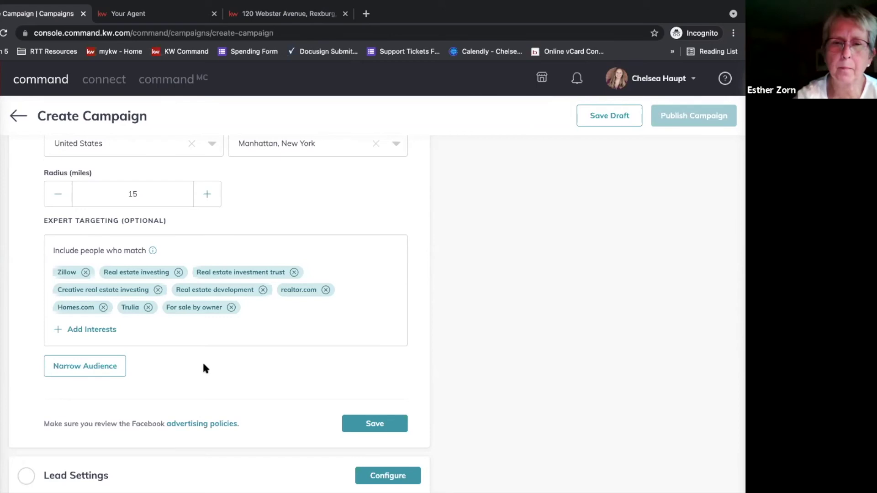
Disable targeting of the database and save the Facebook and Instagram settings.
click(371, 423)
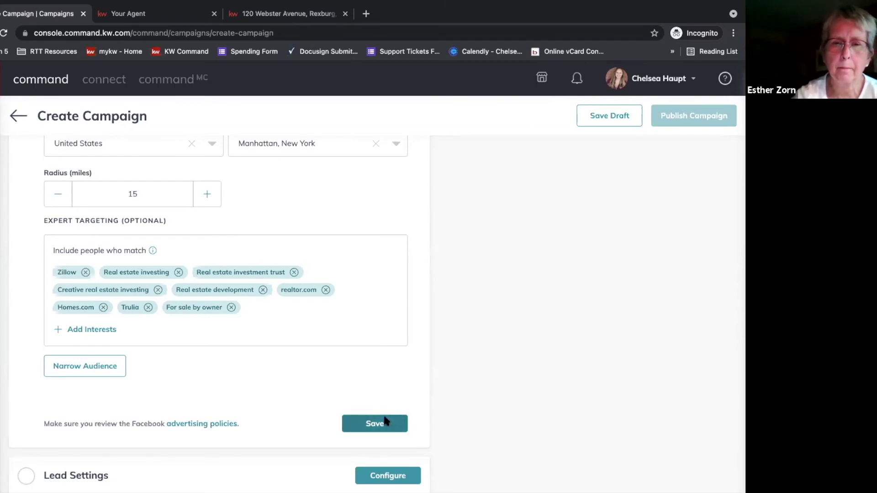
click(367, 423)
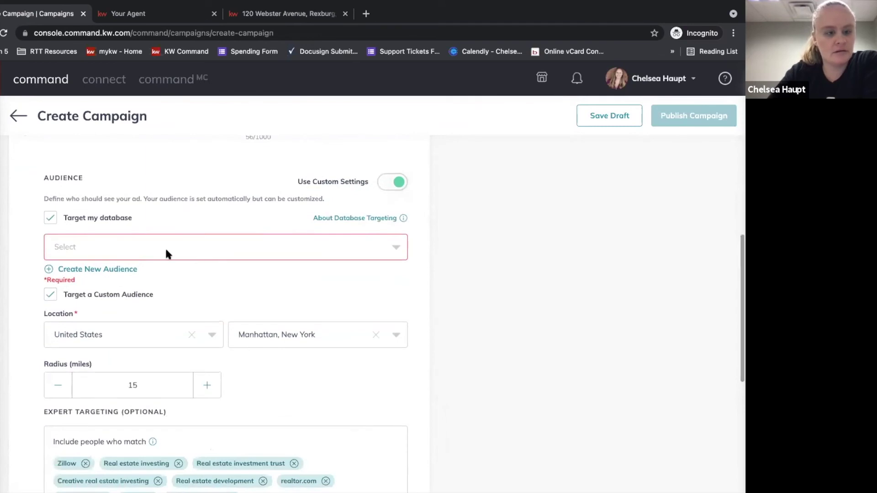
click(48, 219)
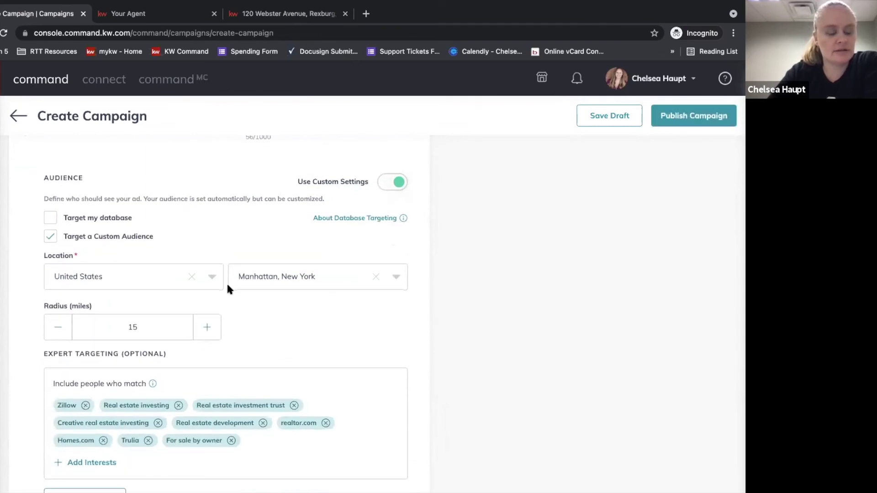
scroll(228, 288, down, 5)
click(366, 297)
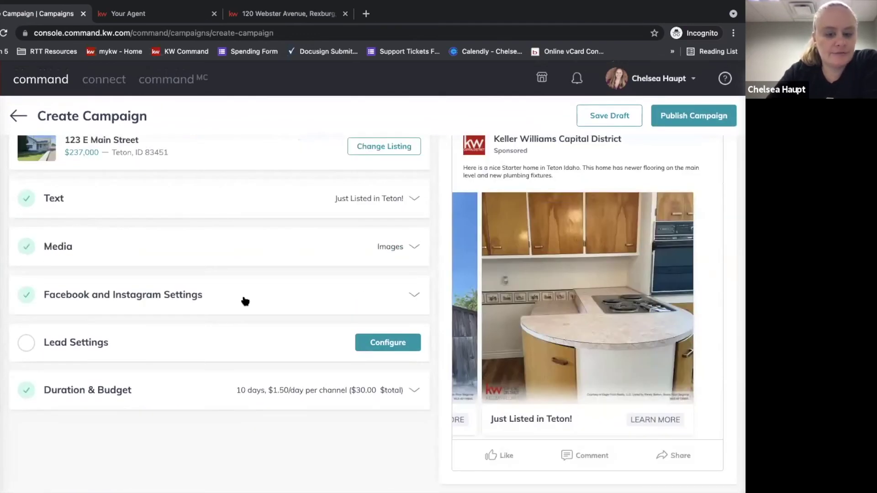
Create an orange auto-tag with the listing's street address in the lead settings and reopen the tag choices.
click(397, 343)
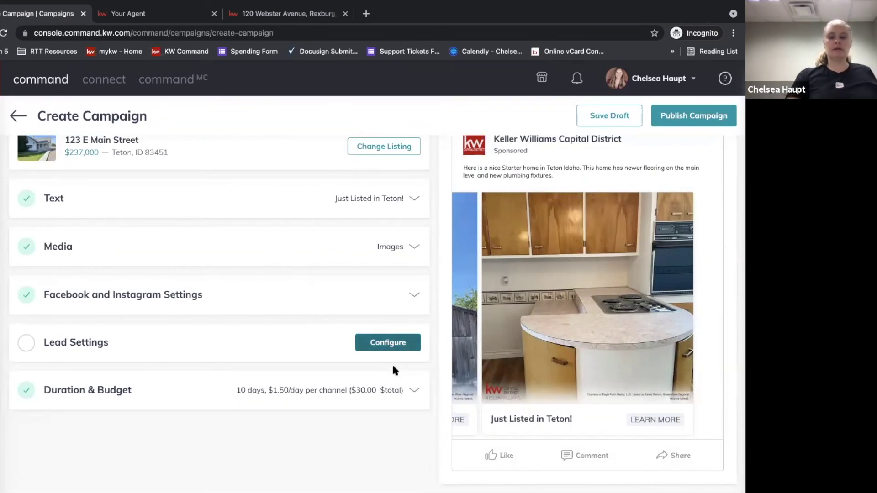
scroll(393, 365, down, 3)
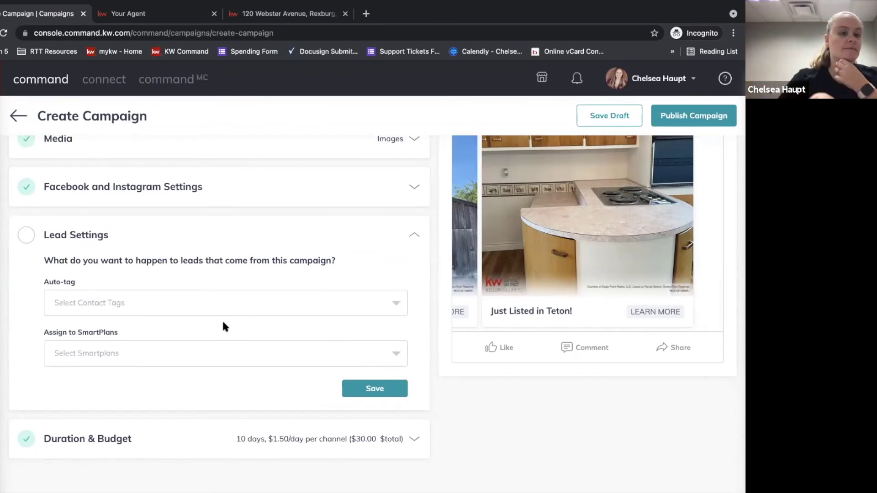
click(171, 303)
text(133)
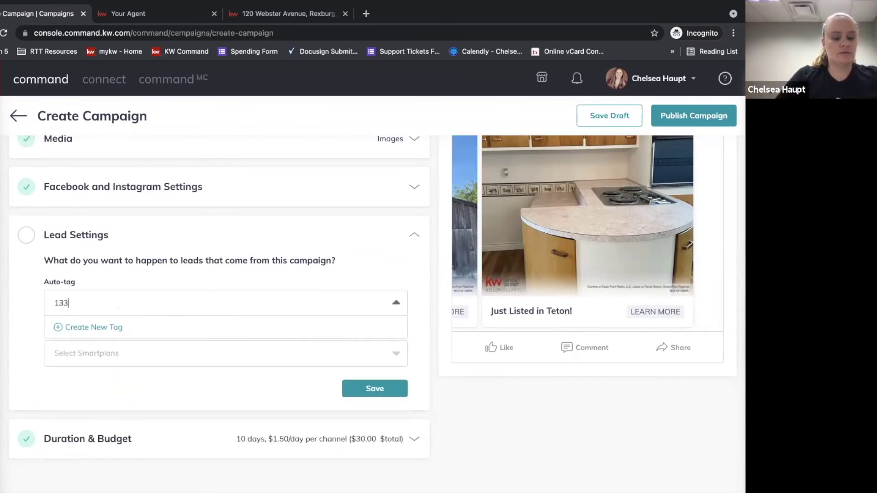
key(BackSpace)
key(BackSpace)
text(23 Main)
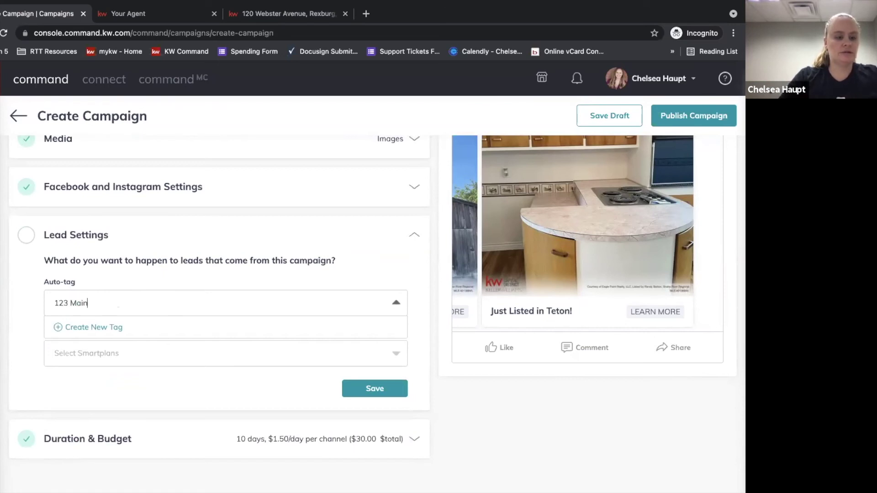
text( Street)
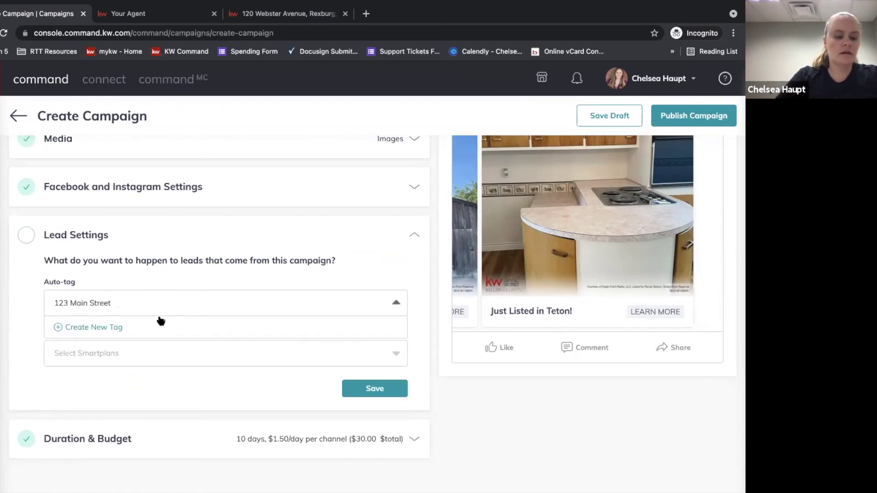
click(122, 331)
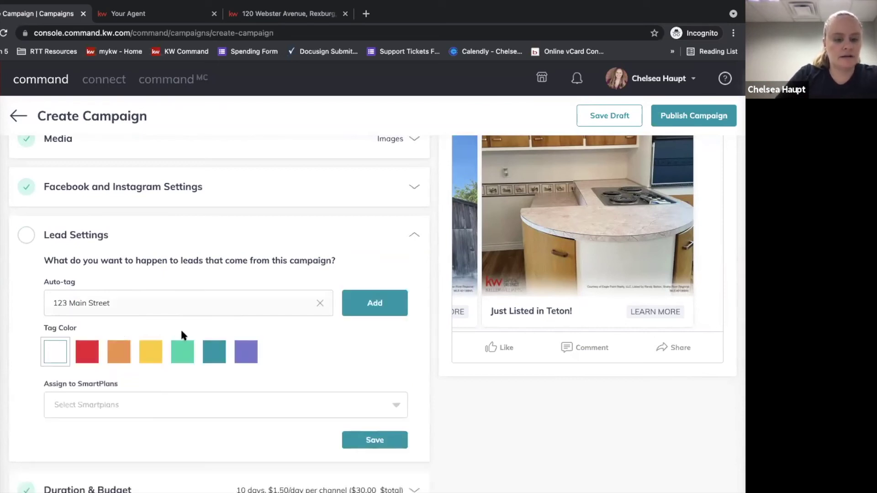
click(115, 354)
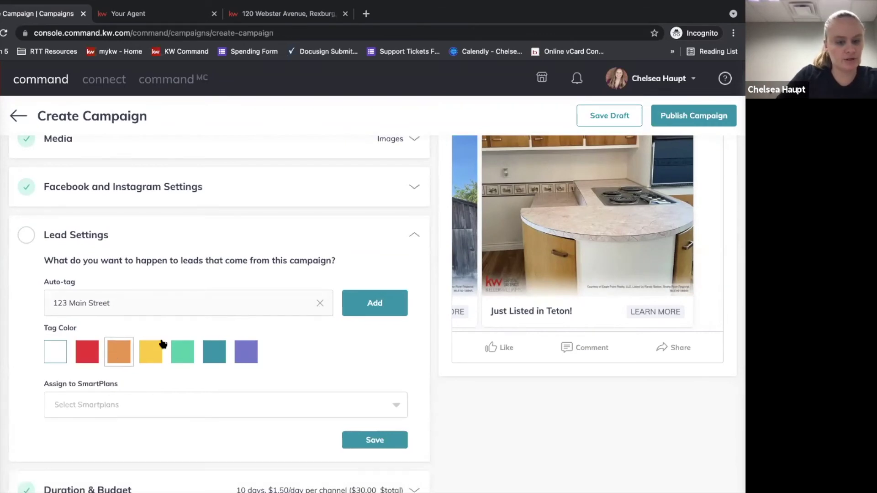
click(367, 312)
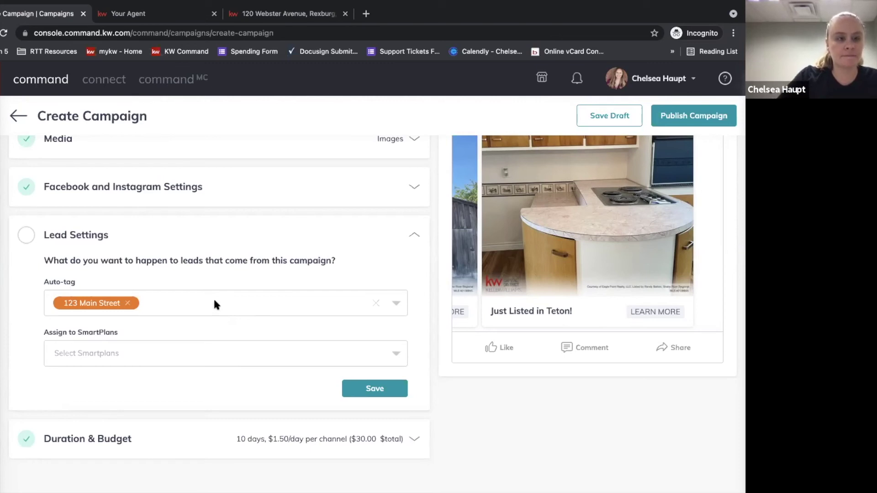
click(199, 303)
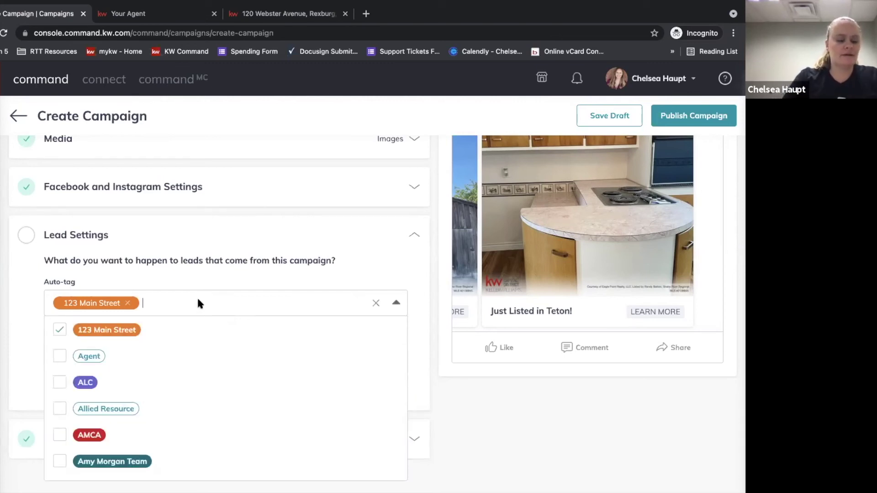
text(FB)
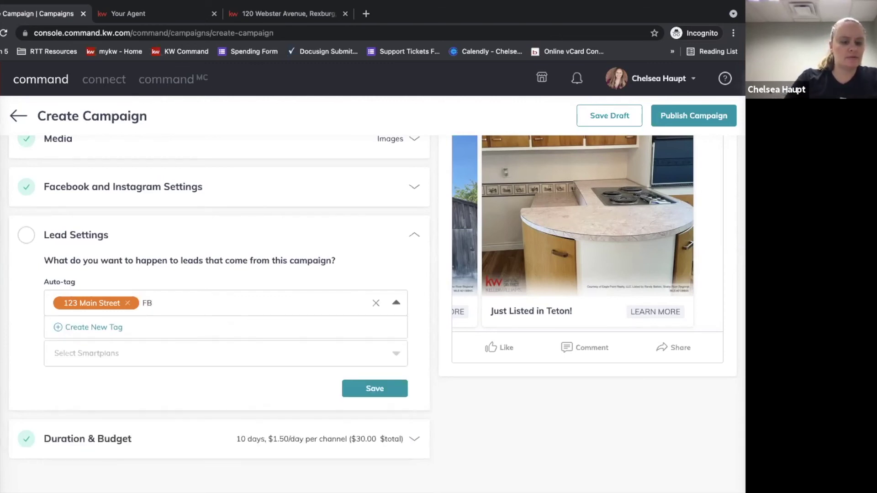
text( Lead)
key(BackSpace)
key(BackSpace)
key(BackSpace)
key(BackSpace)
key(BackSpace)
key(BackSpace)
key(BackSpace)
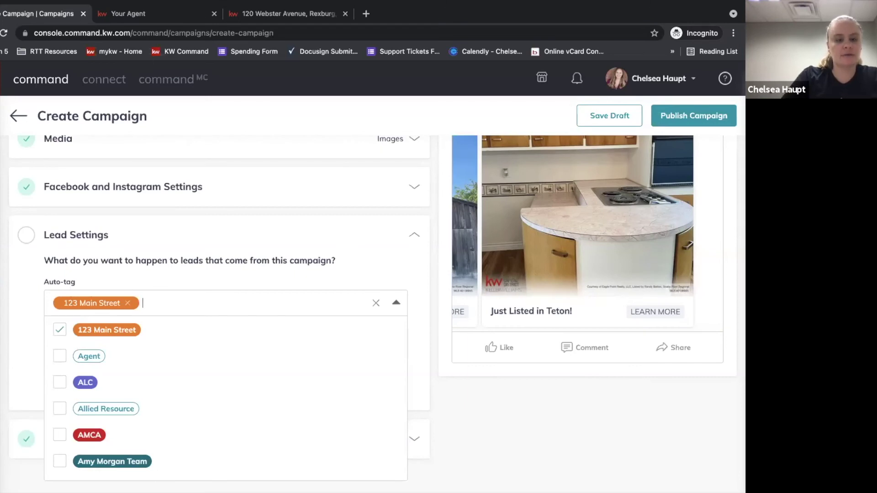
Create a red auto-tag named Campaign Lead for the campaign's leads.
text(Campaig)
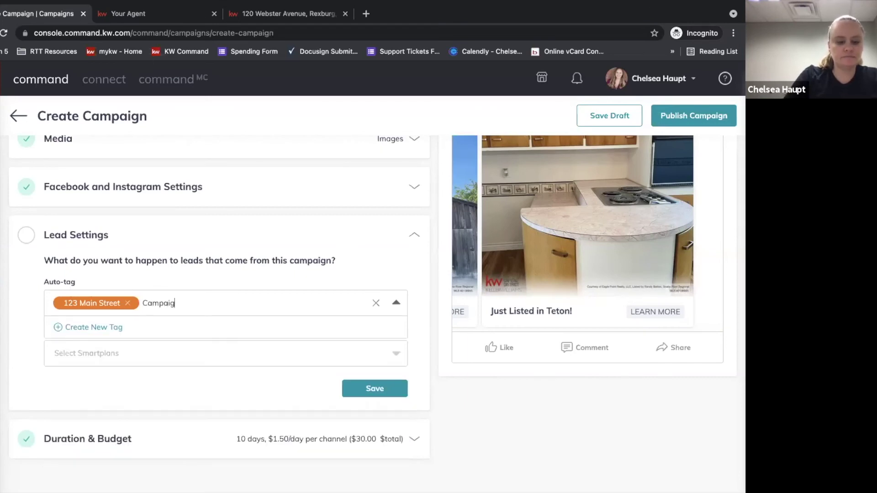
text(n Lead)
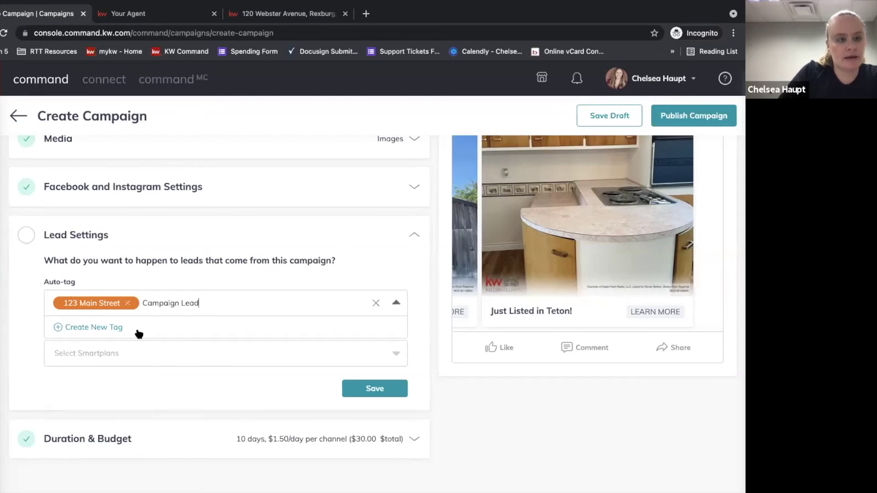
click(119, 330)
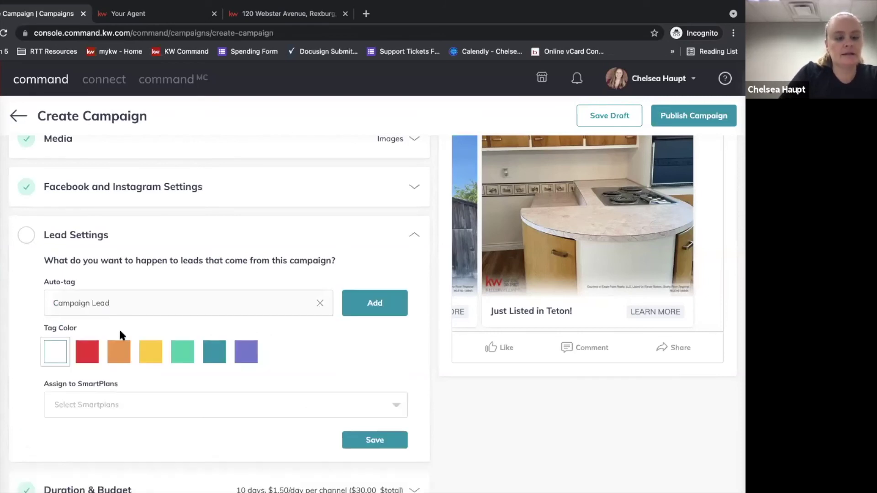
click(87, 352)
click(391, 301)
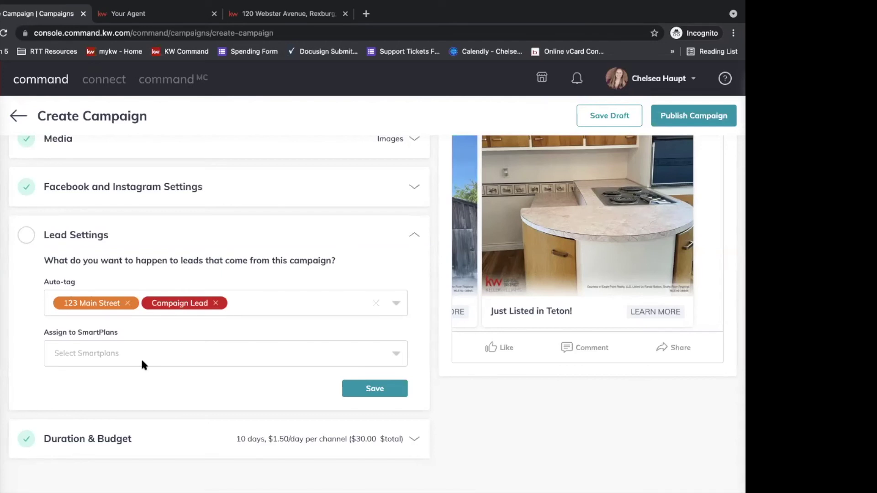
Assign the My Email & Task-heavy Facebook Follow-Up SmartPlan to the campaign's leads and save the lead settings.
click(132, 354)
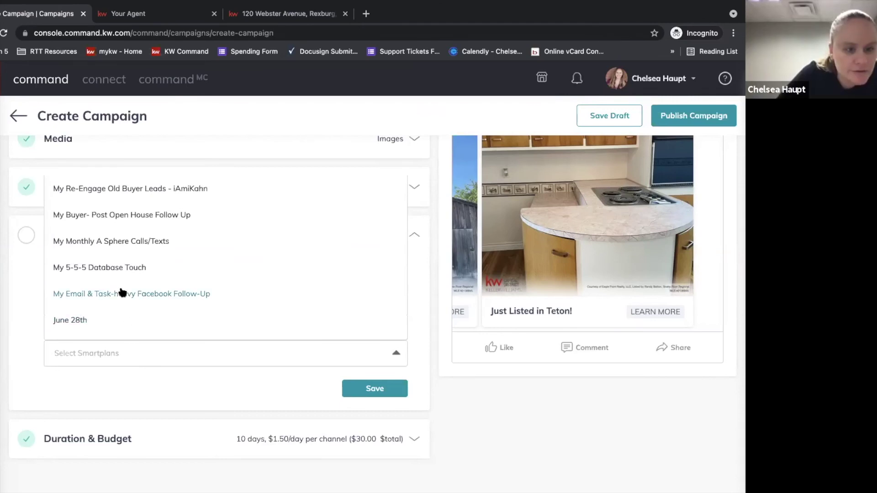
scroll(123, 287, down, 3)
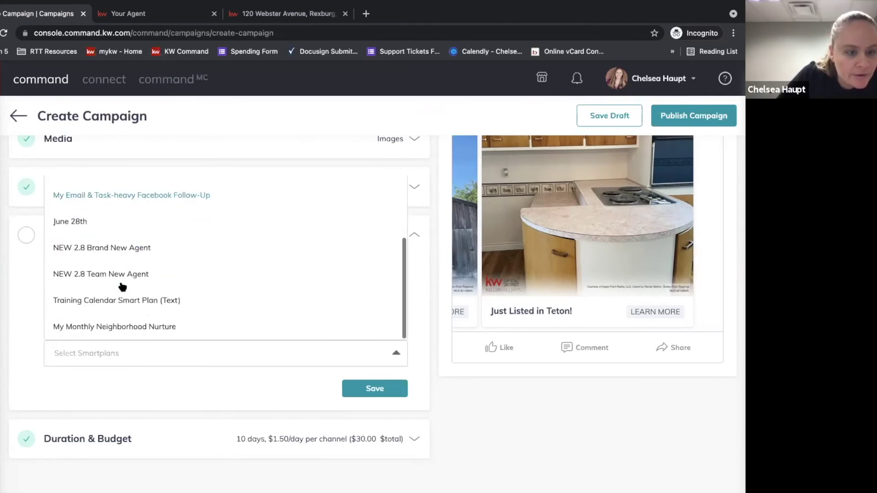
scroll(120, 216, up, 3)
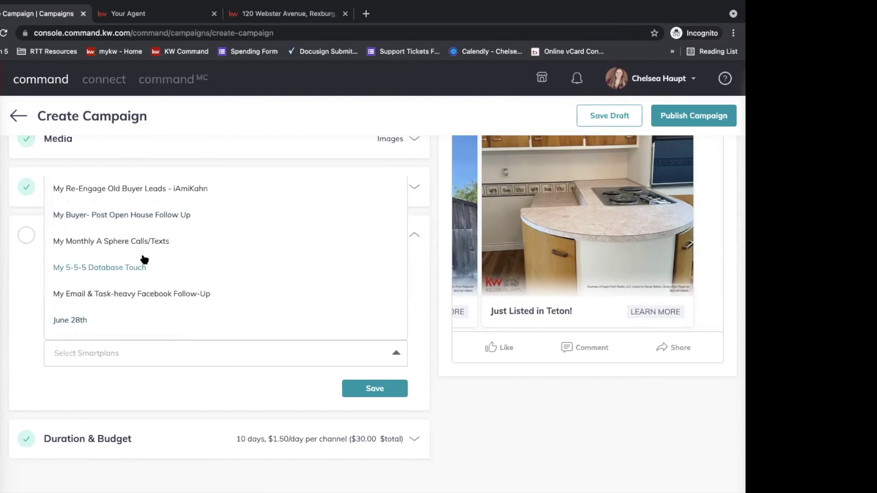
click(112, 297)
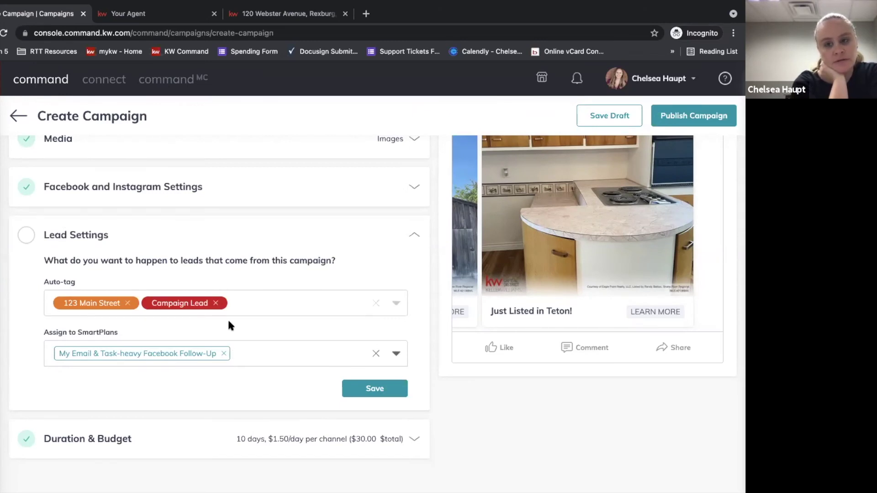
click(370, 389)
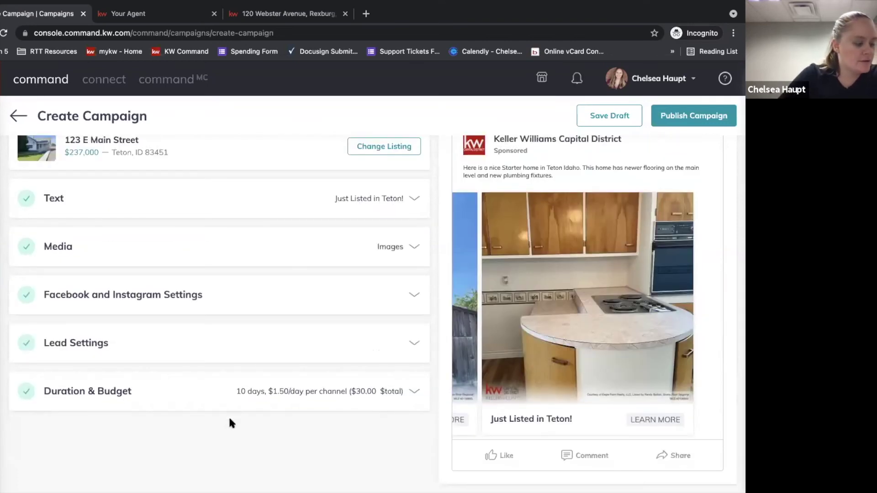
Set the campaign's end date to Sep 21, 2021 in the duration and budget settings.
click(265, 392)
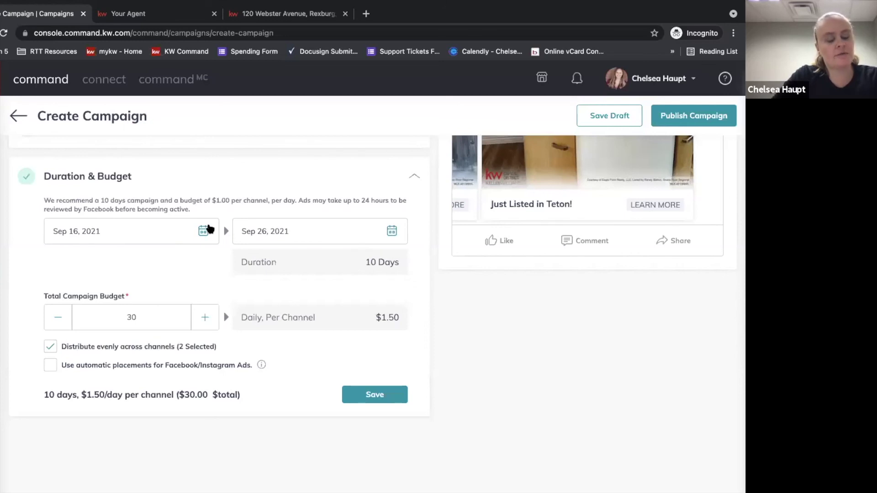
click(393, 234)
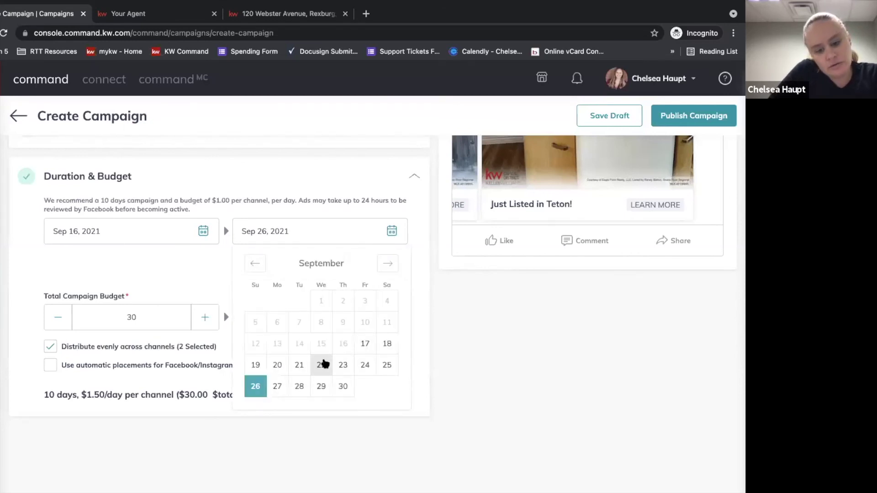
click(323, 364)
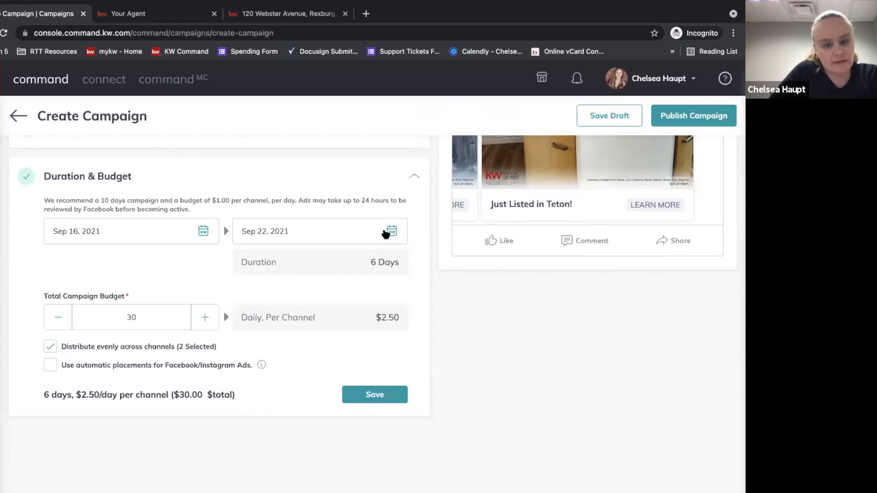
click(298, 364)
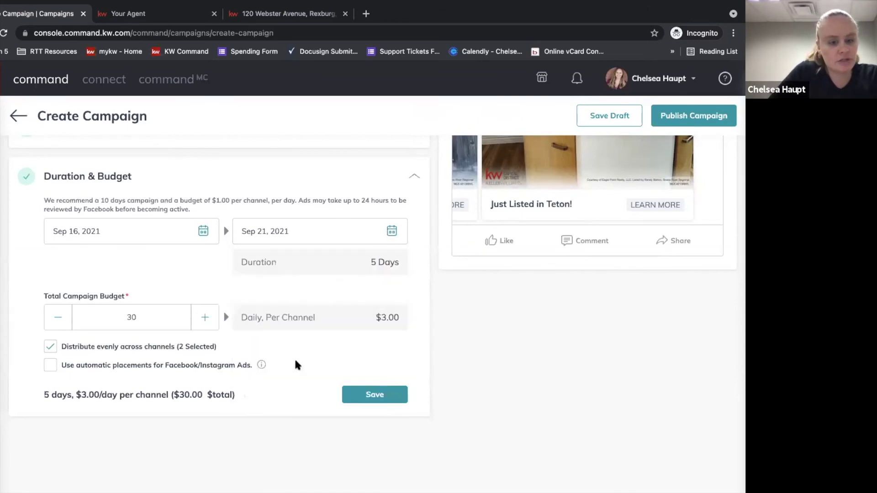
Set the total campaign budget to $20 and enable automatic placements for the Facebook/Instagram ads.
double_click(132, 319)
text(20)
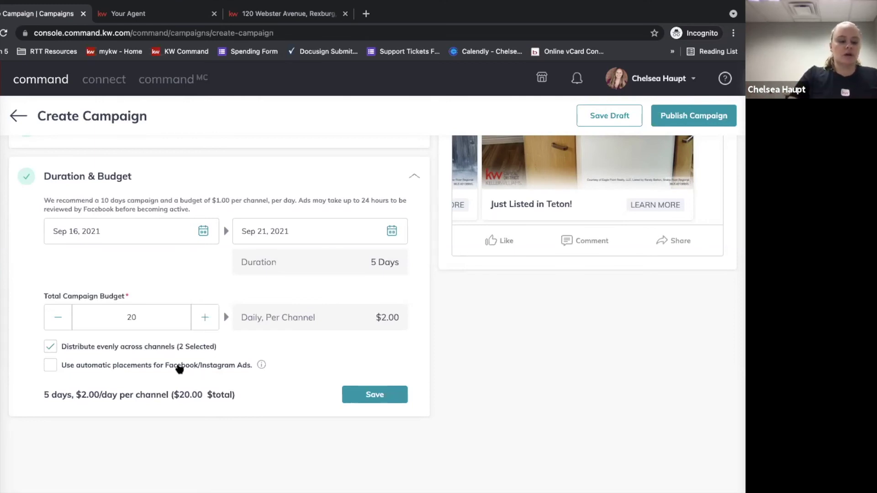
click(51, 365)
scroll(134, 380, down, 2)
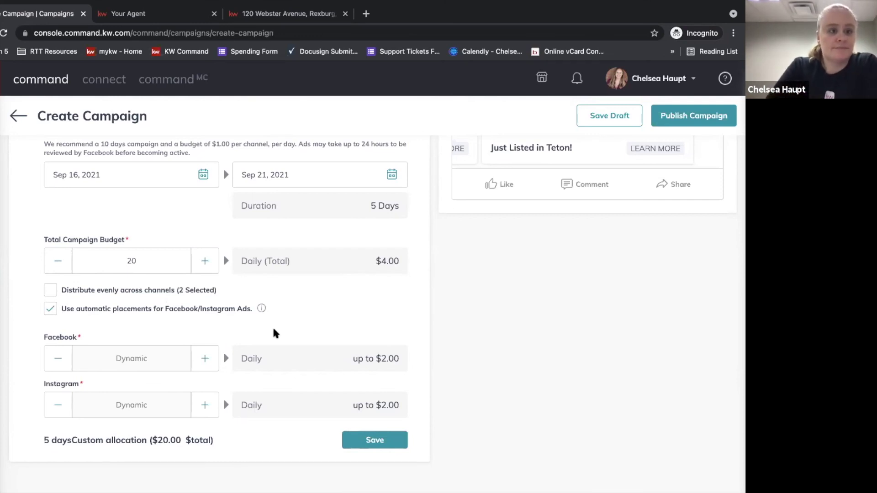
Save the duration and budget settings and save the whole campaign as a draft.
click(366, 446)
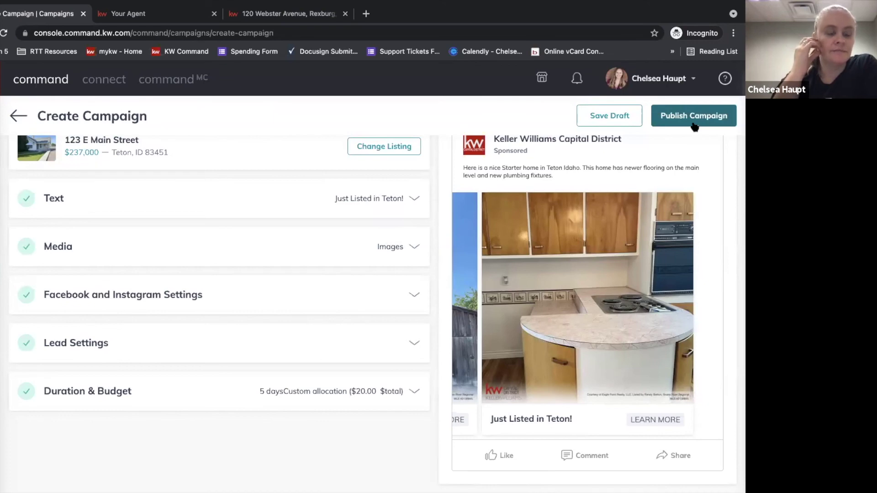
click(616, 116)
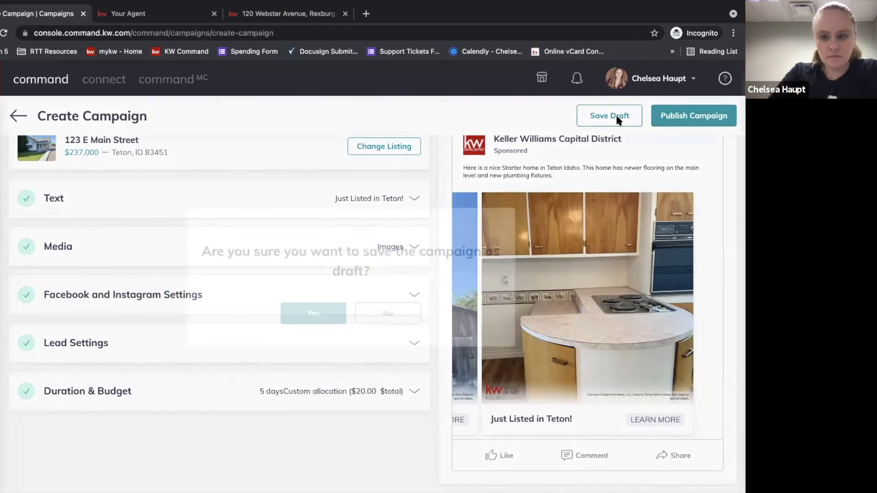
click(319, 311)
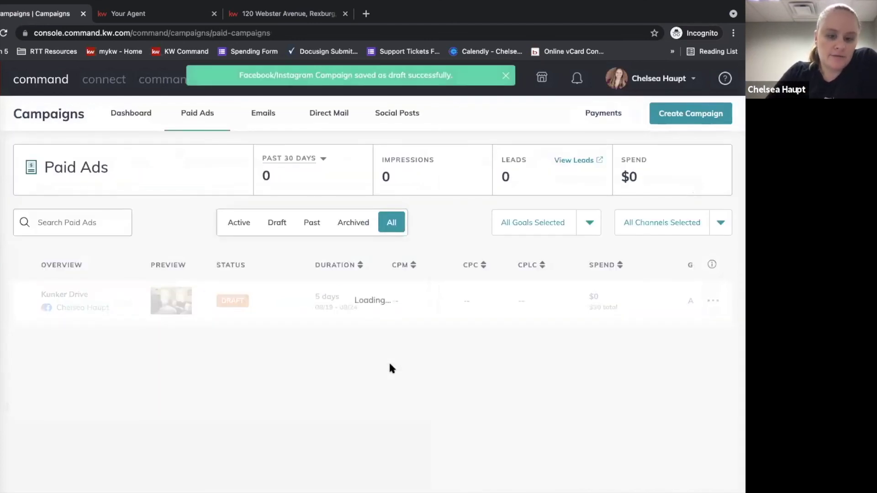
Review the paid ads list, examining campaign statuses and the cost and impression figures of the February Career Seminar campaign.
scroll(271, 356, down, 1)
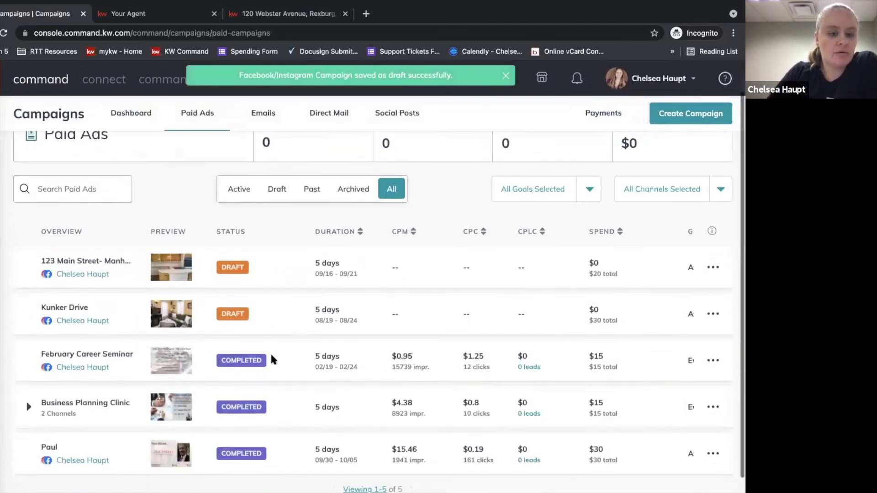
scroll(271, 356, up, 1)
scroll(269, 288, up, 1)
scroll(269, 291, down, 1)
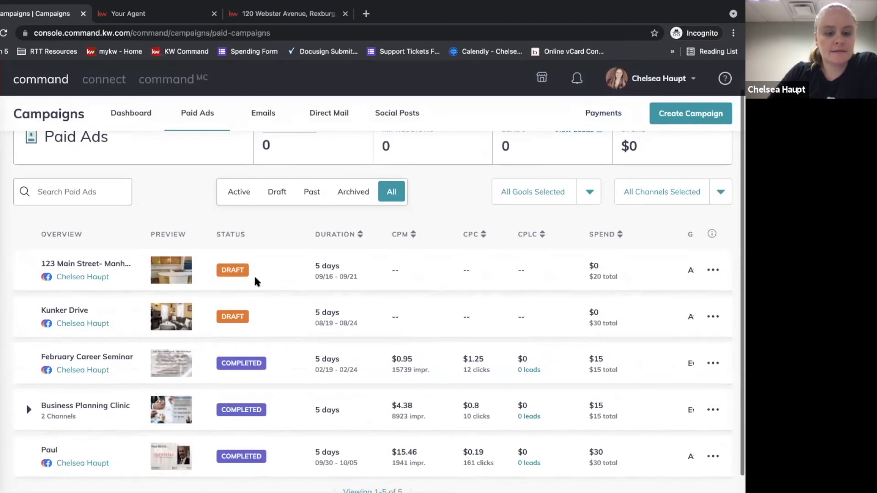
scroll(259, 351, down, 1)
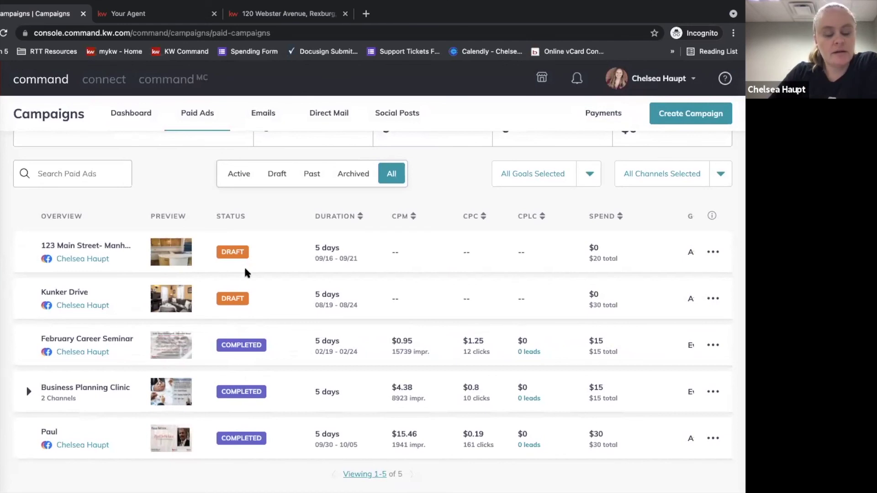
scroll(244, 266, up, 1)
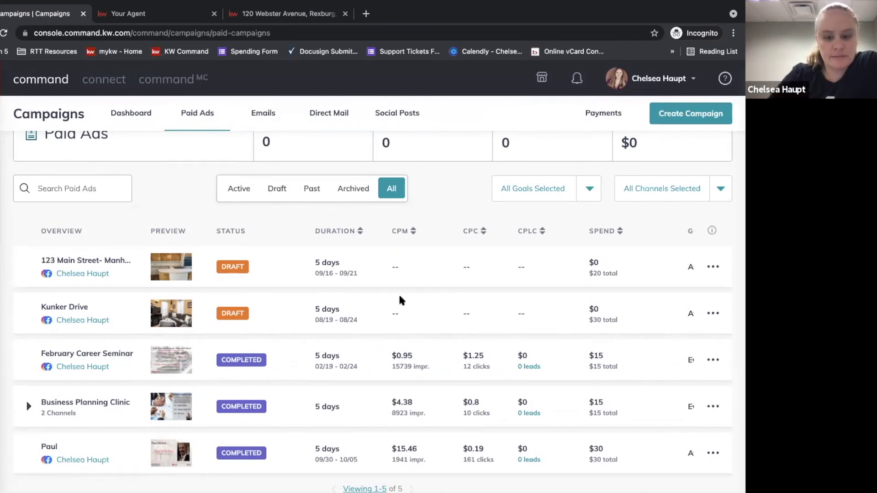
scroll(491, 363, down, 1)
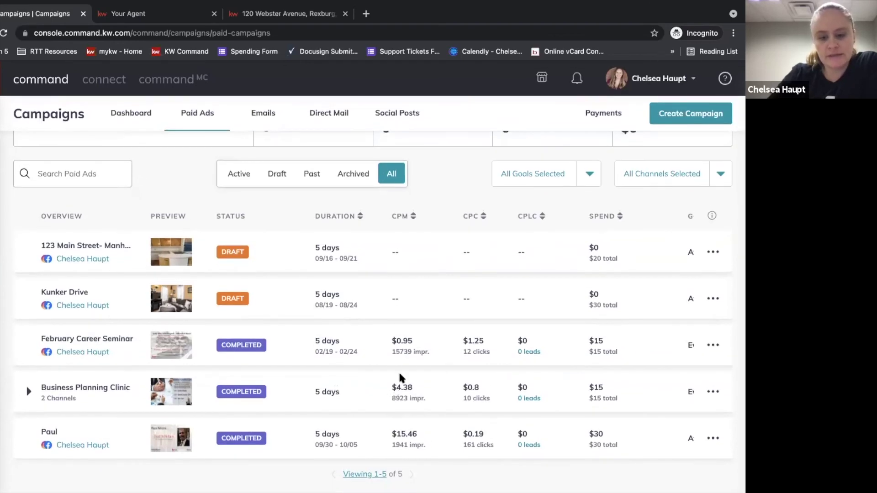
double_click(396, 352)
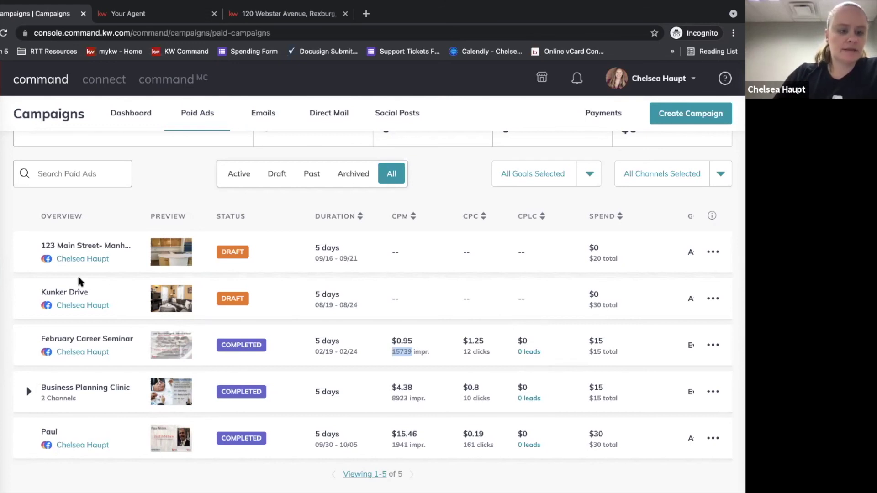
Expand the Business Planning Clinic campaign to compare its Facebook and Instagram results.
click(30, 251)
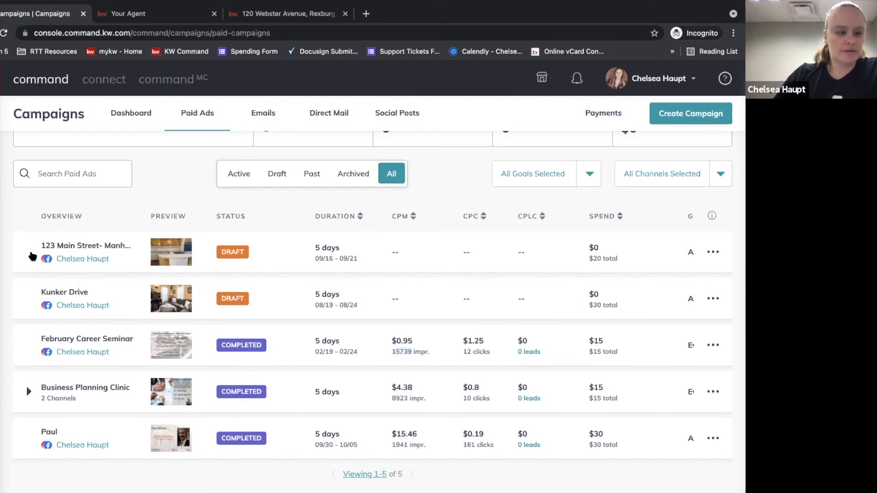
click(28, 391)
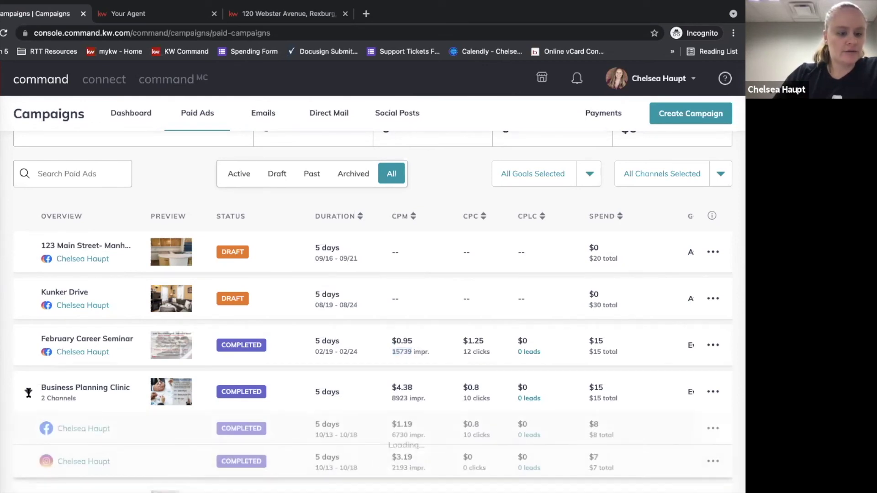
scroll(78, 399, down, 1)
scroll(78, 399, down, 2)
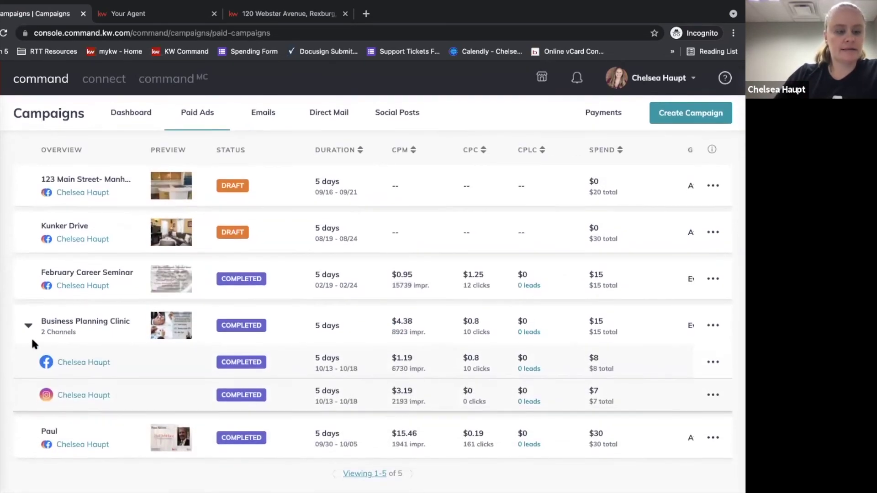
click(27, 329)
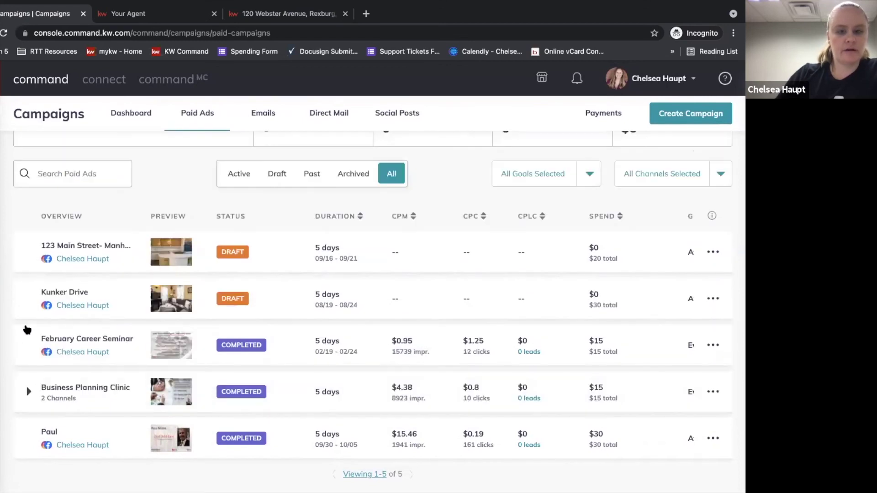
click(28, 392)
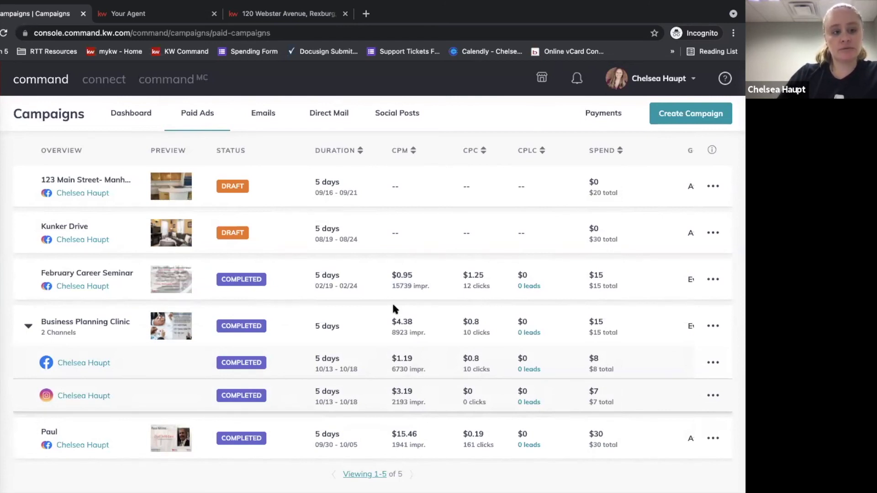
Open the contacts list and filter it by the orange street-address tag created for the campaign.
click(5, 137)
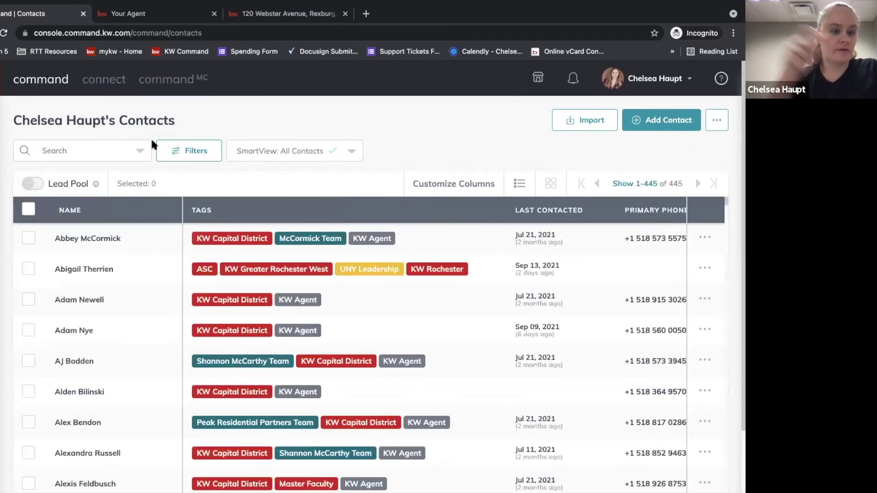
click(188, 152)
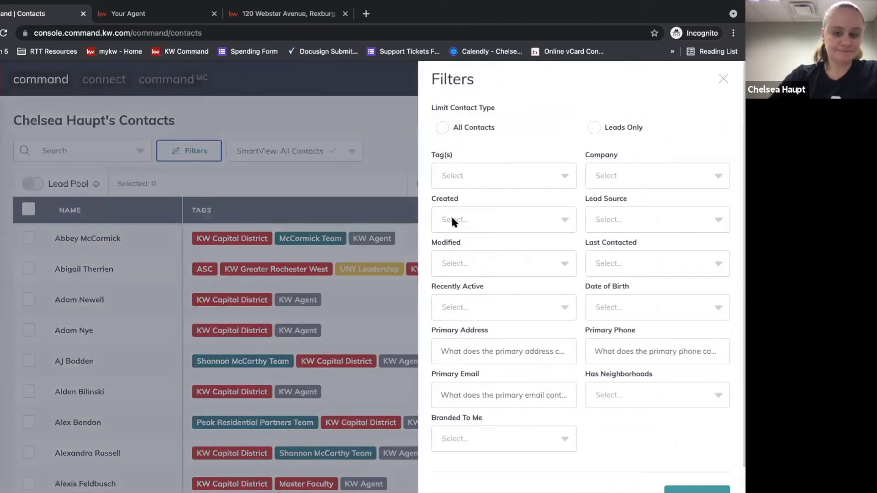
click(466, 181)
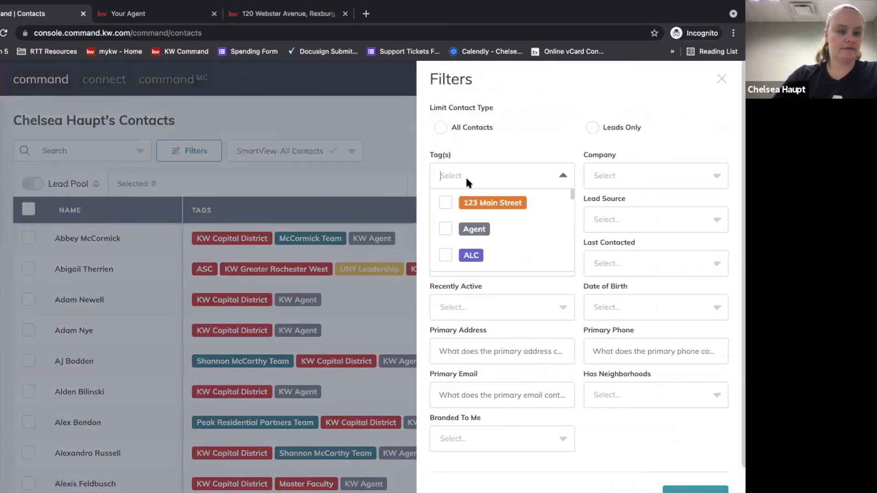
text(fb)
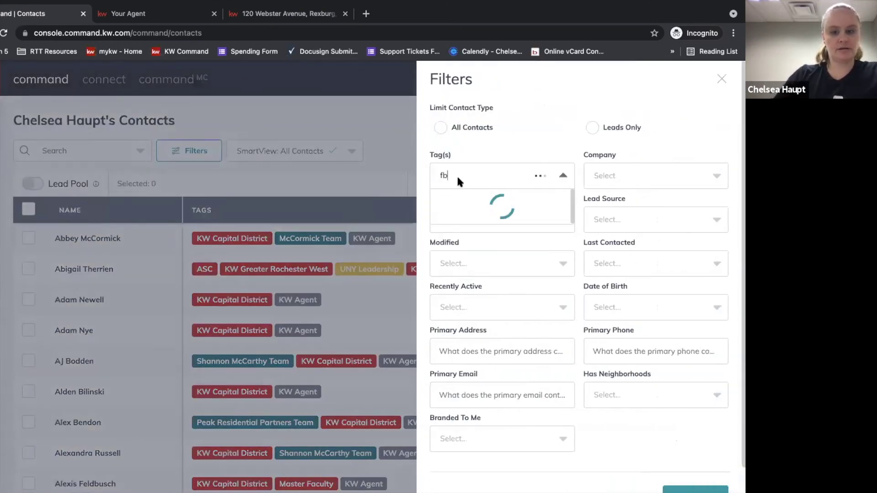
key(BackSpace)
key(BackSpace)
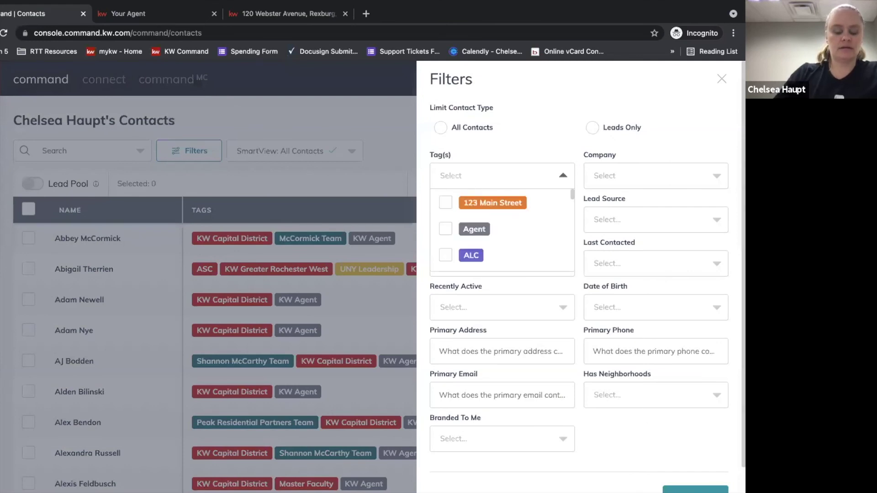
click(445, 203)
click(502, 134)
scroll(543, 265, down, 1)
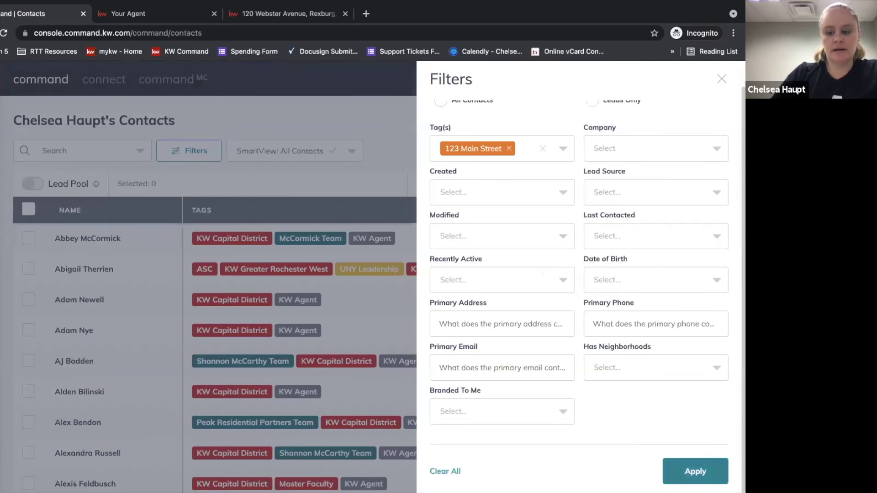
click(293, 354)
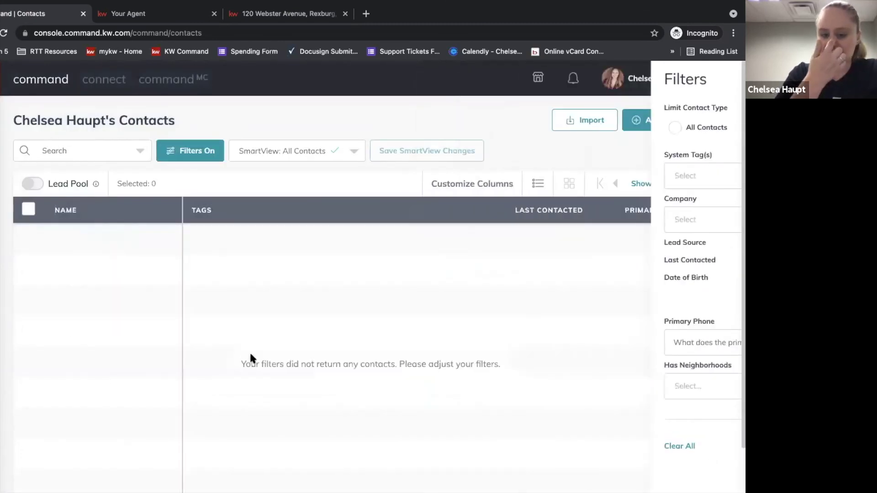